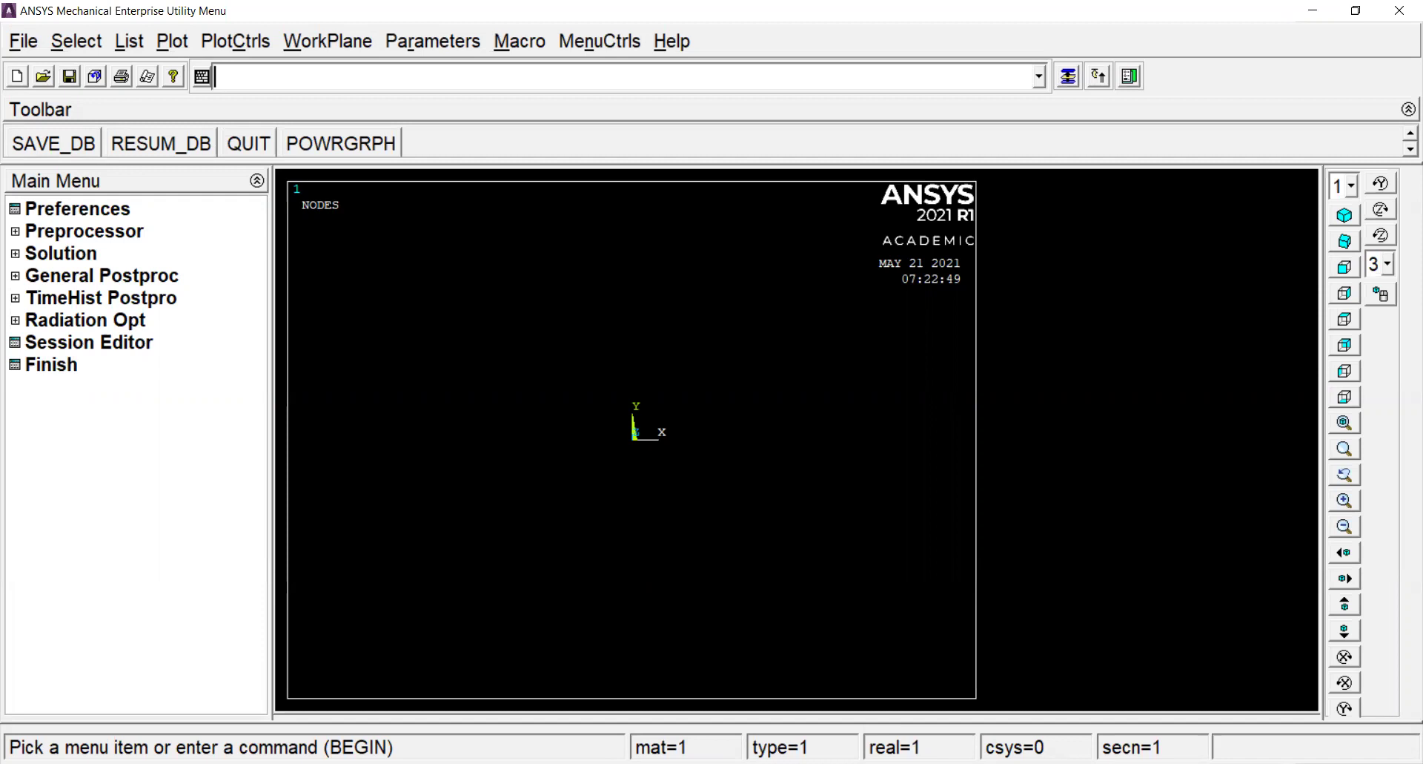
Filter the GUI preferences to the Structural discipline and set the unit system to SI with /units,si.
left_click(106, 208)
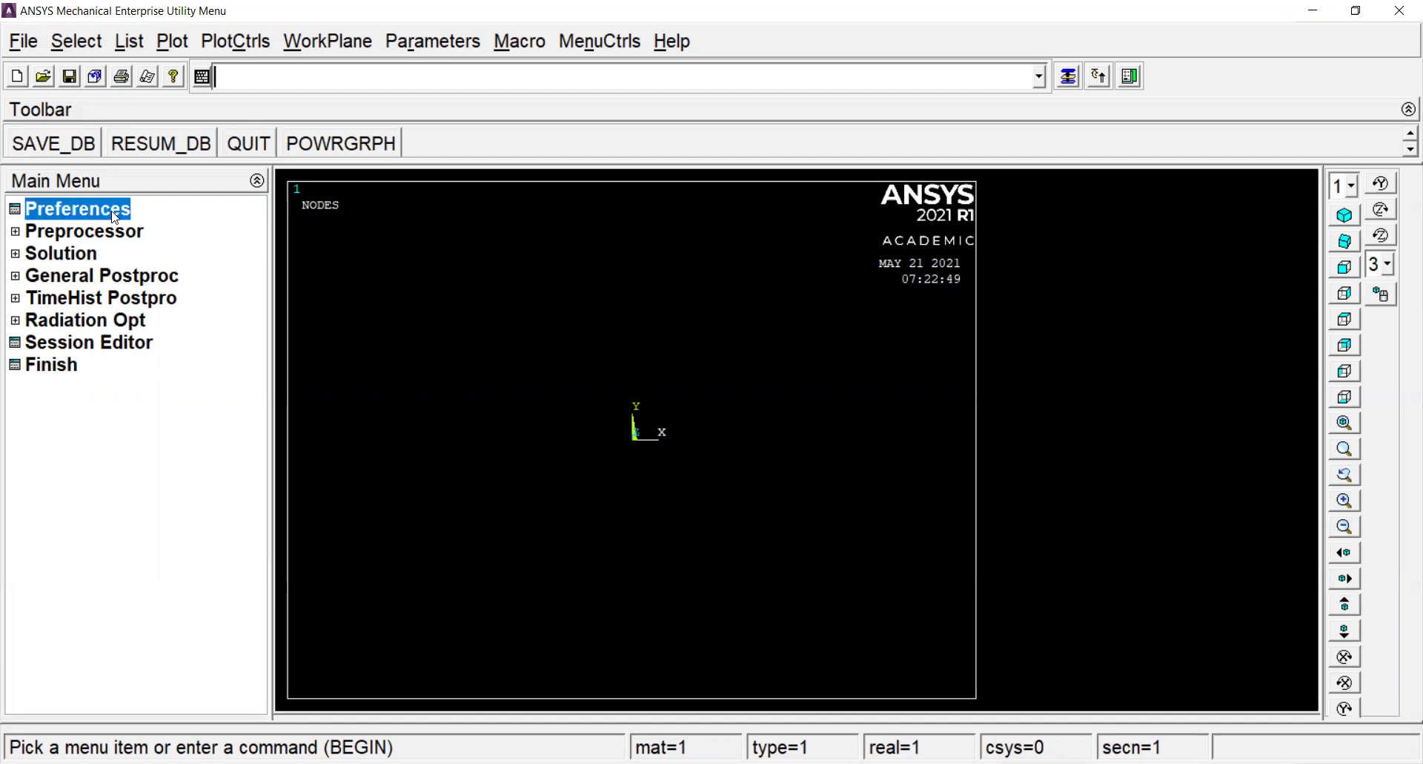
left_click(794, 329)
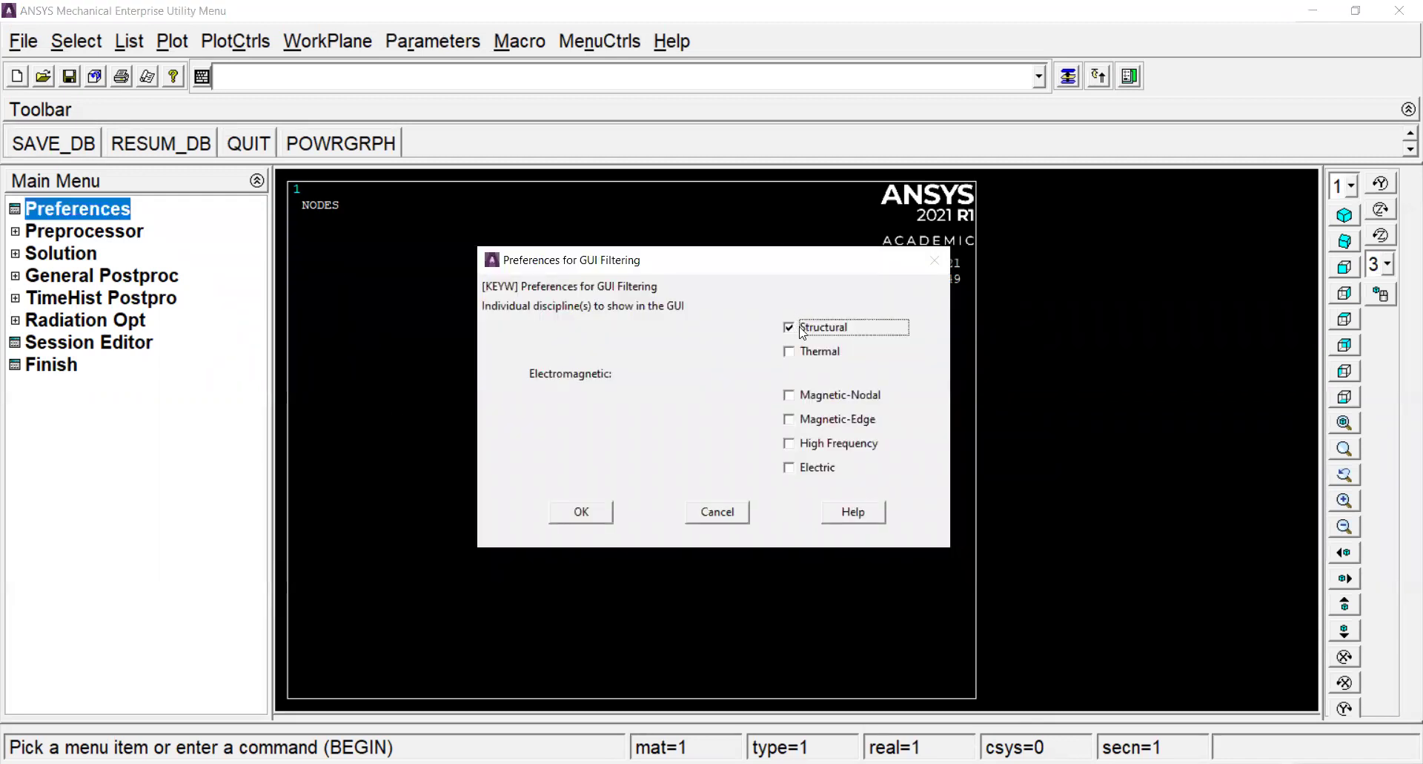
left_click(597, 516)
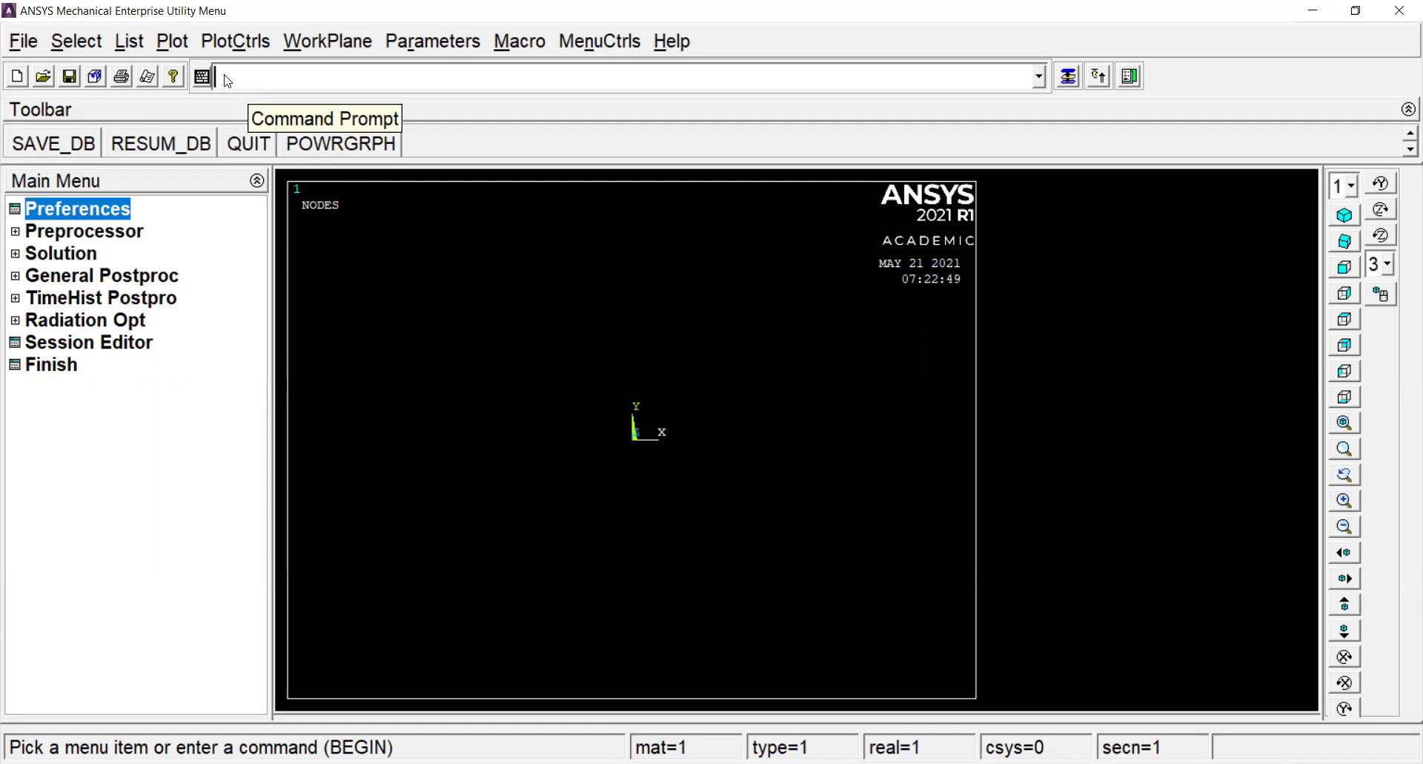
type("/units,si")
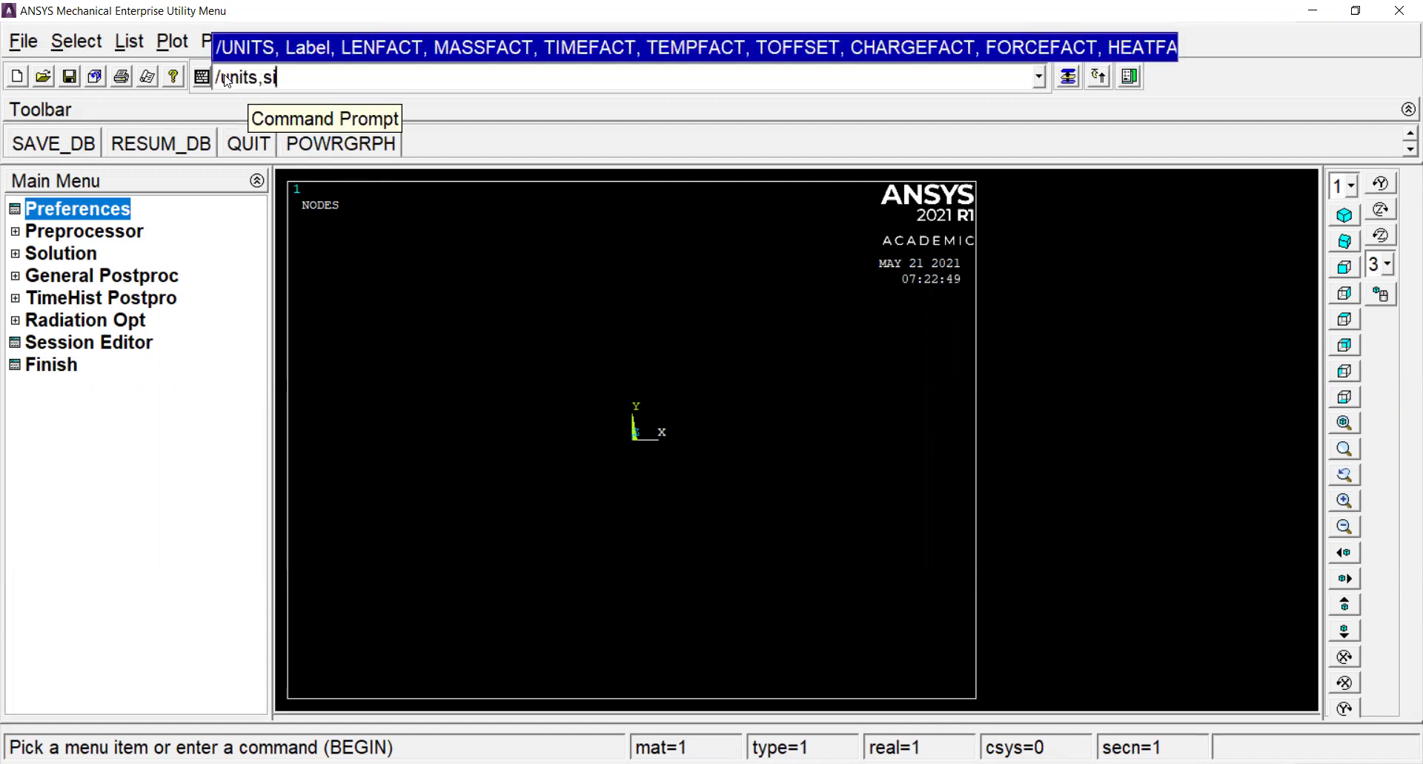
key("Return")
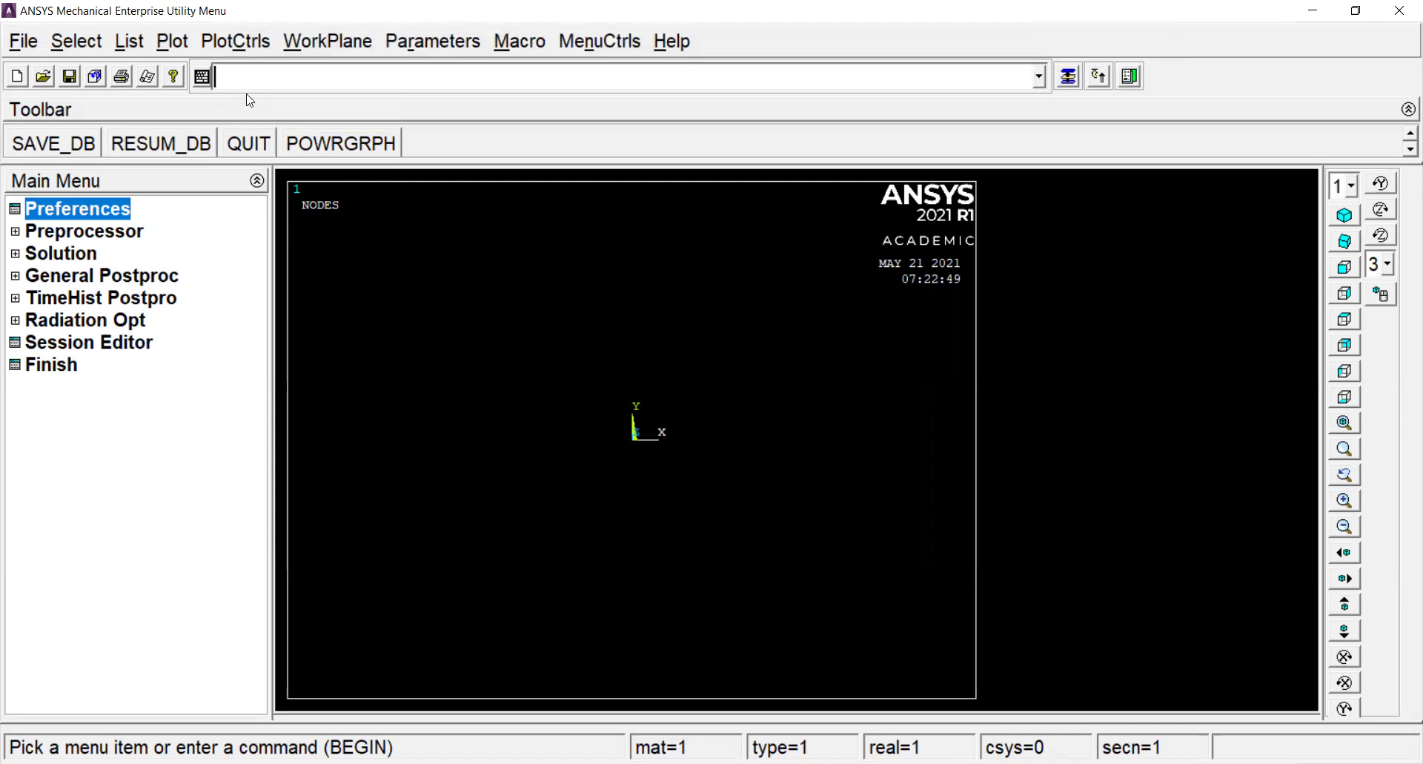
Save the database as Lab6.db in the Desktop folder.
left_click(31, 45)
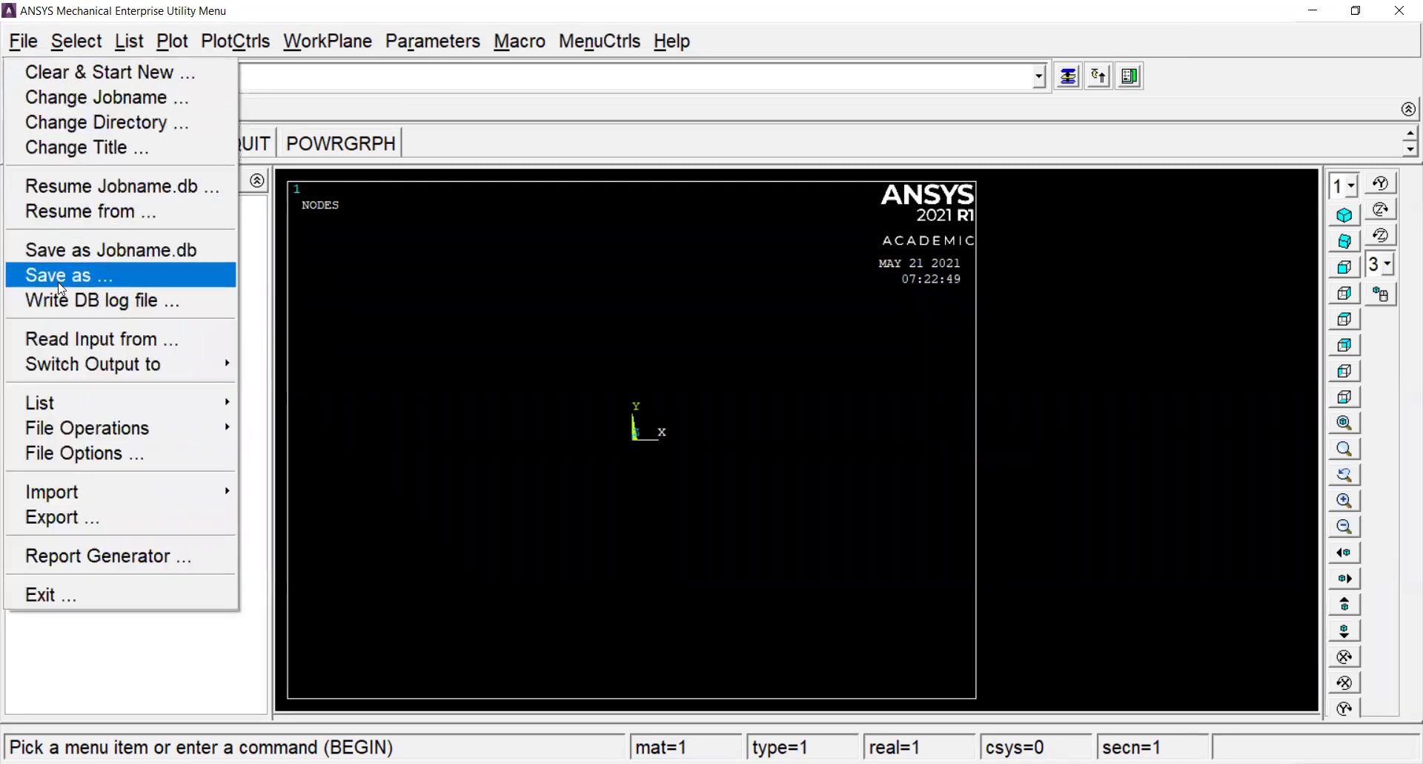
left_click(89, 288)
left_click_drag(74, 118, 59, 119)
type("Lab6.db")
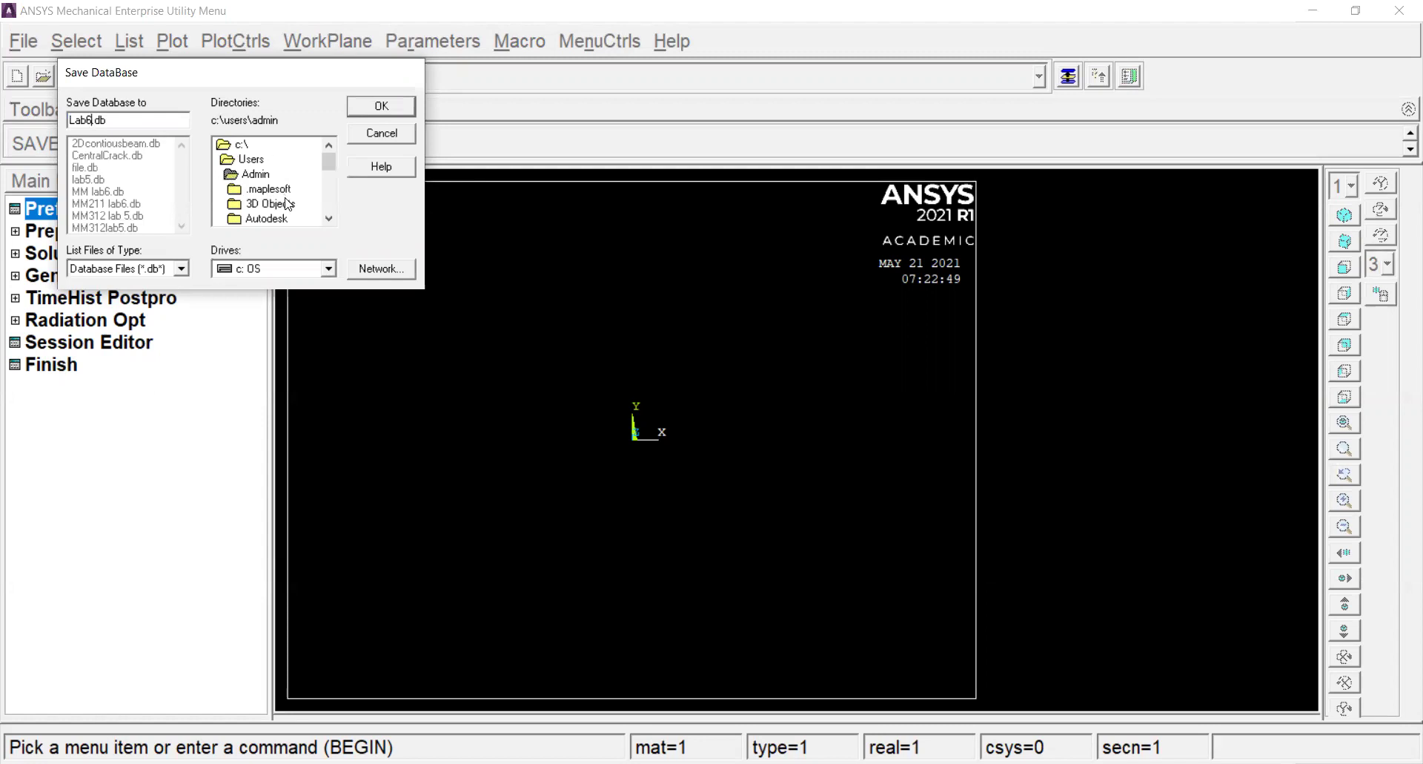
scroll(300, 208, "down", 1)
left_click(300, 205)
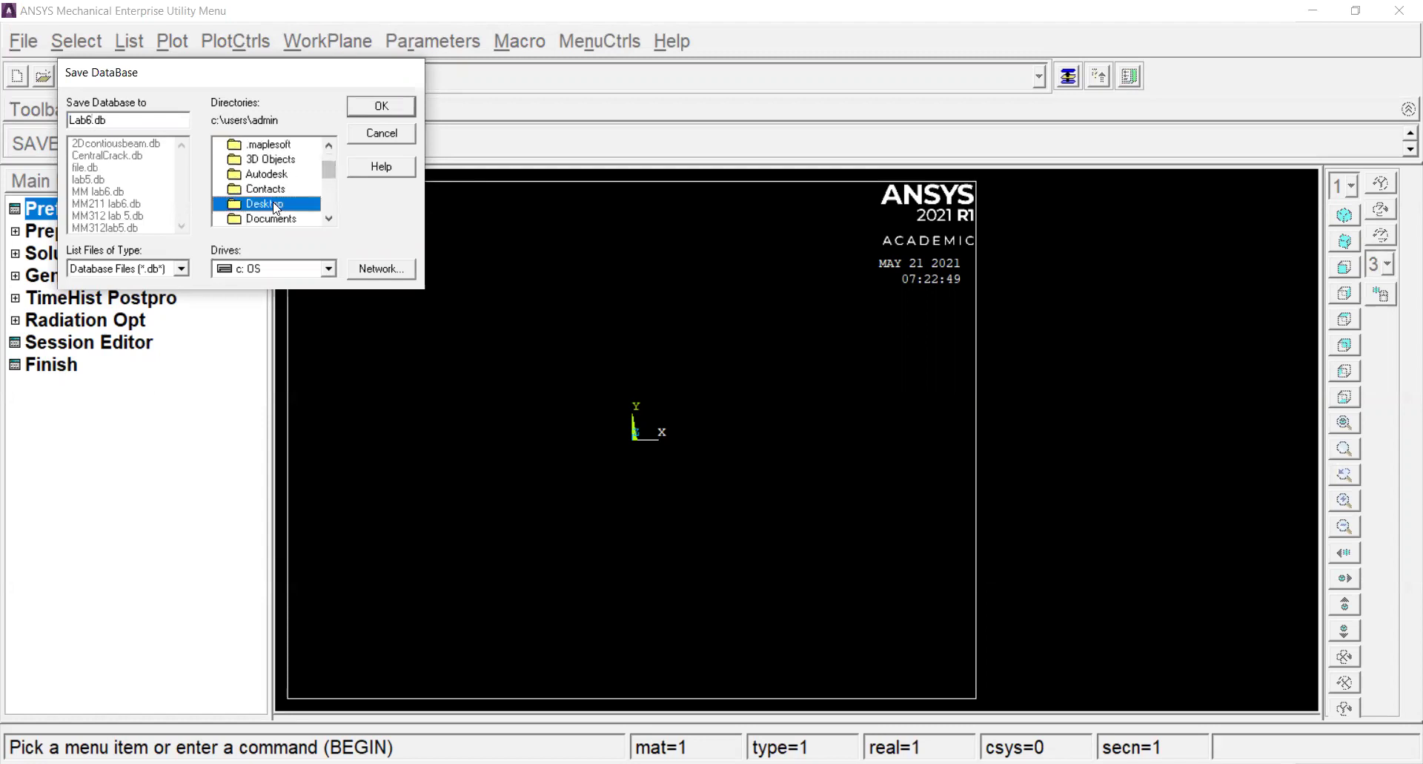
left_click(379, 107)
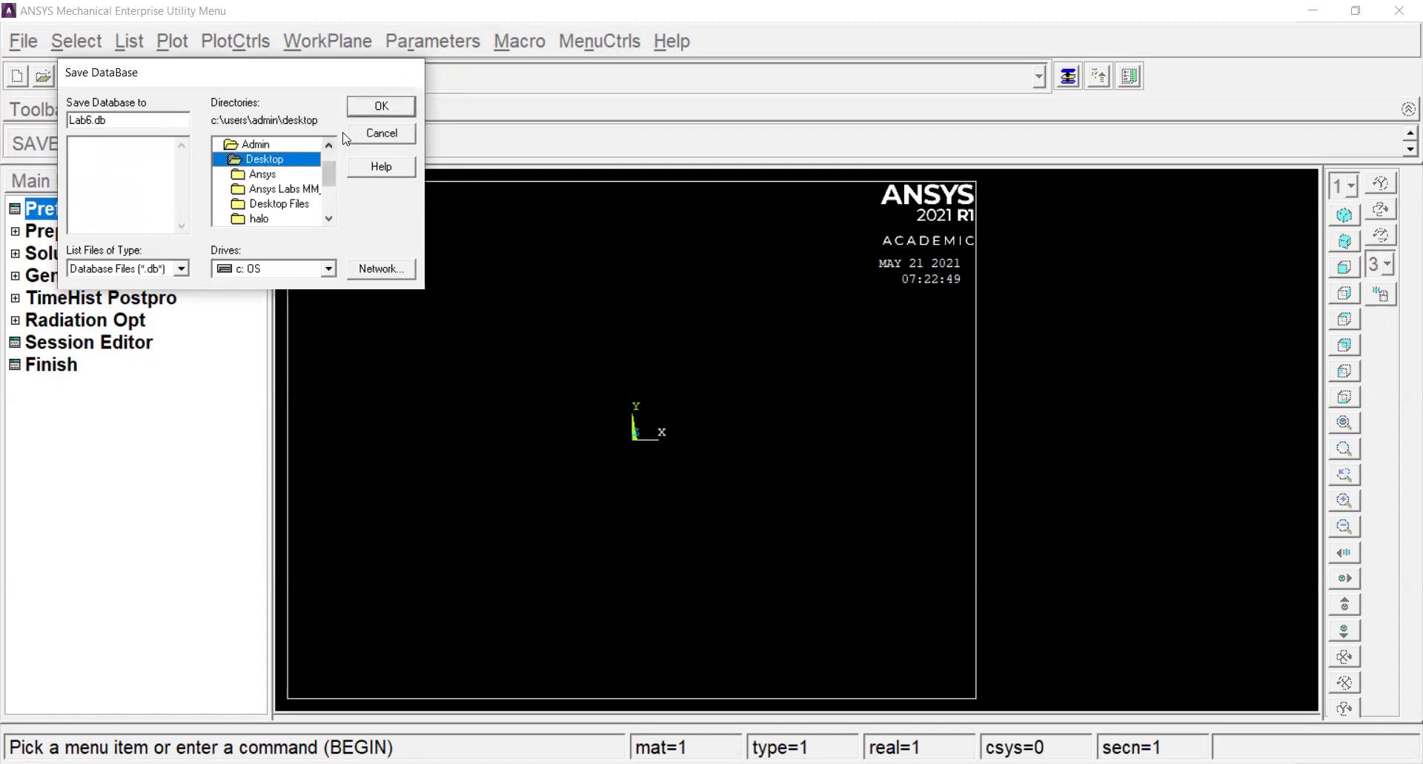
left_click(381, 108)
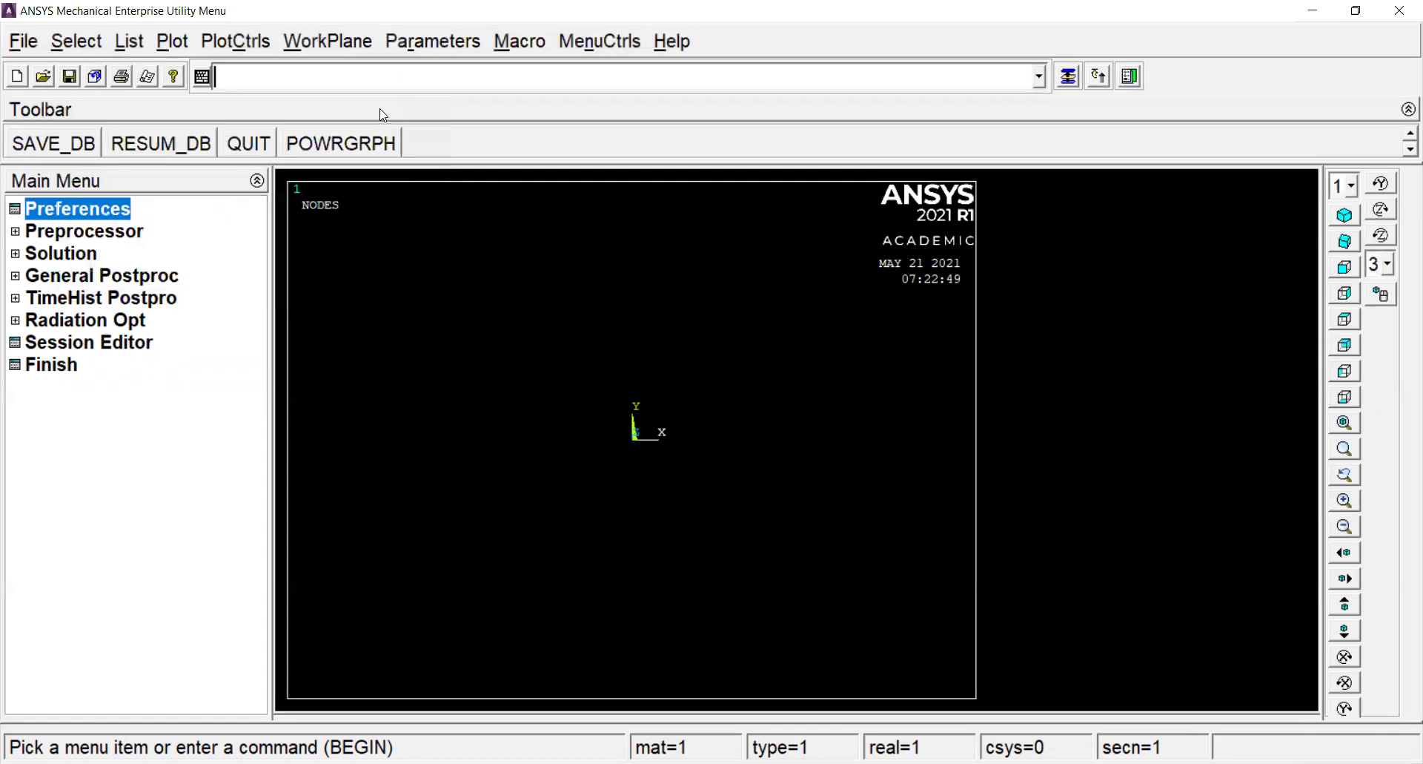
Change the jobname to Planestressanalysis.
left_click(24, 42)
key("Return")
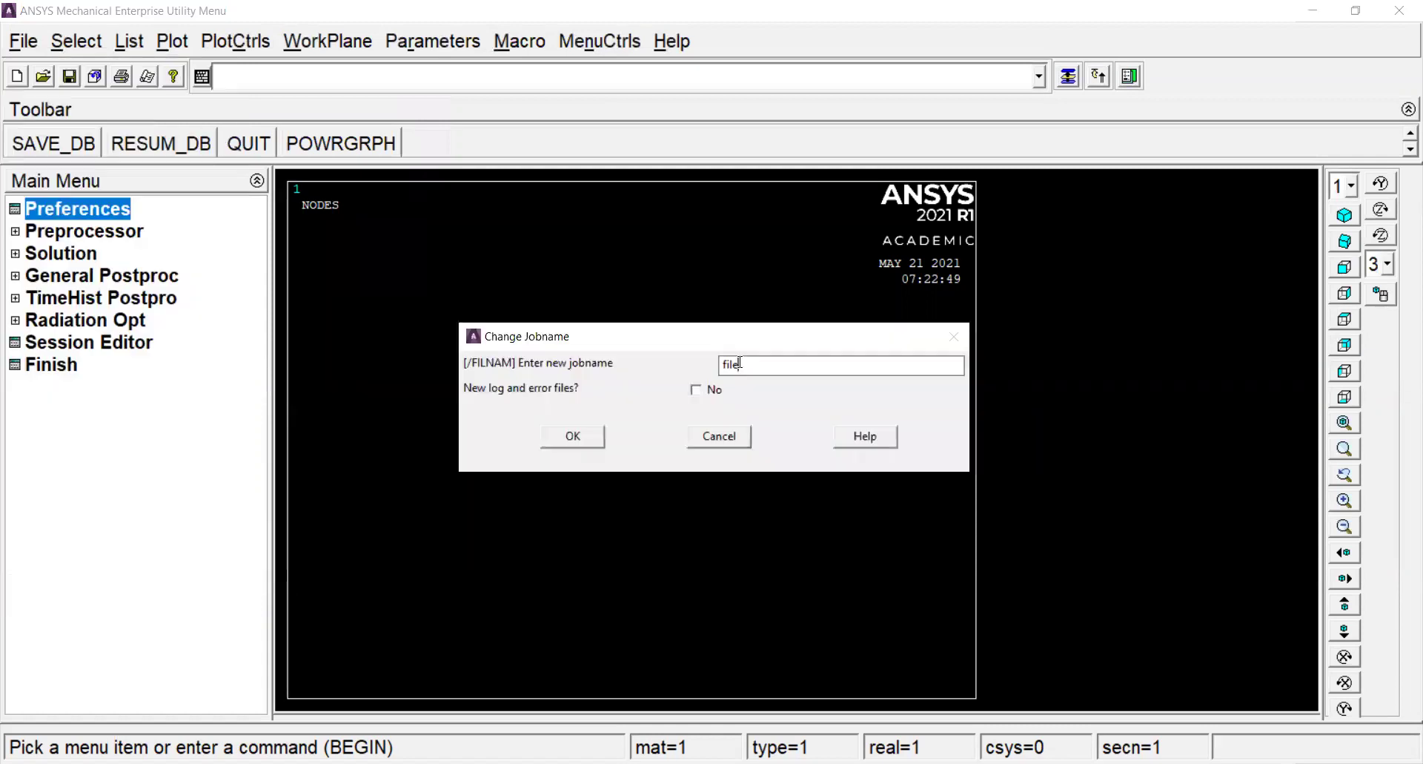
type("Pane stress analysis")
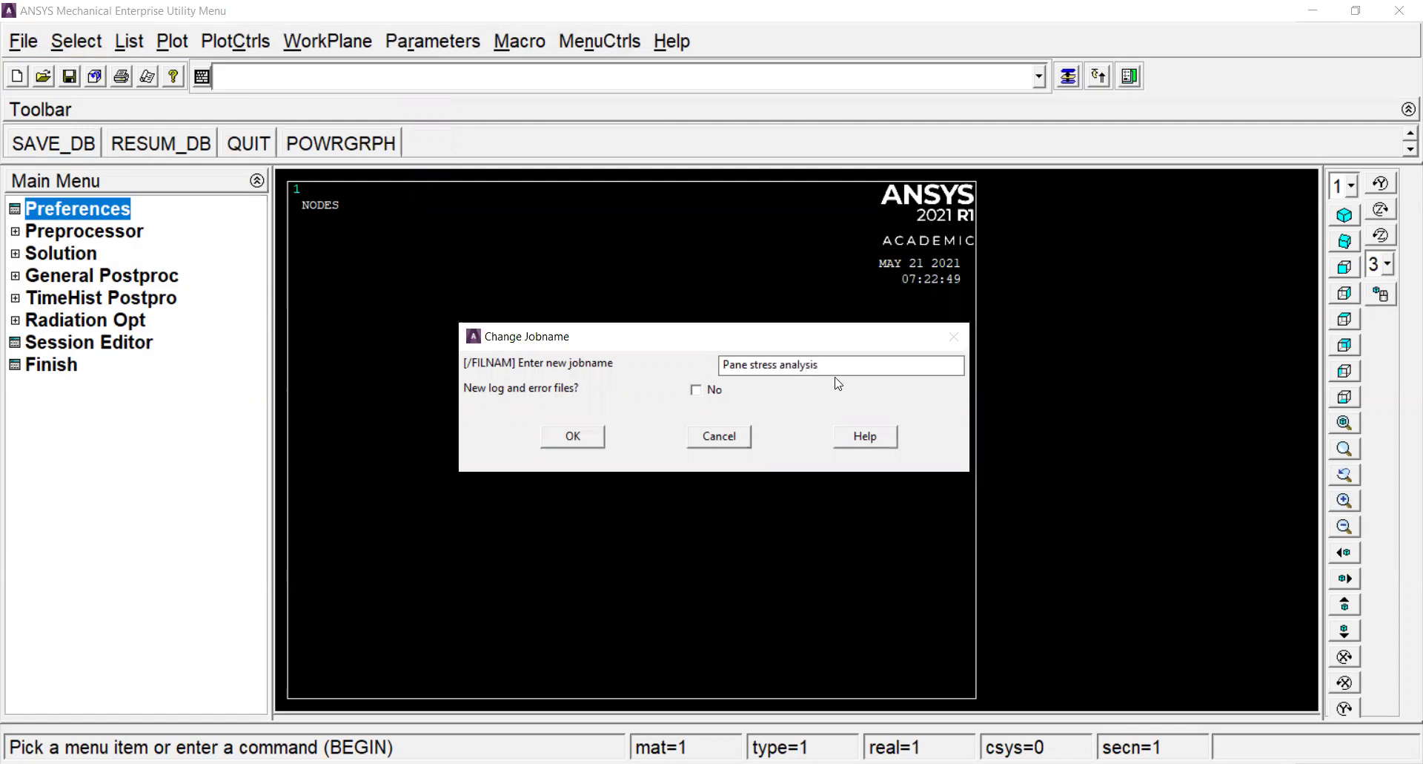
left_click(729, 363)
type("l")
left_click(575, 443)
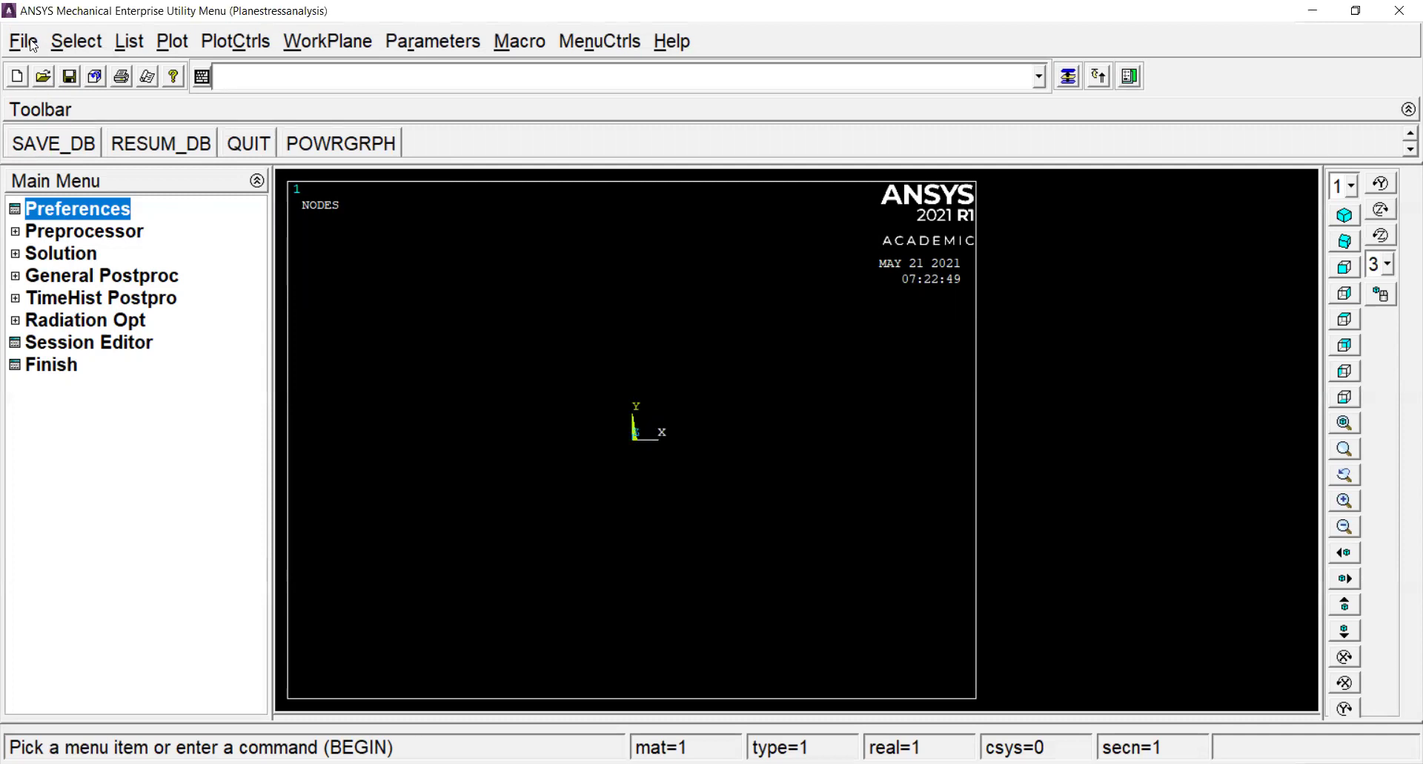
Change the analysis title to "Plane Stress Analysis".
left_click(31, 43)
left_click(87, 147)
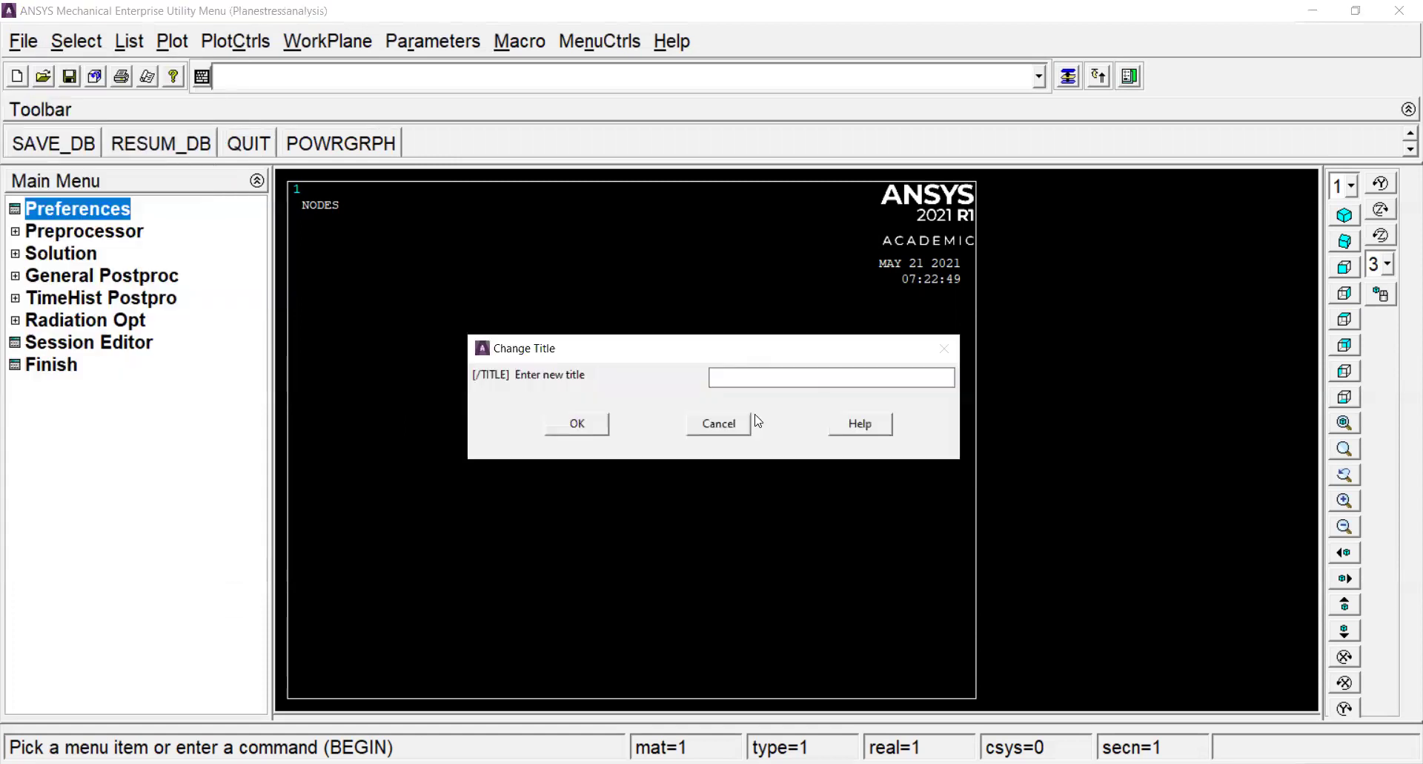
type("P")
key("BackSpace")
type("Plane Stress Analys")
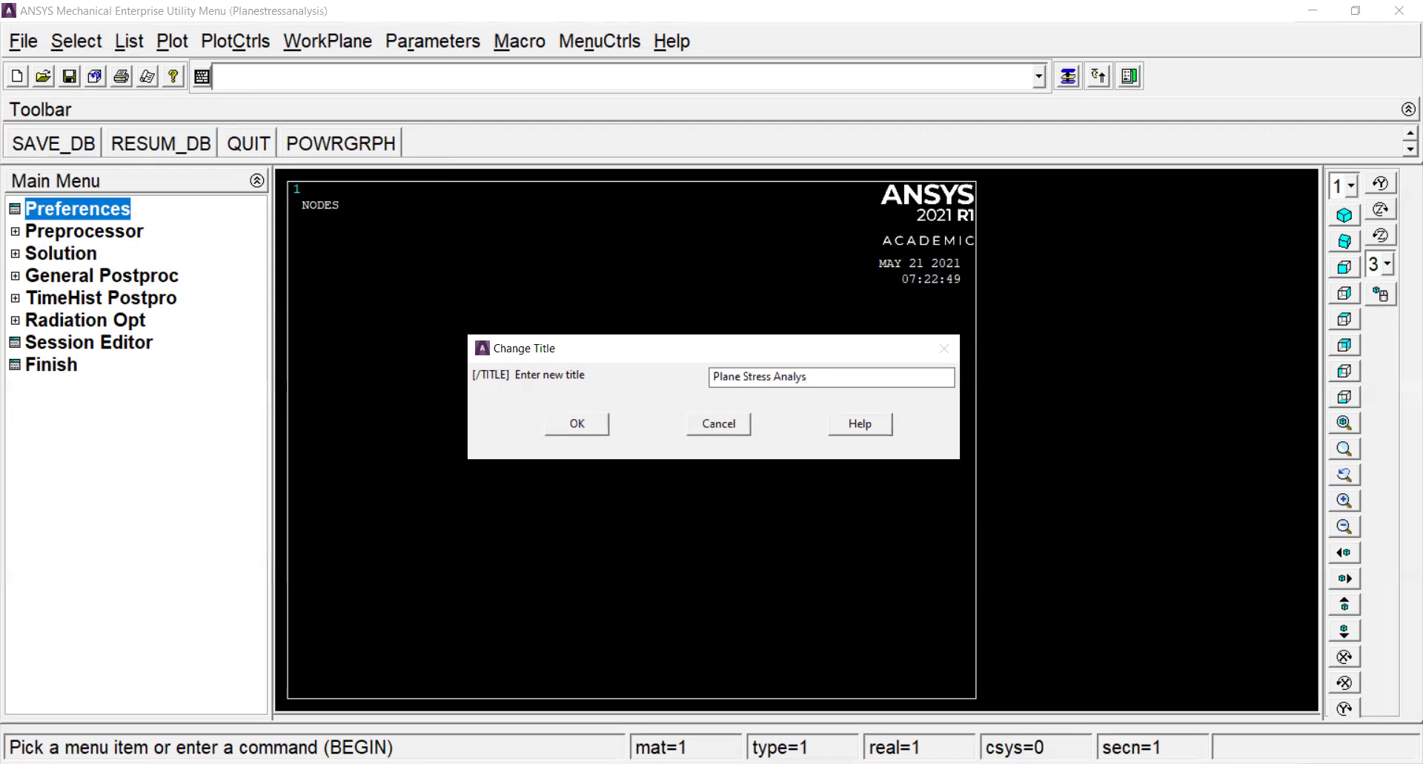
type("is")
left_click(575, 424)
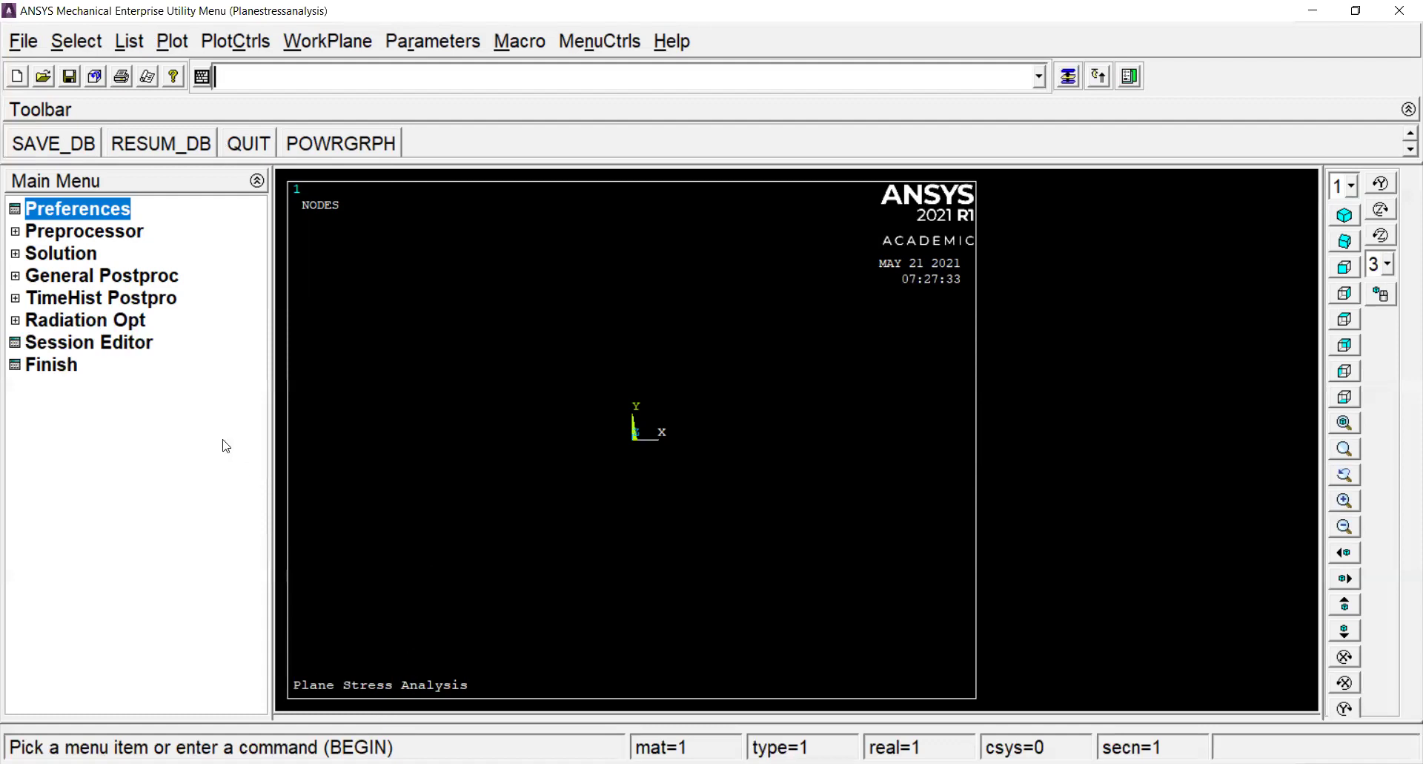
Add the structural Solid element type Quad 4 node 182 with reference number 1.
left_click(113, 234)
left_click(120, 255)
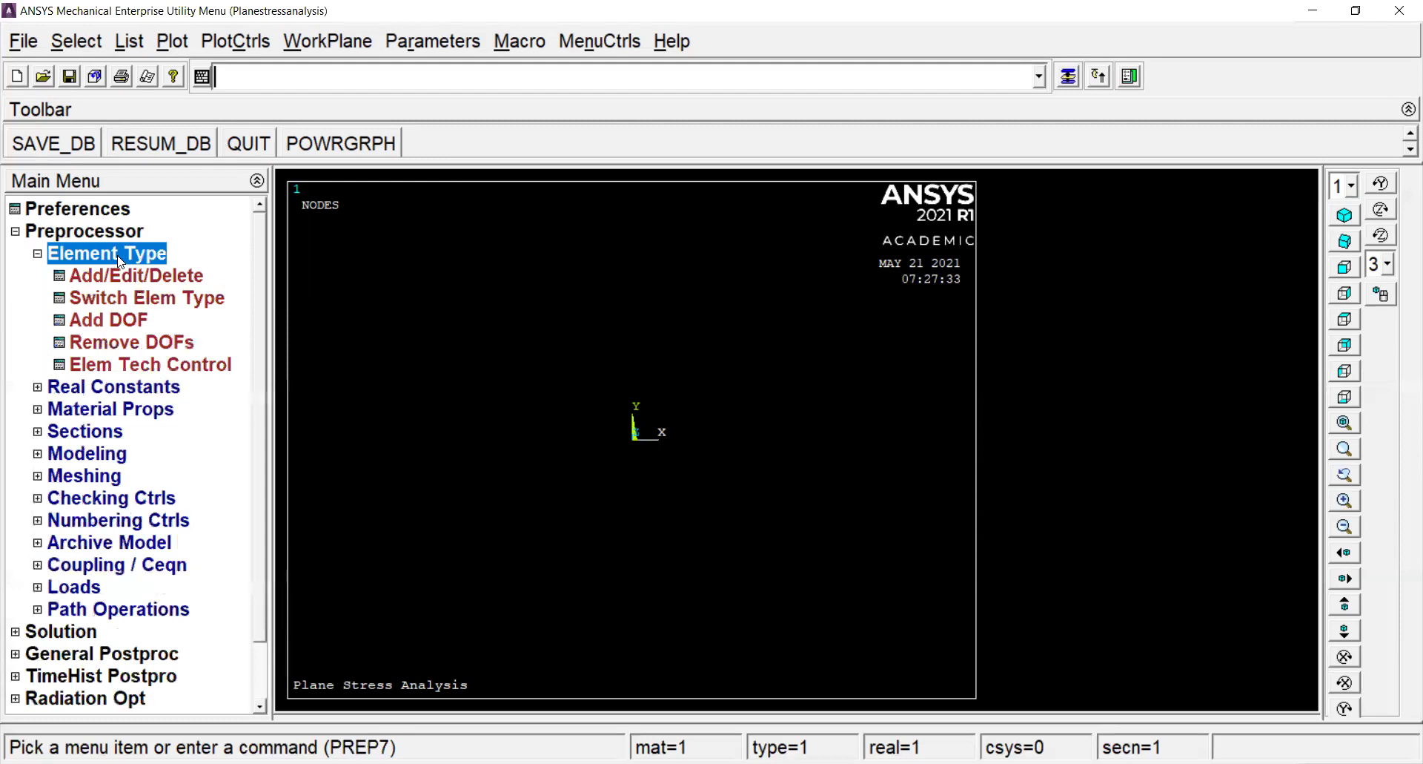
left_click(118, 276)
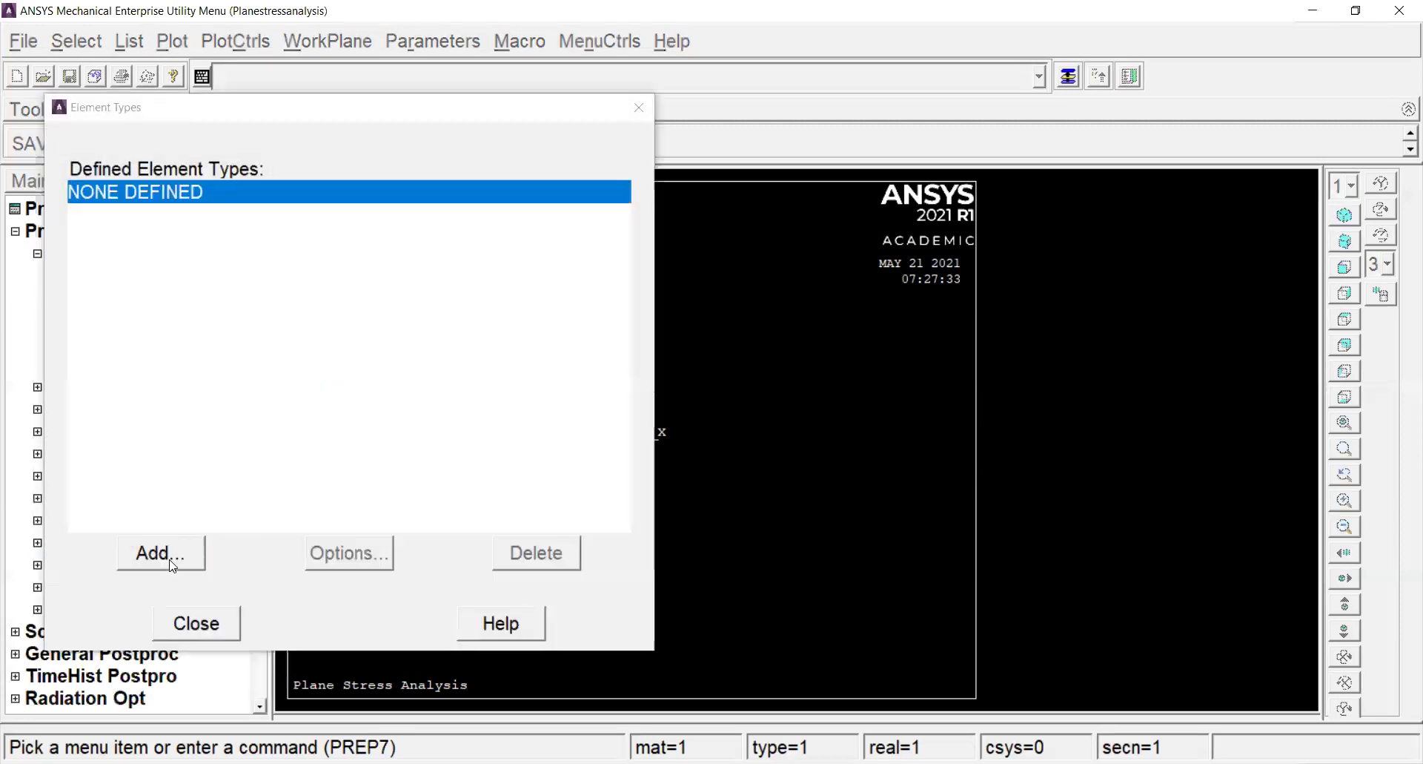
left_click(171, 563)
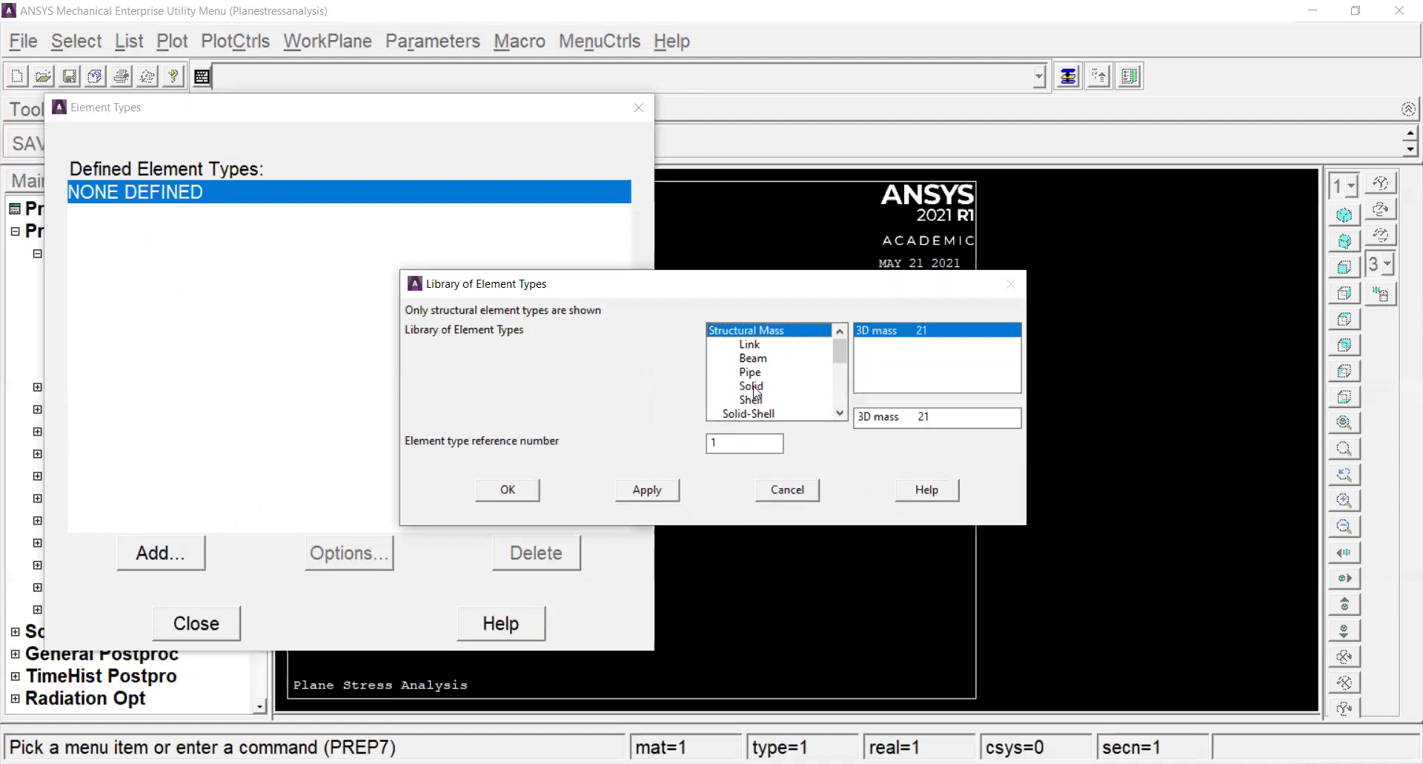
left_click(753, 386)
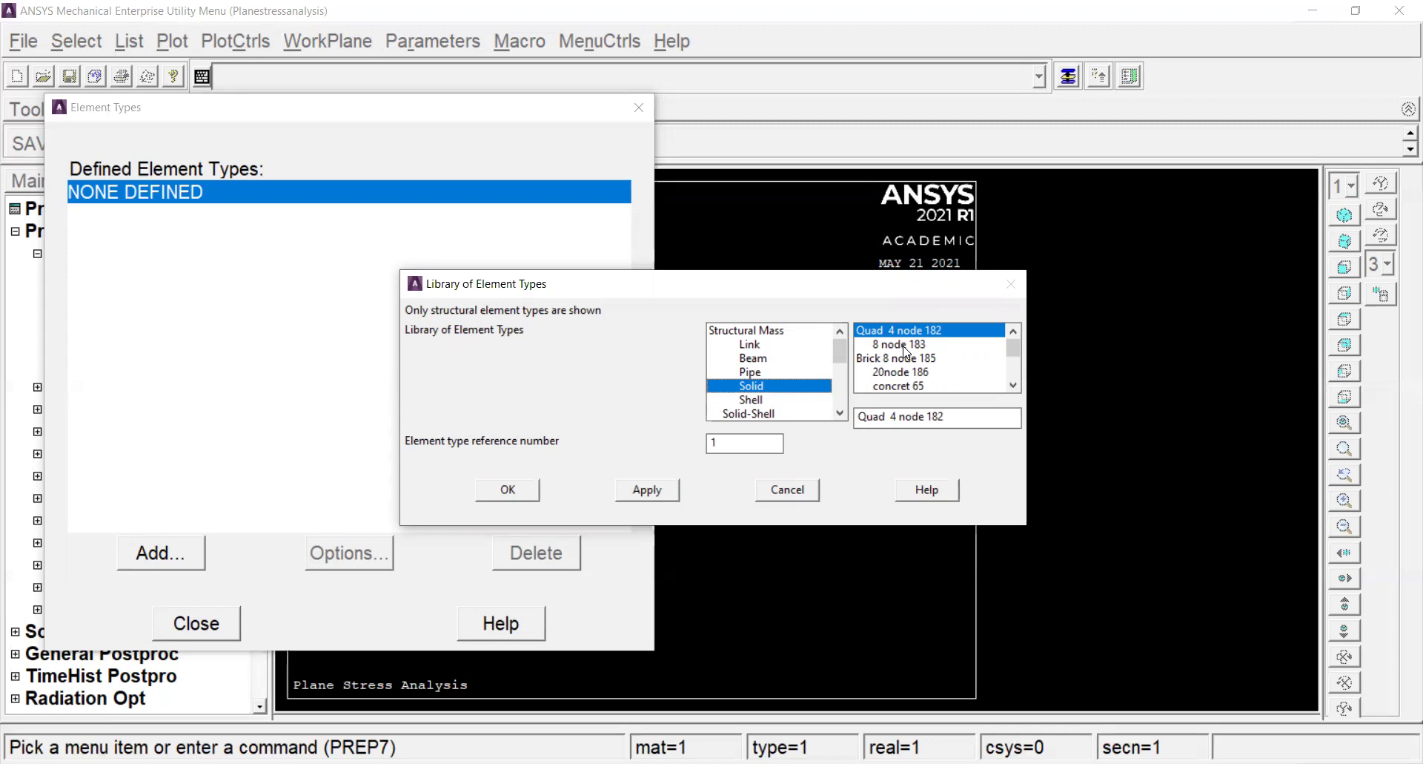
left_click(520, 492)
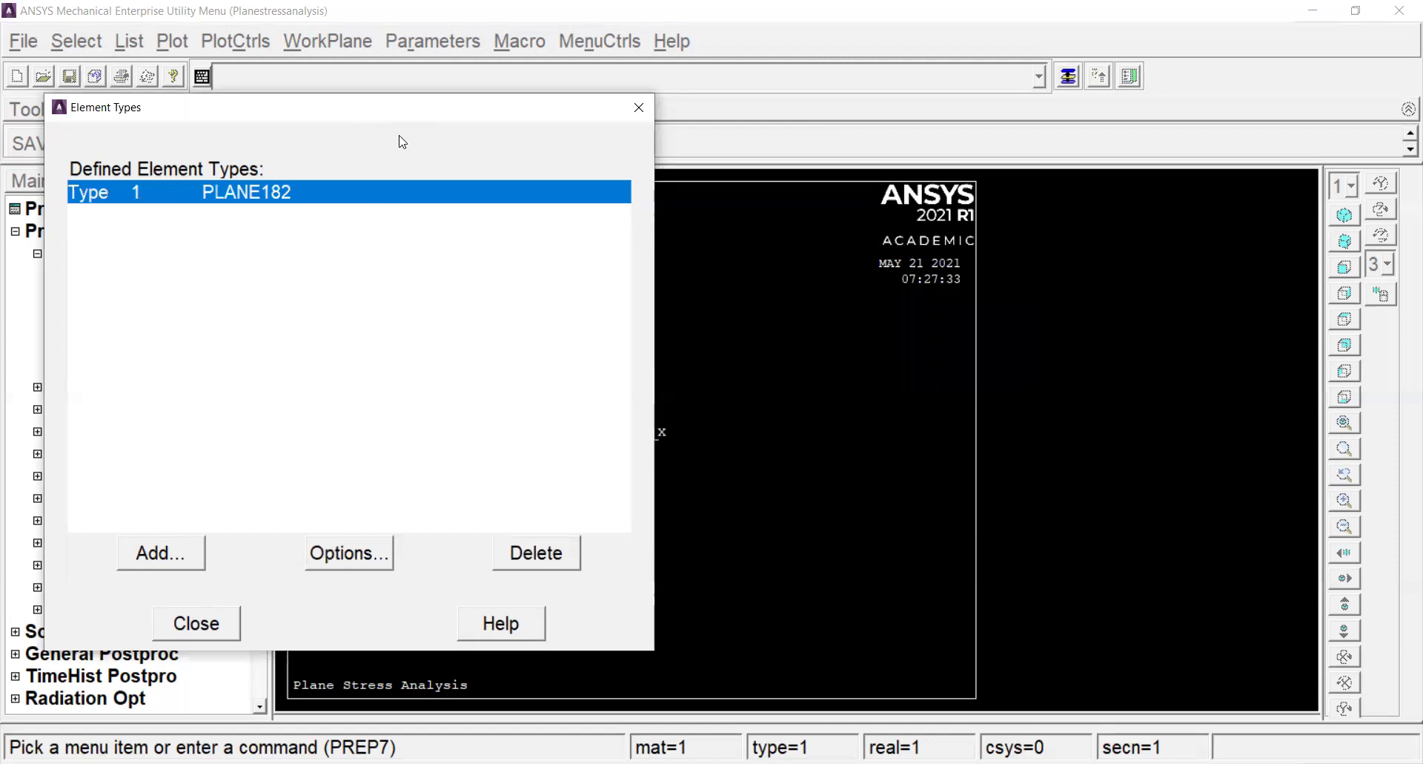
Set the element behavior K3 of PLANE182 to Plane stress and finish the element type definition.
left_click(361, 557)
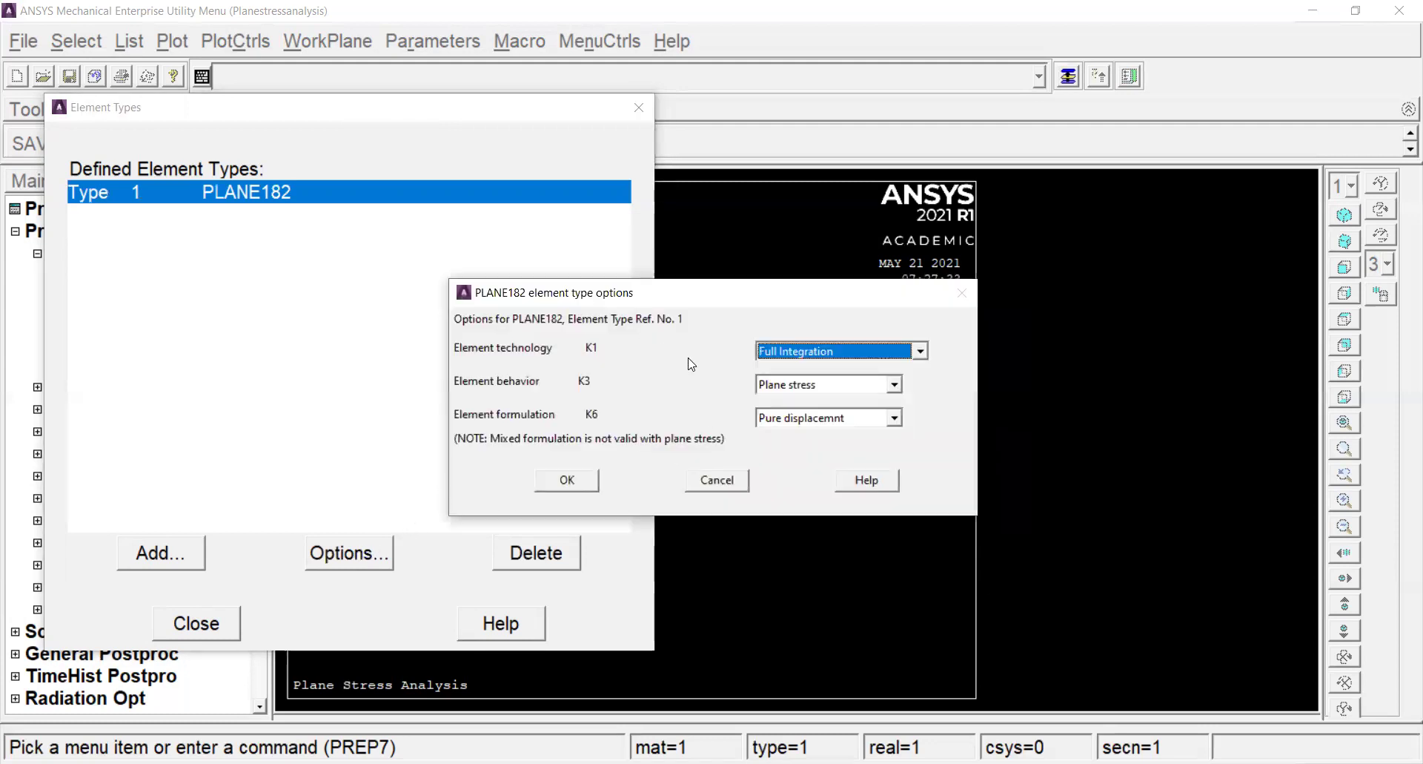
left_click(894, 384)
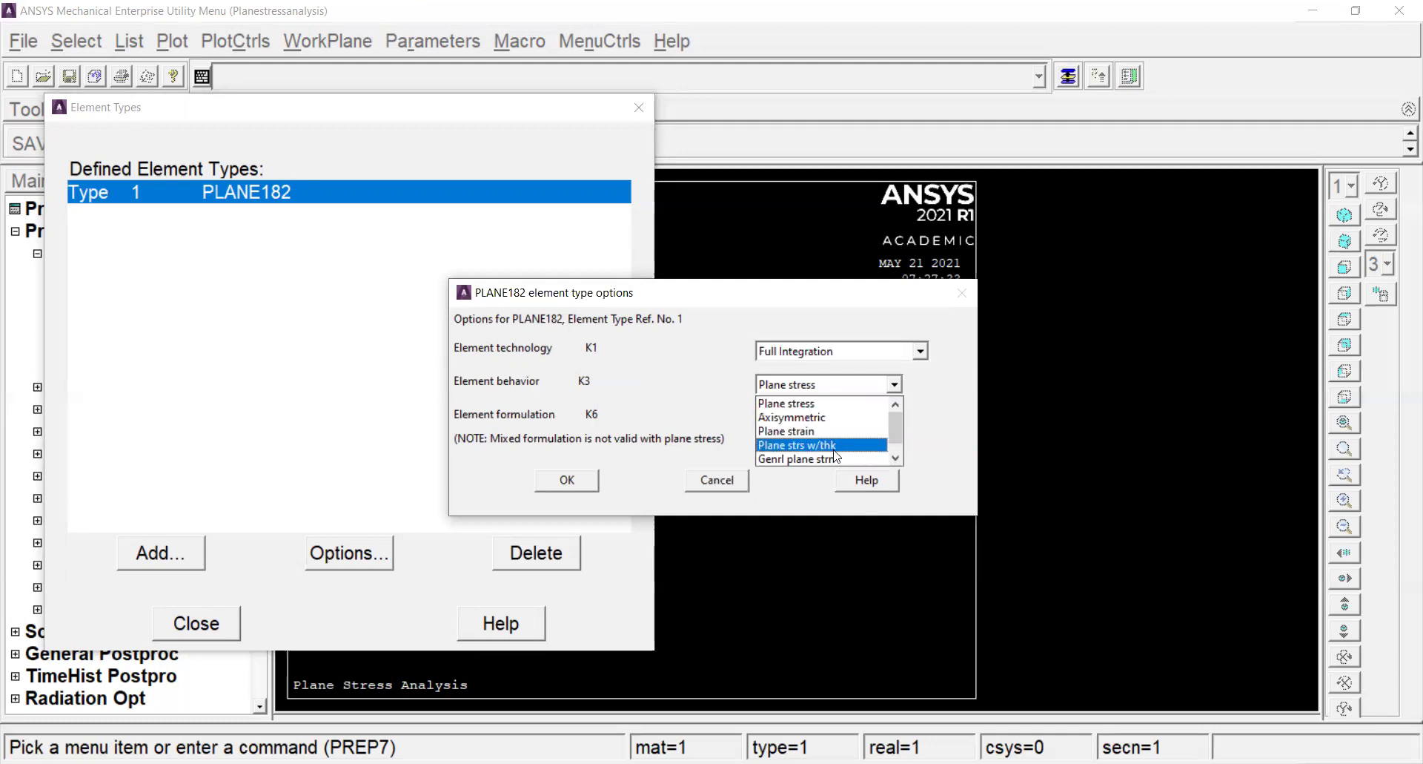
left_click(813, 412)
left_click(569, 481)
left_click(230, 625)
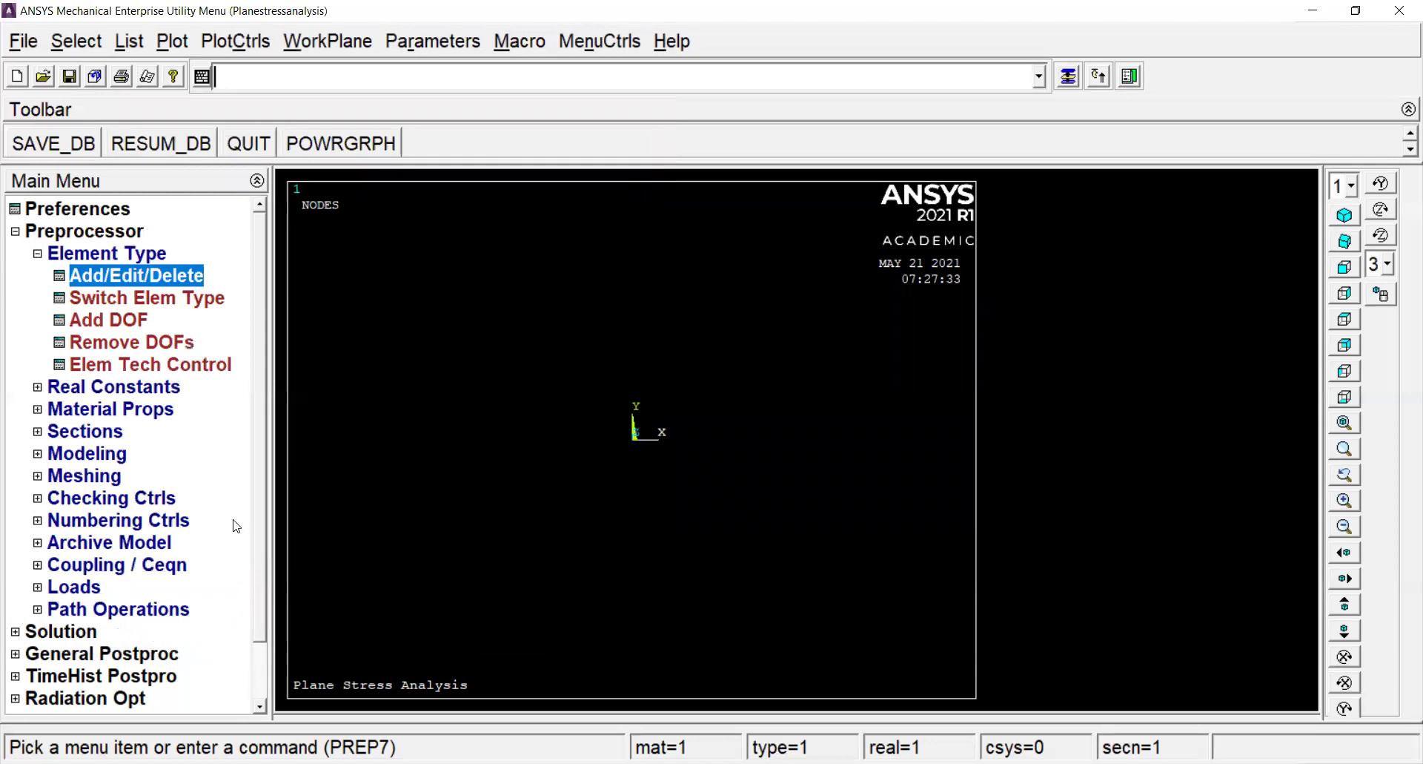
Define a linear isotropic model for material 1 with EX 200e9 and PRXY 0.3.
left_click(110, 410)
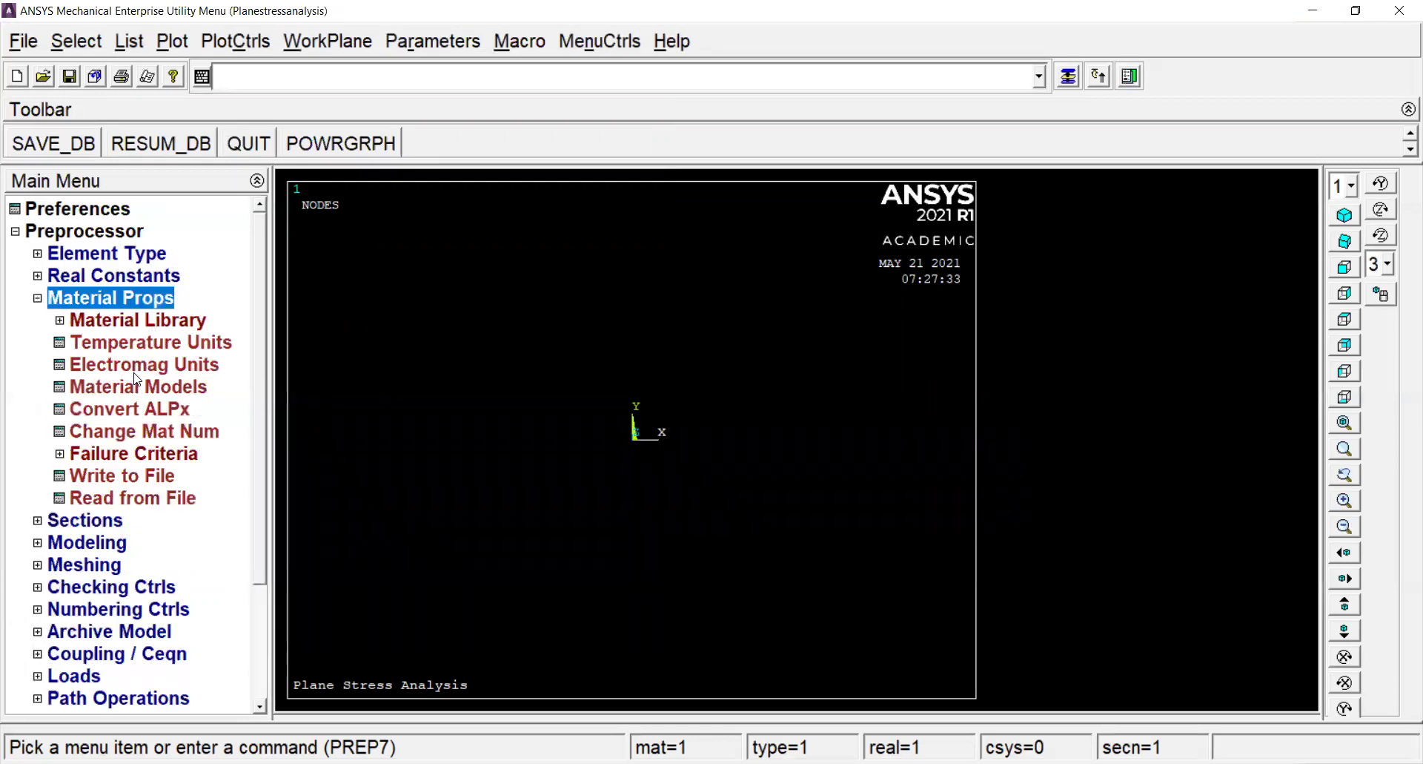
left_click(133, 393)
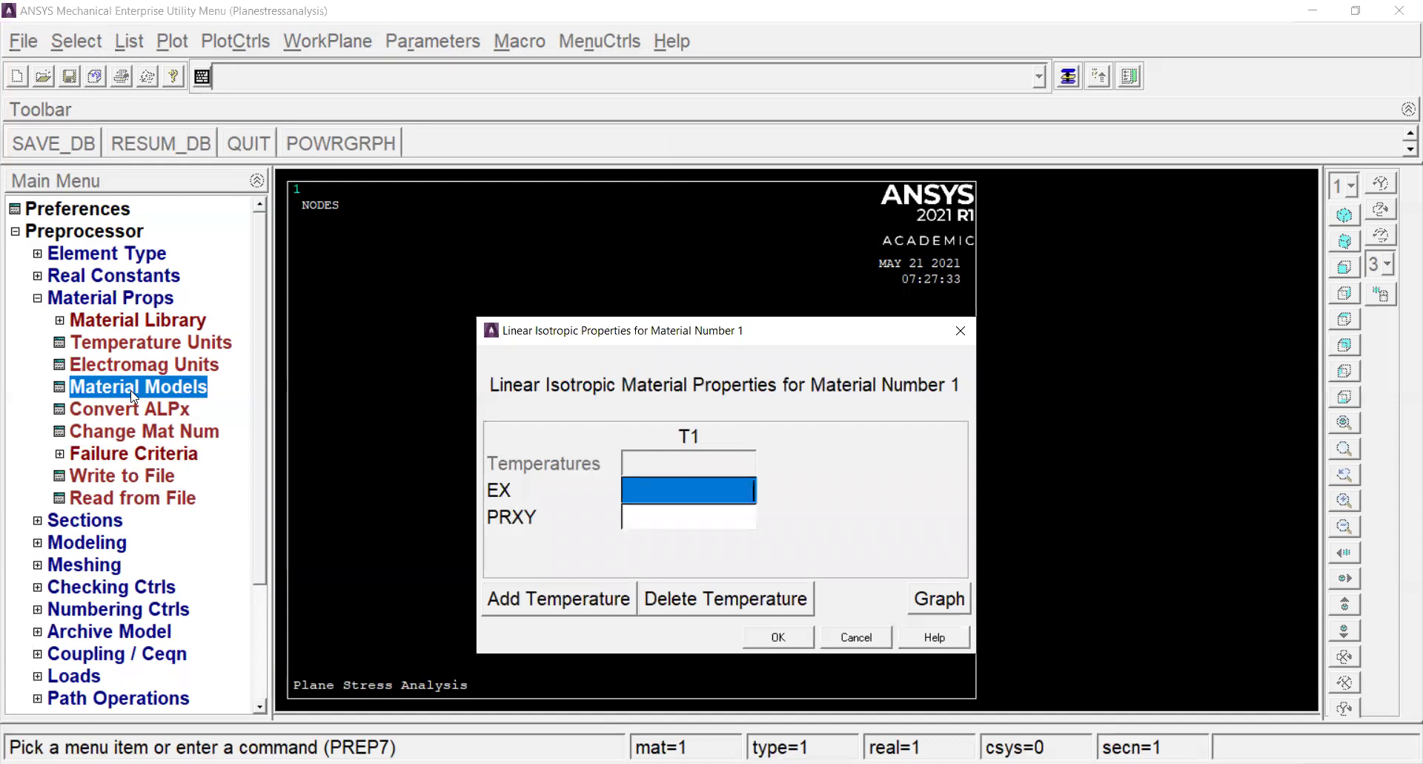
type("200")
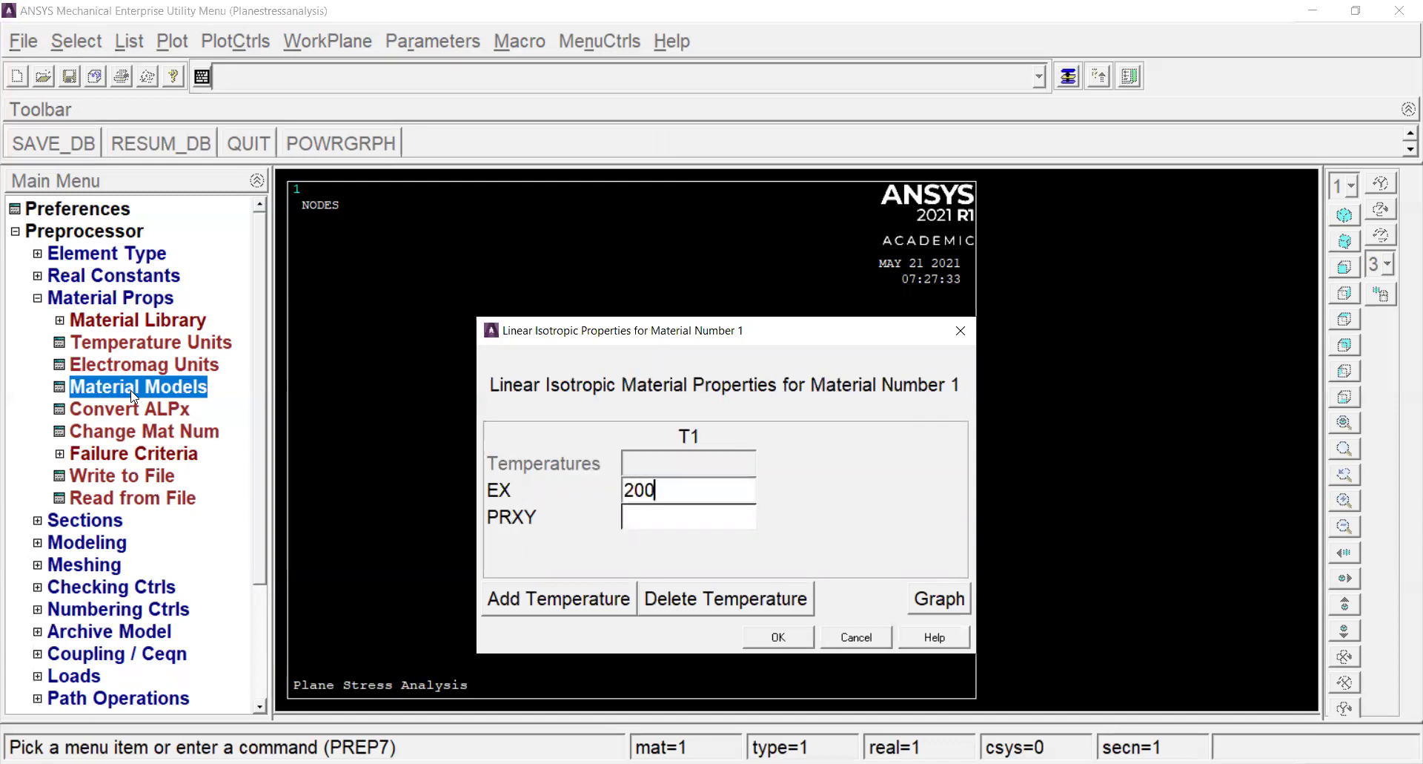
type("e9")
key("Tab")
type("0.3")
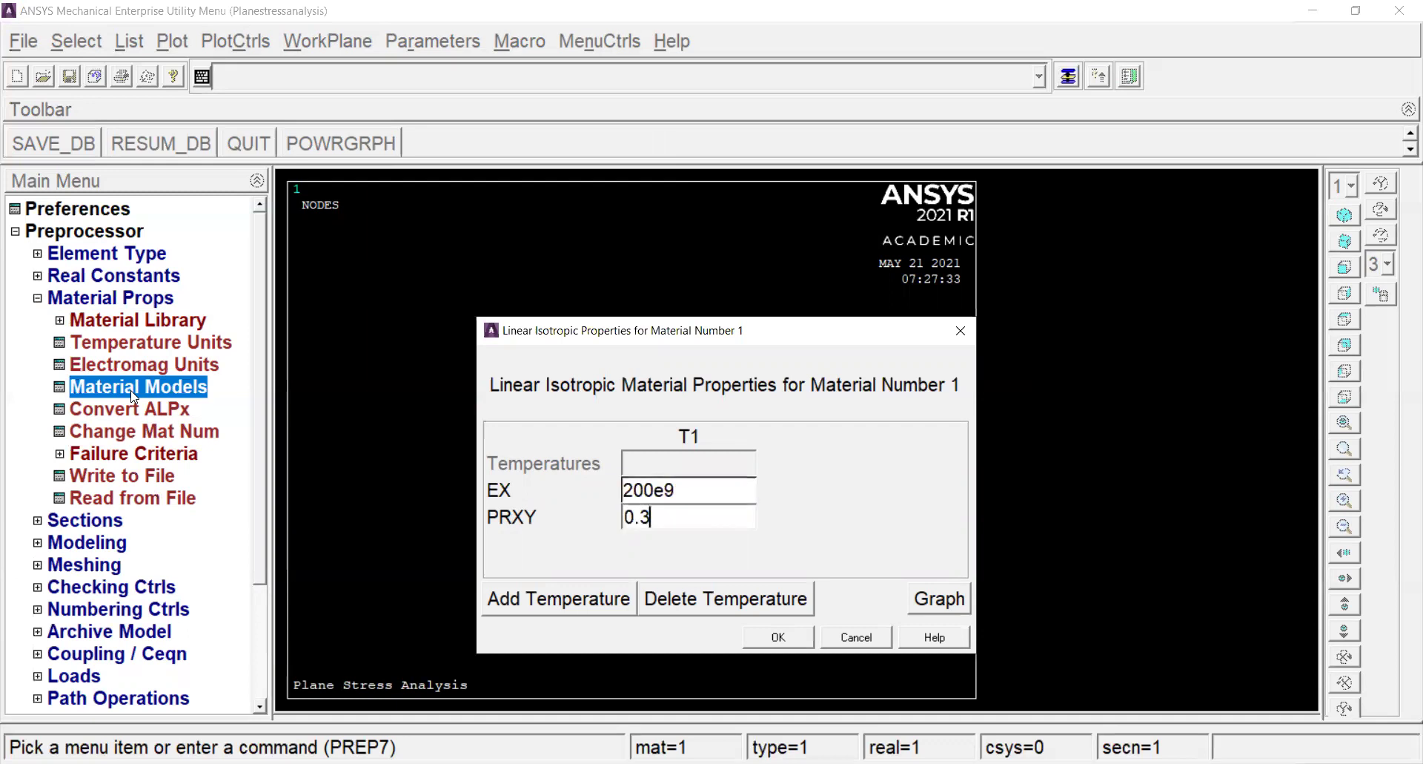
left_click(775, 638)
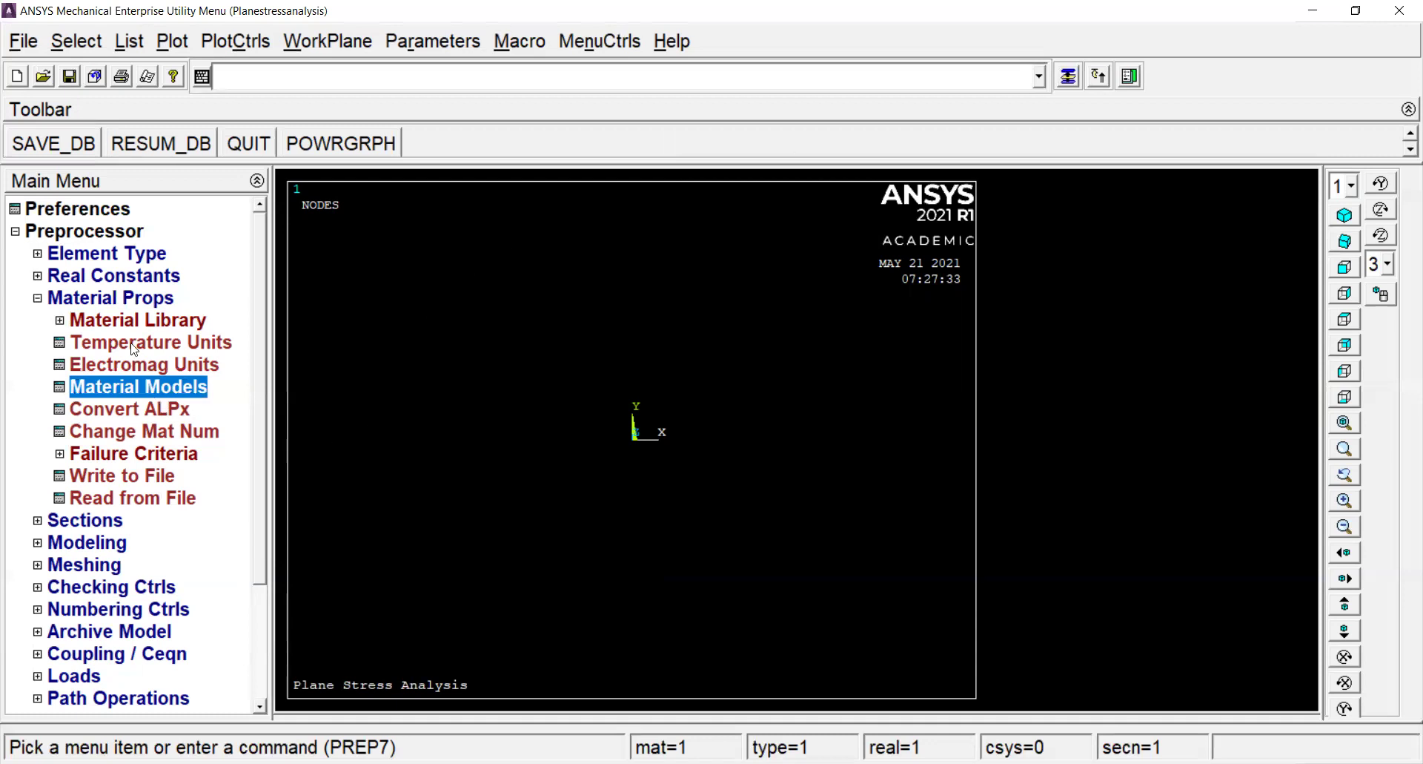
left_click(130, 298)
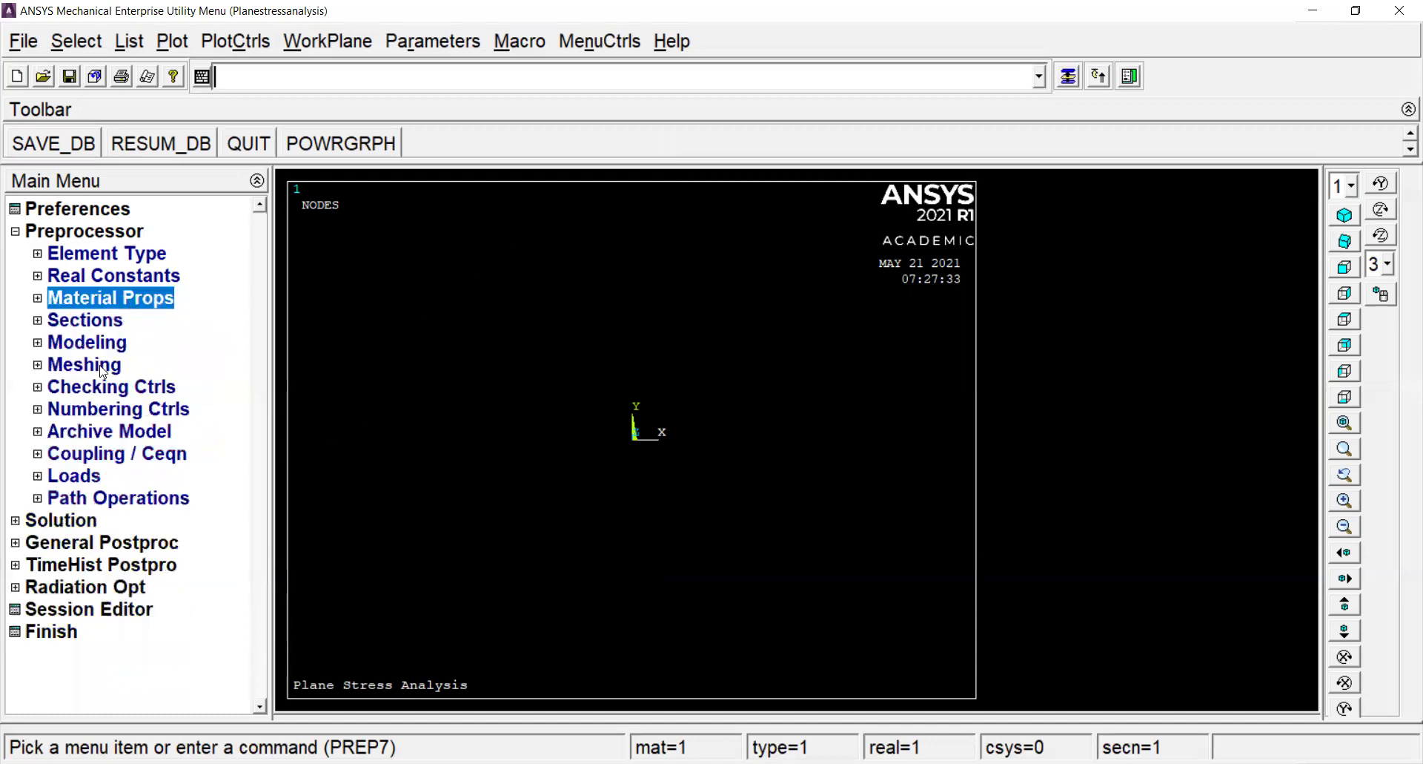
Create keypoint 1 in the active coordinate system at X 0.02, Y 0.
left_click(87, 343)
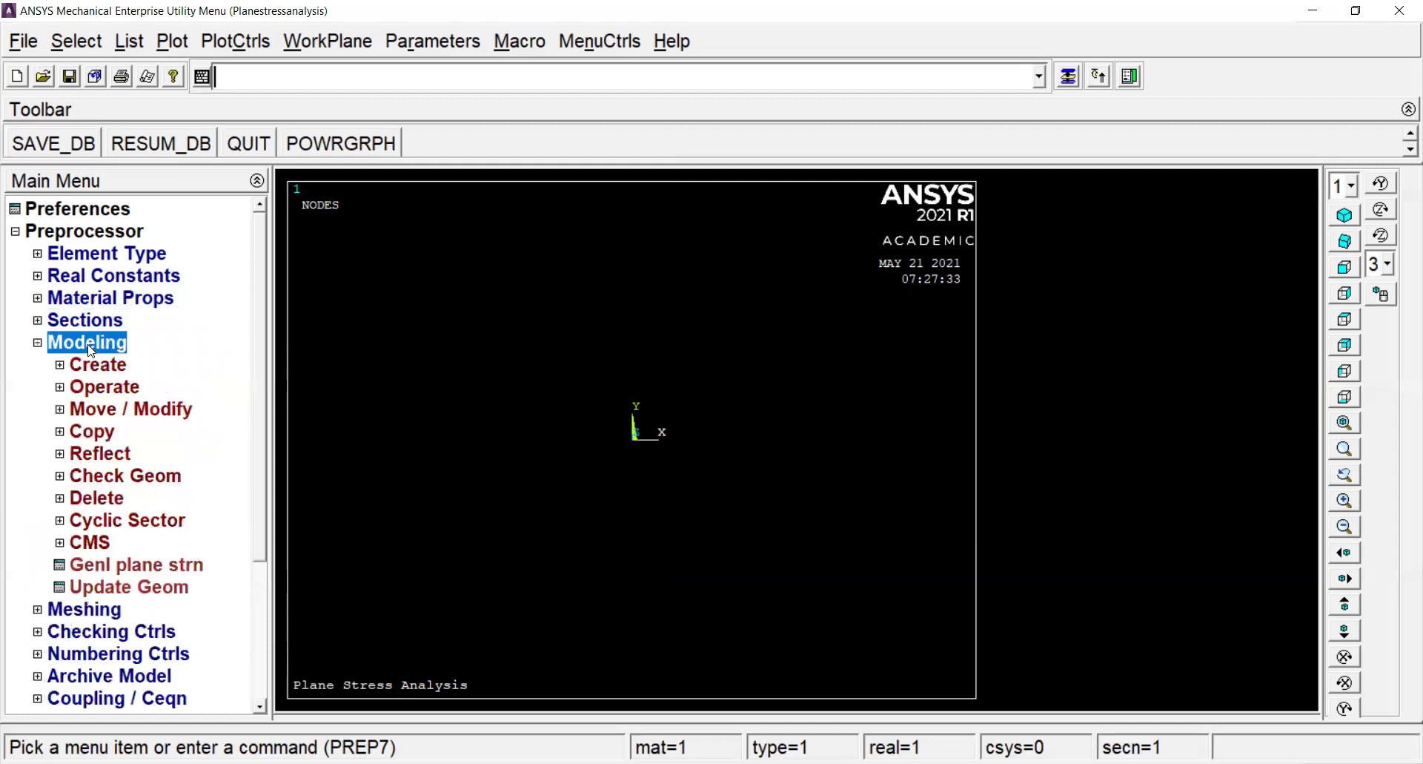
left_click(111, 366)
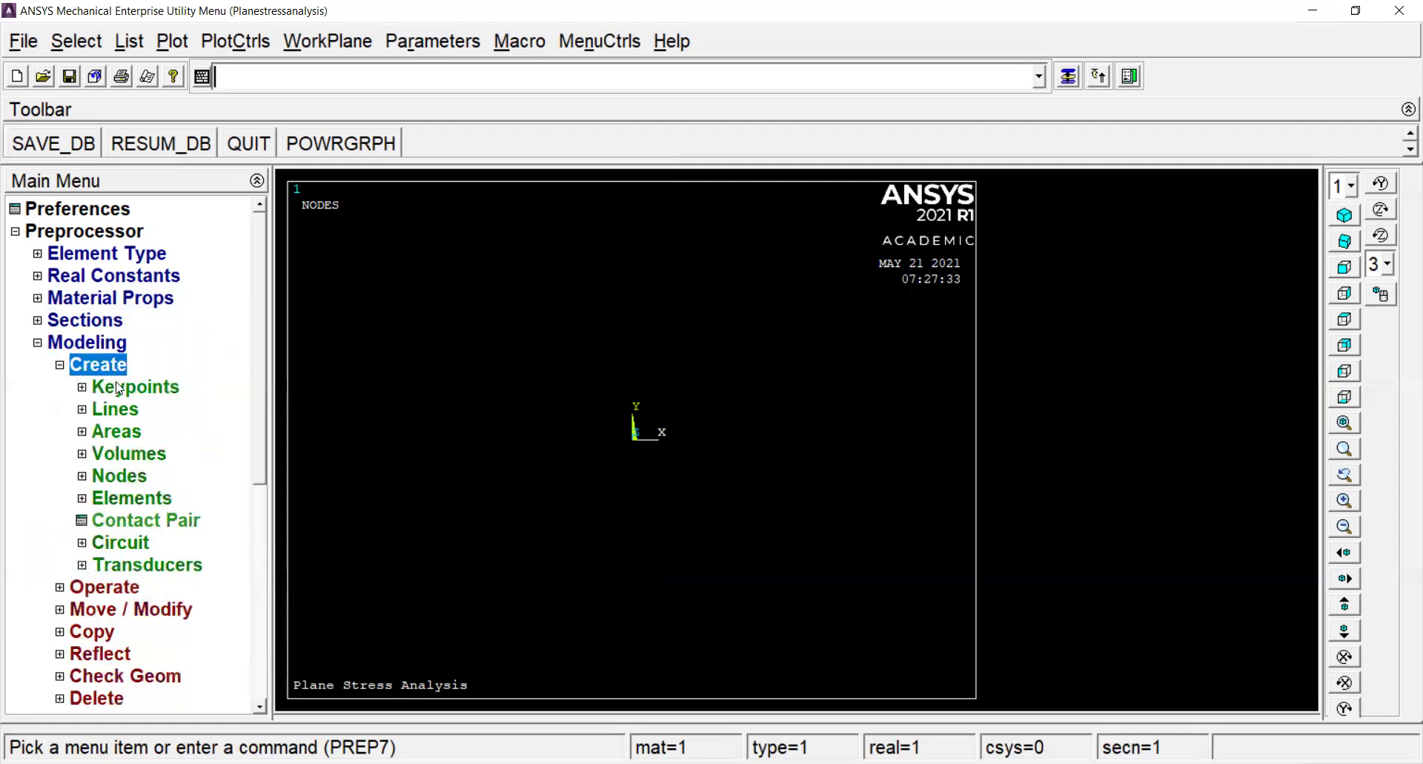
left_click(117, 386)
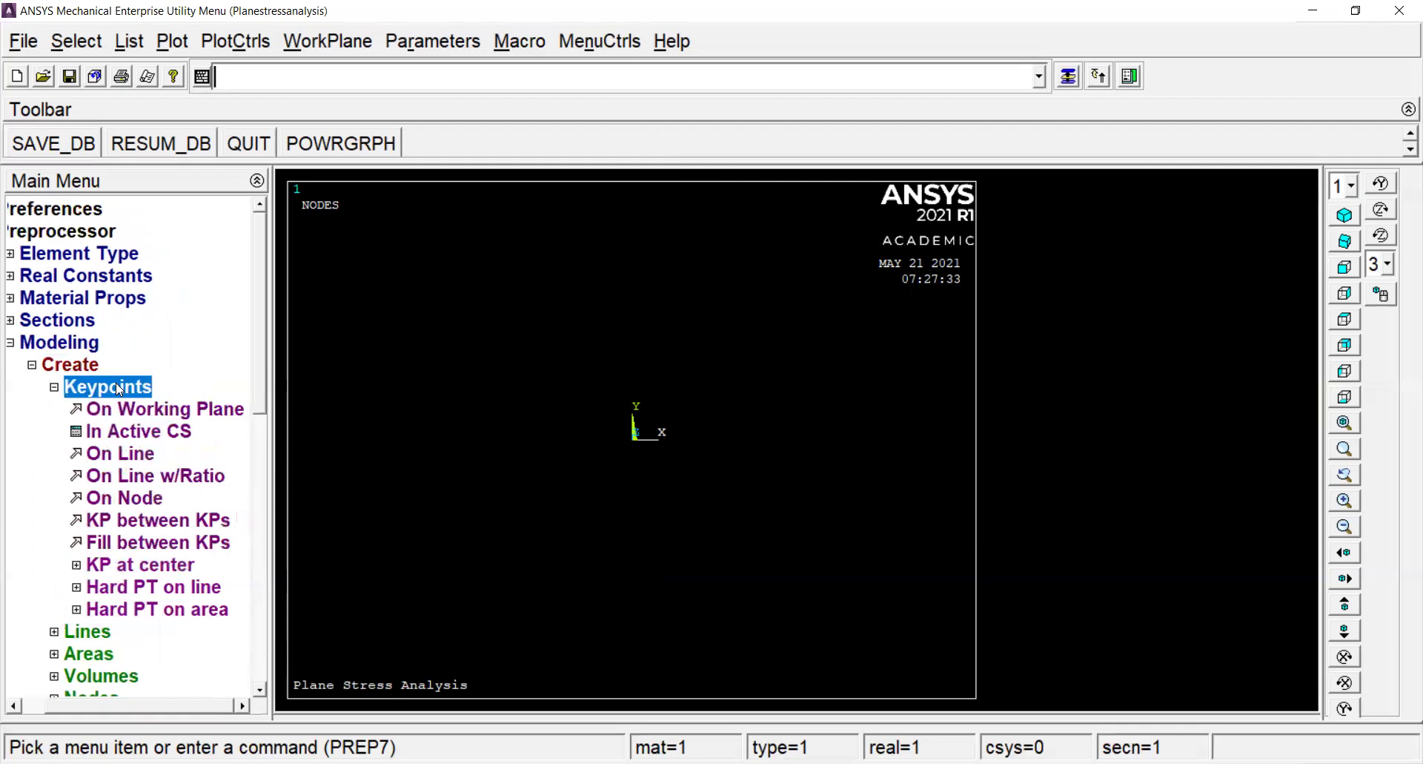
left_click(126, 437)
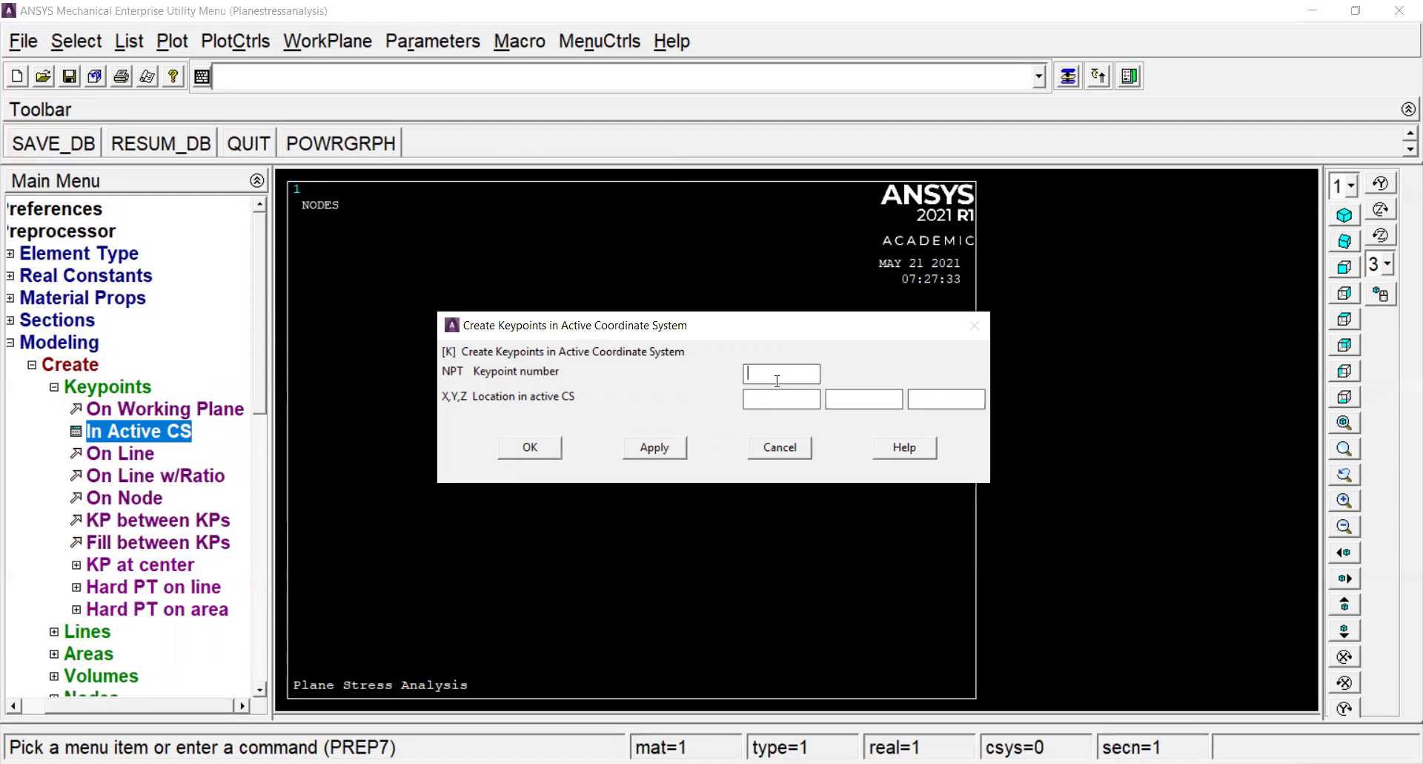
type("1")
left_click(761, 406)
type("0.02")
left_click(851, 397)
type("0")
left_click(655, 448)
Create keypoint 2 in the active coordinate system at X 0.06, Y 0.
double_click(750, 373)
type("2")
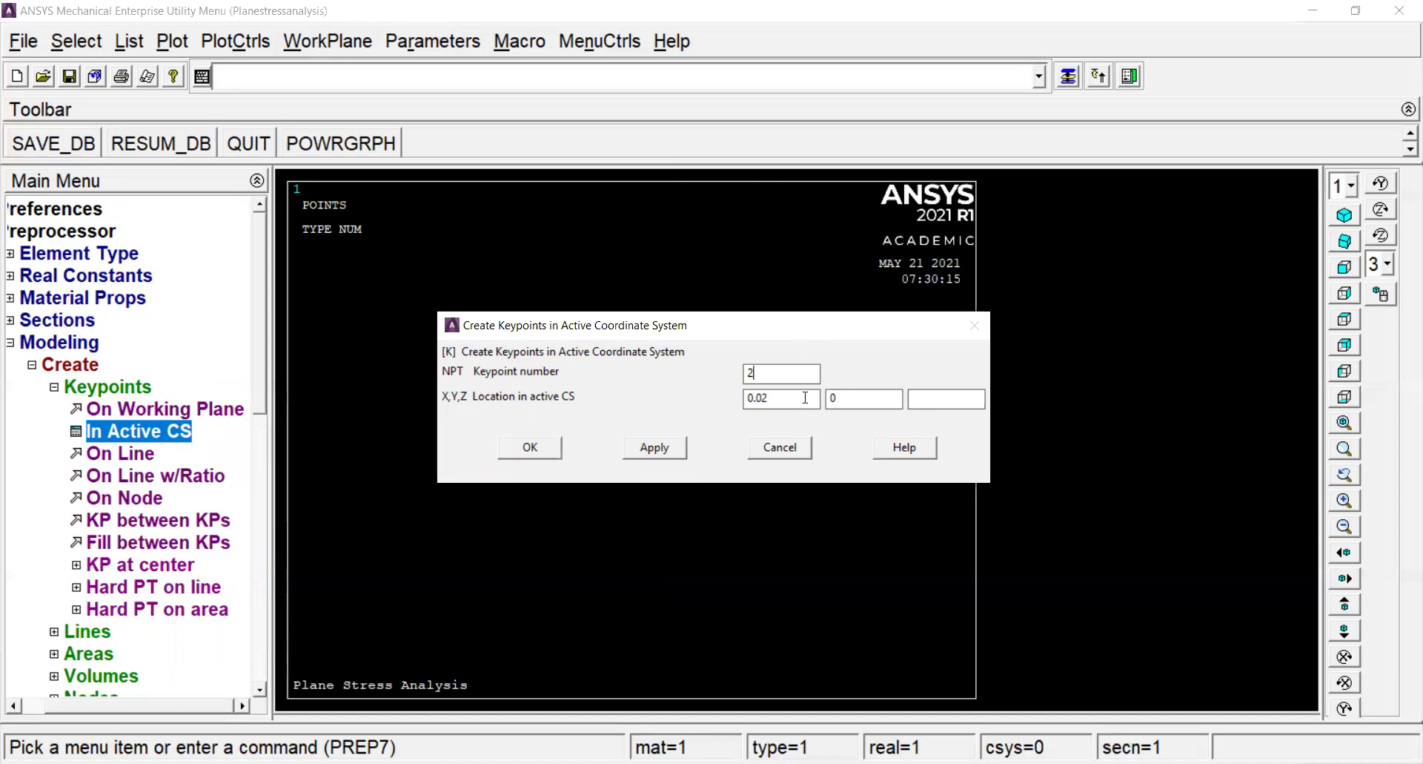
left_click(779, 391)
key("BackSpace")
type("6")
left_click(647, 449)
Create keypoint 3 in the active coordinate system at X 0.06, Y -0.06.
left_click(854, 392)
key("BackSpace")
type("-0.06")
left_click(656, 448)
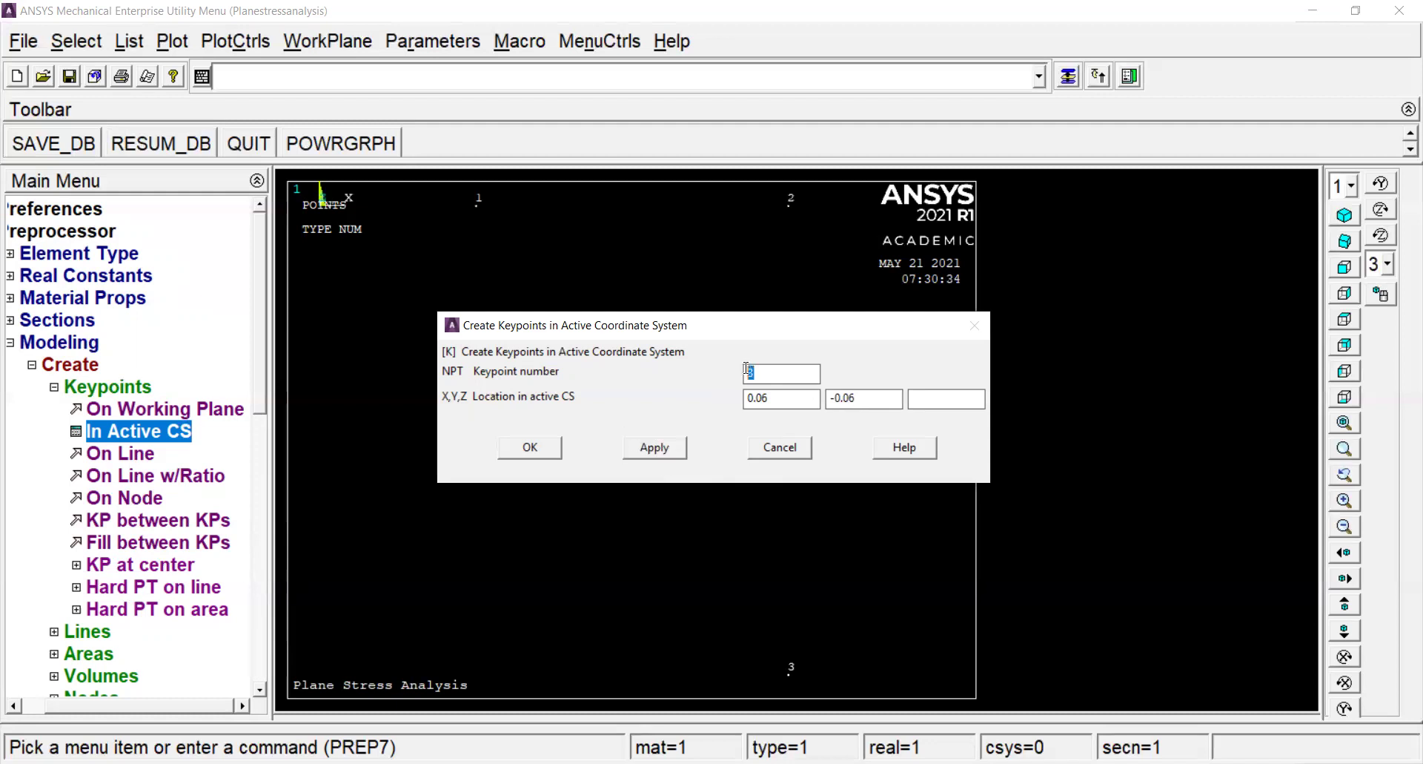
Create keypoint 4 in the active coordinate system at X 0, Y -0.06.
type("4")
left_click_drag(776, 402, 740, 400)
type("0")
left_click(654, 449)
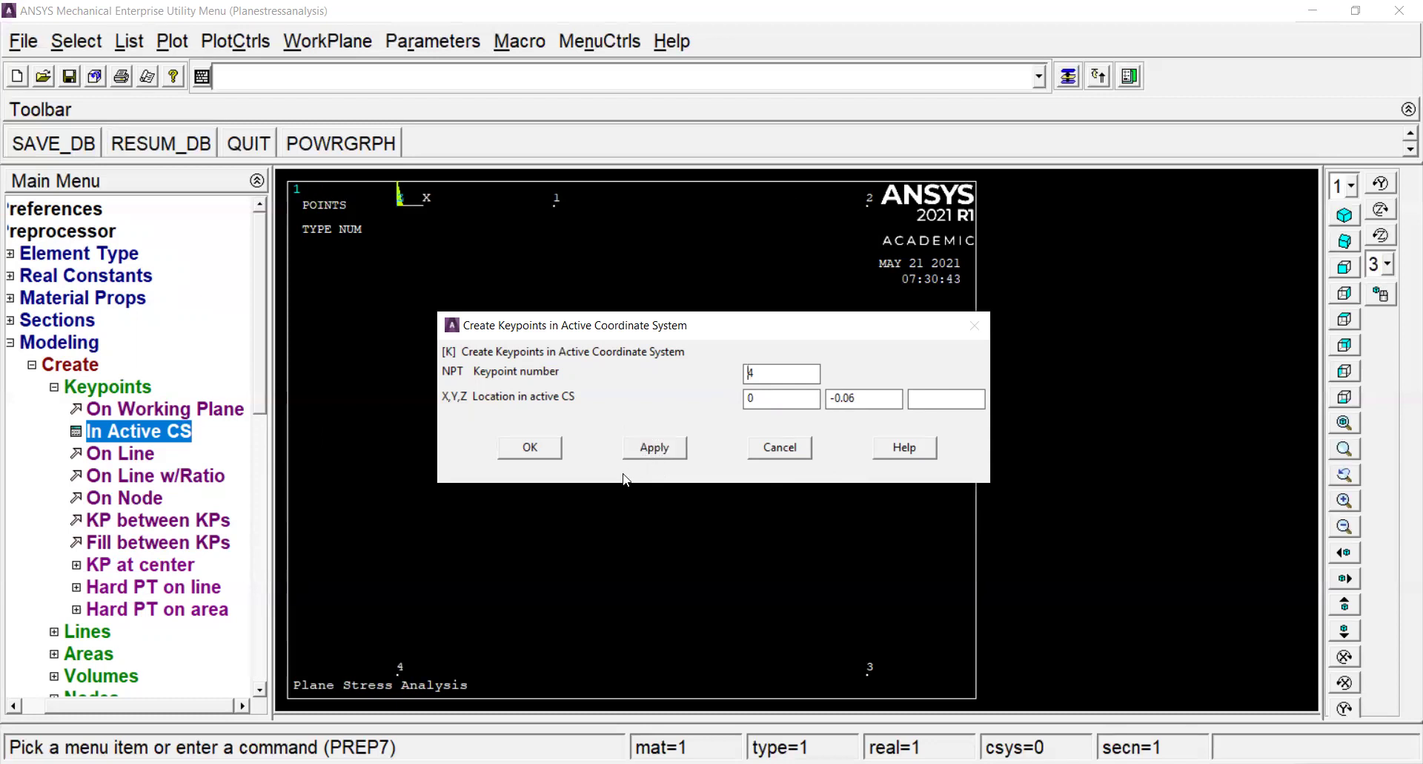
Create keypoint 5 in the active coordinate system at X 0, Y -0.04.
double_click(750, 373)
type("5")
left_click(849, 401)
type("-0.04")
left_click(652, 452)
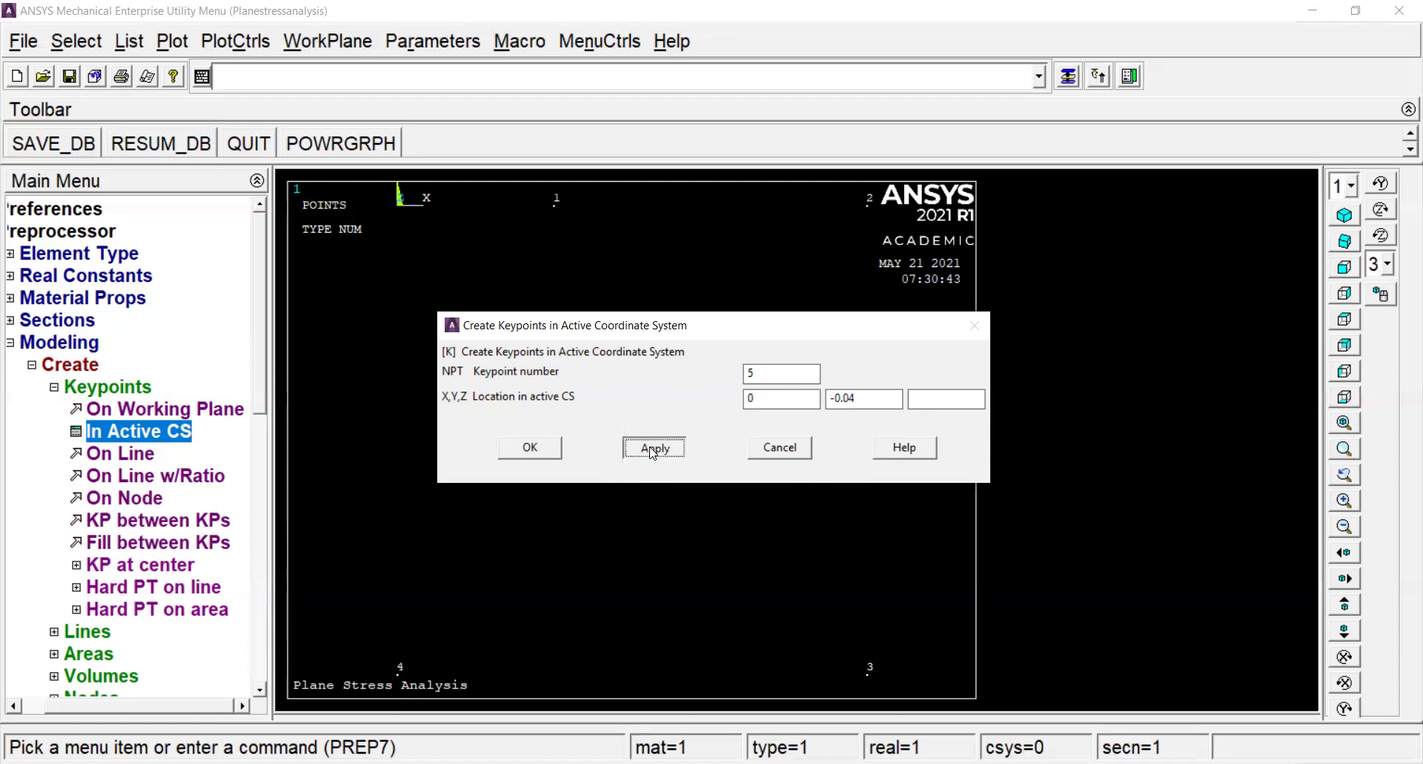
Create keypoint 6 in the active coordinate system at X 0.02, Y -0.02.
double_click(752, 373)
type("6")
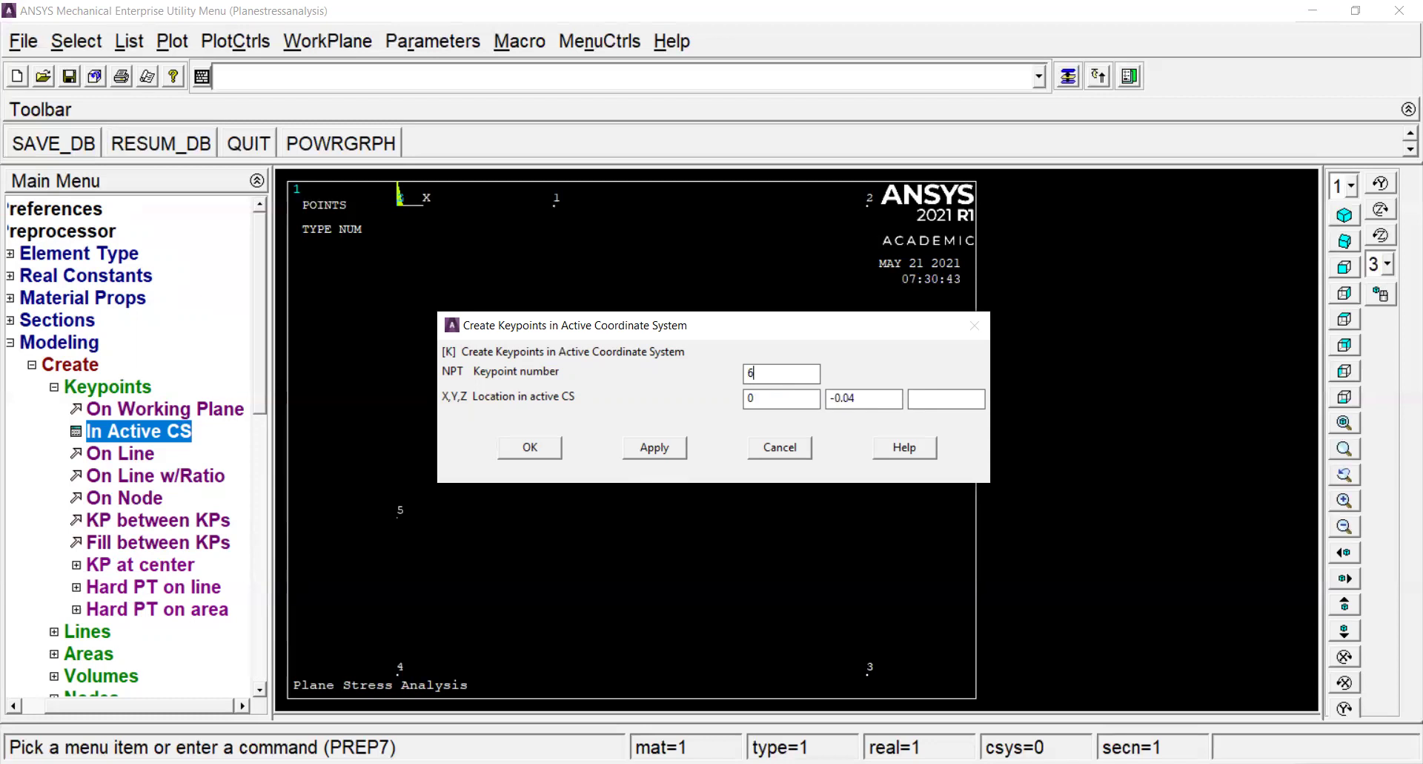
left_click(756, 397)
key("BackSpace")
type("0.02")
key("BackSpace")
type("2")
left_click(643, 454)
Create keypoint 7 in the active coordinate system at X 0, Y -0.02 and finish keypoint creation.
key("Tab")
type("0")
left_click(658, 453)
left_click(779, 447)
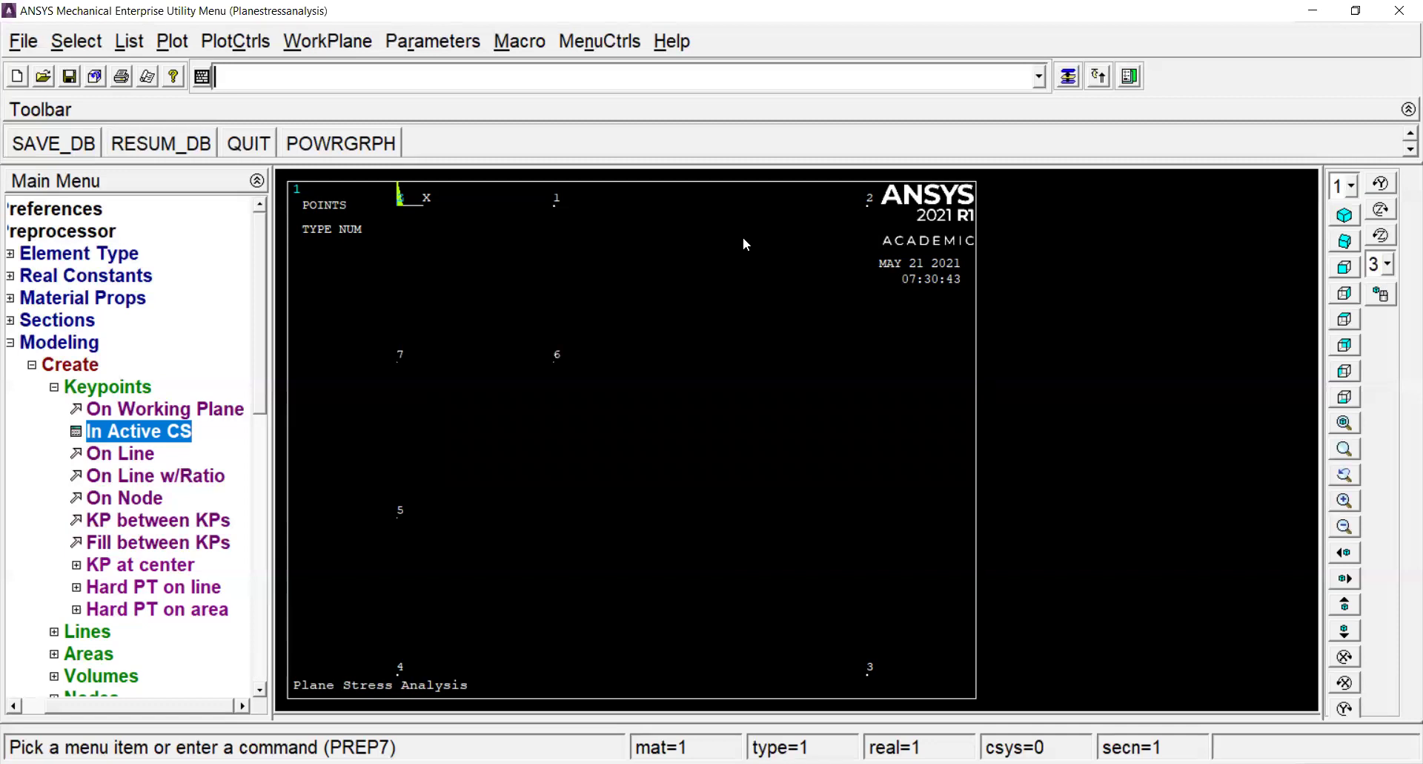
Create lines in the active coordinate system joining keypoints 1 to 2, 2 to 3, 3 to 4 and 4 to 5.
left_click(72, 364)
left_click(107, 367)
left_click(130, 387)
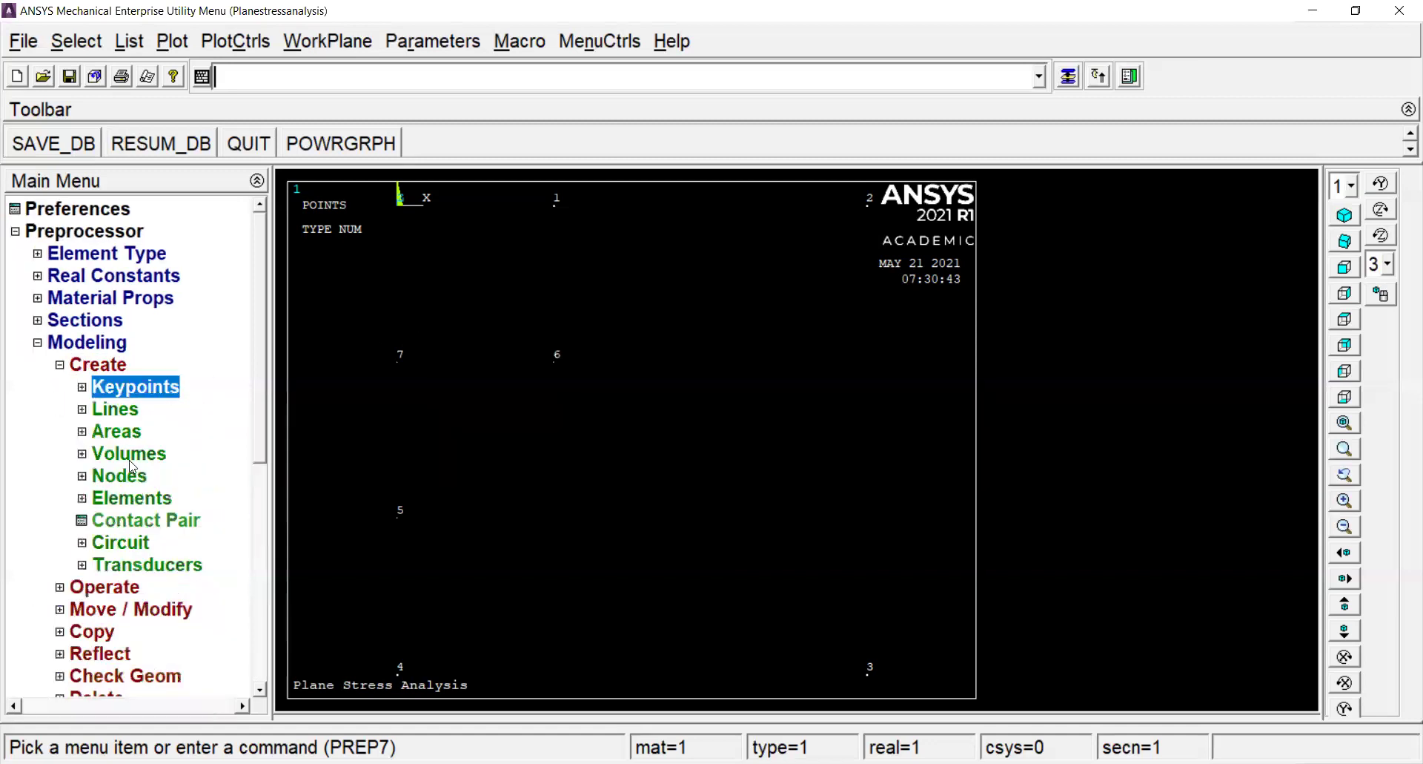
left_click(117, 409)
left_click(136, 432)
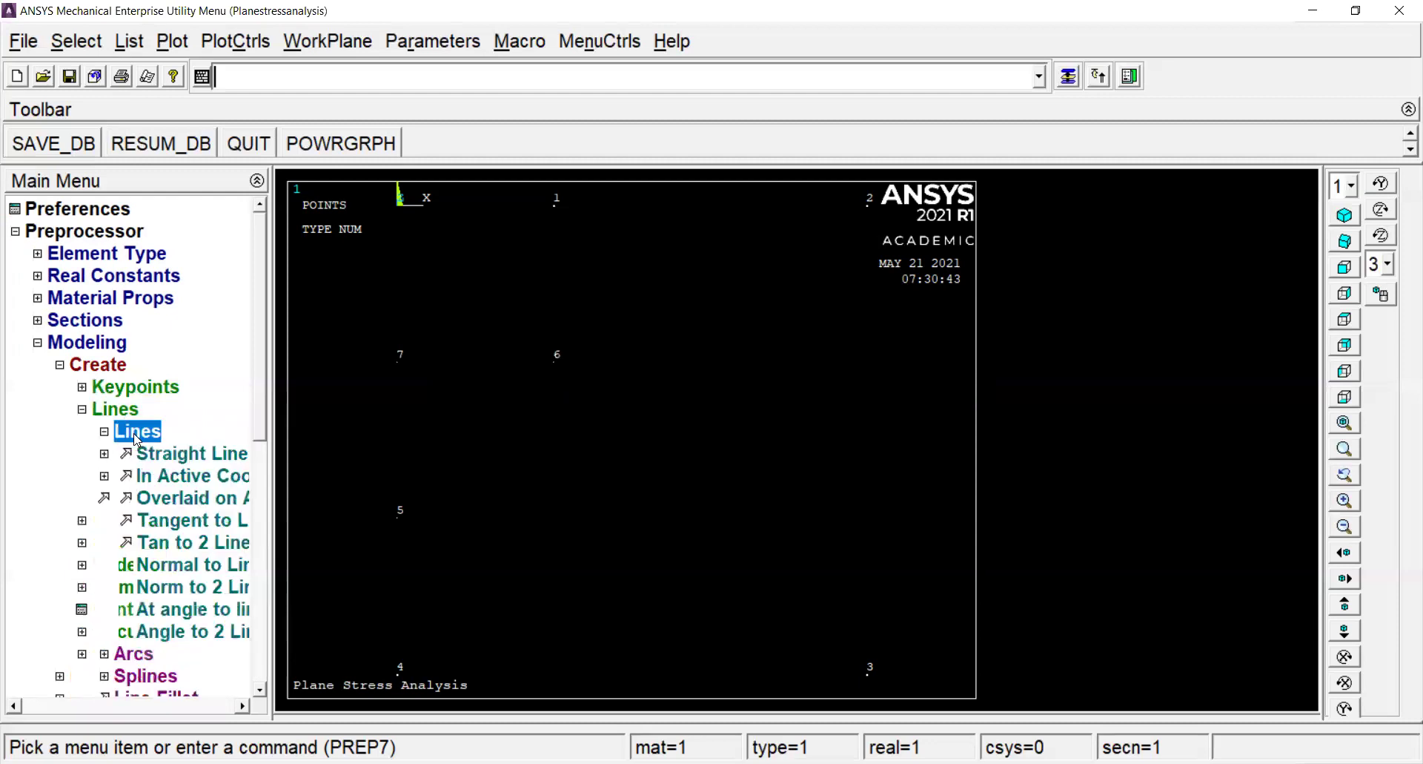
left_click(164, 478)
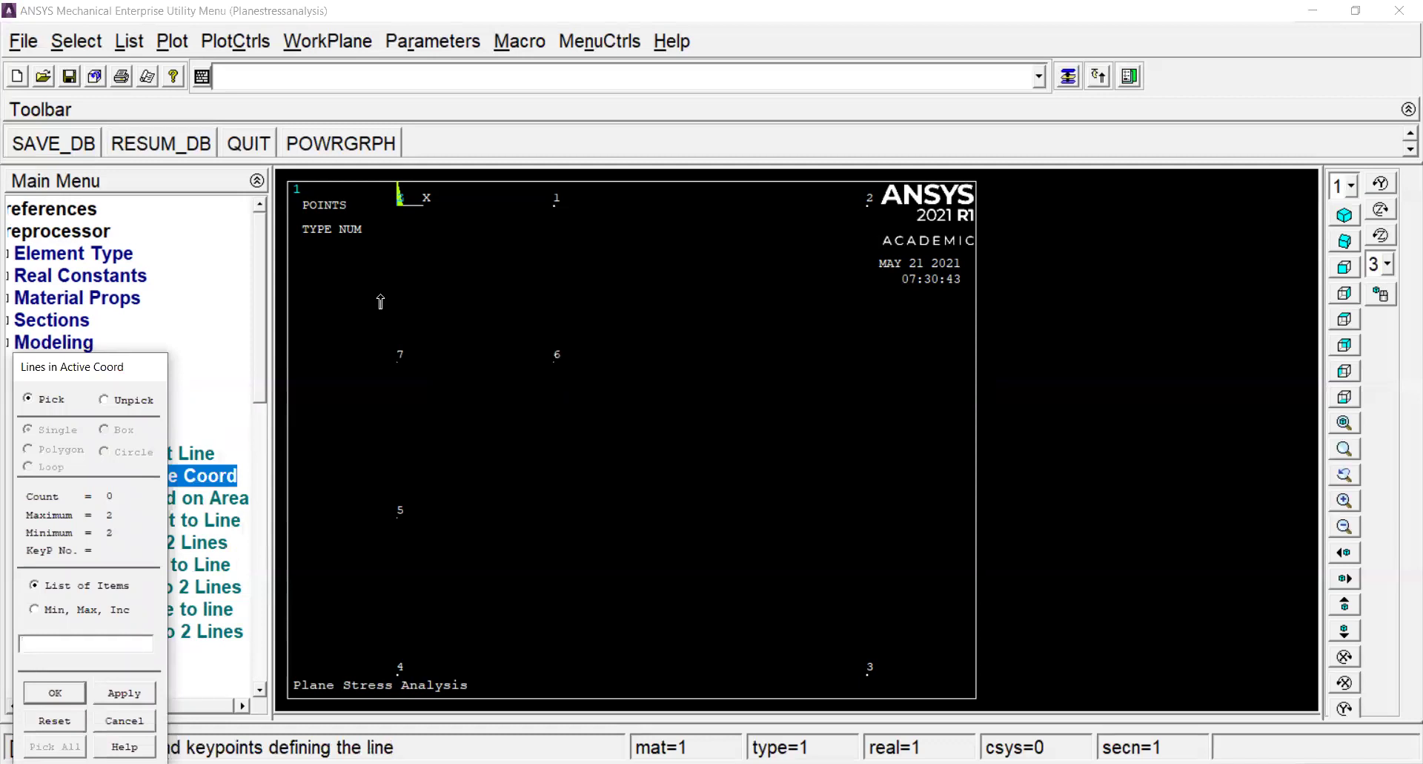
left_click(555, 205)
left_click(869, 208)
left_click(870, 206)
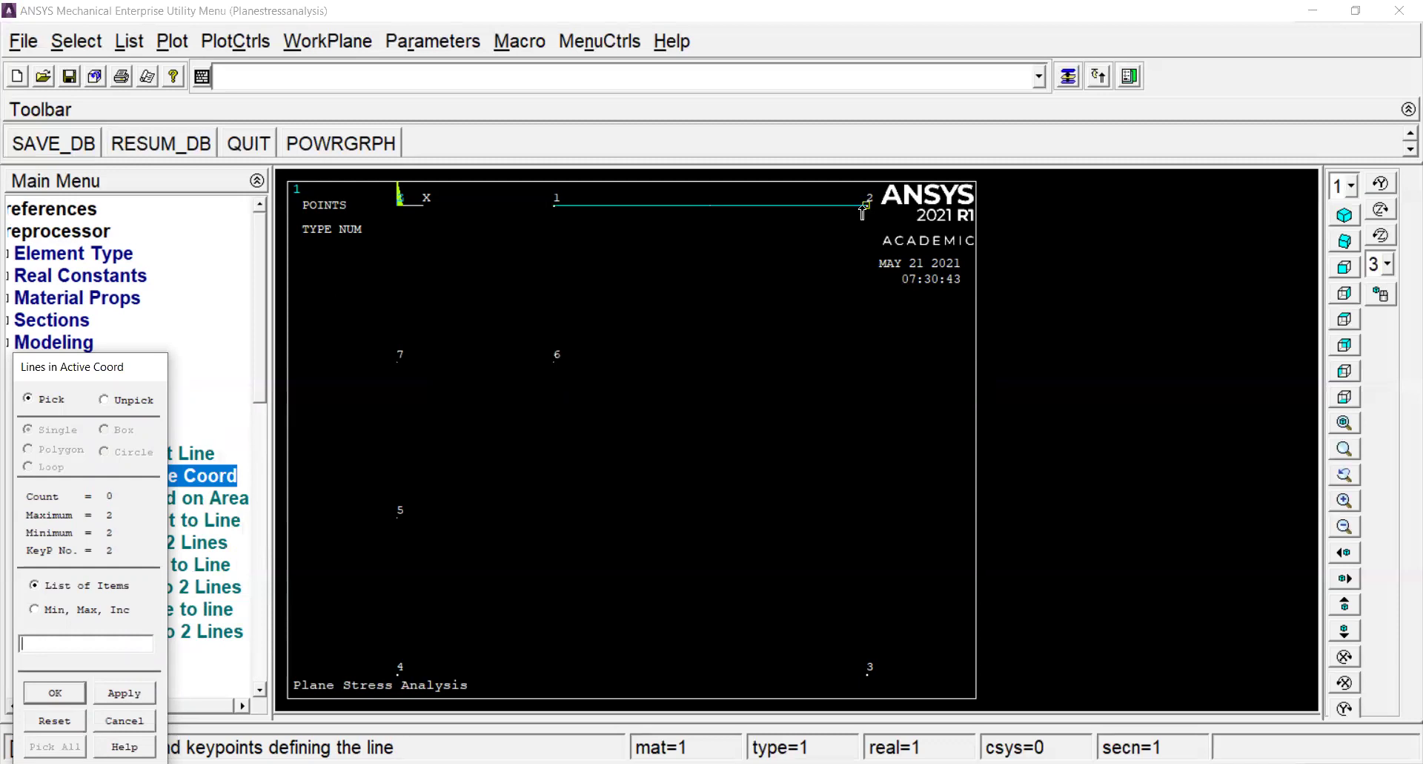
left_click(863, 676)
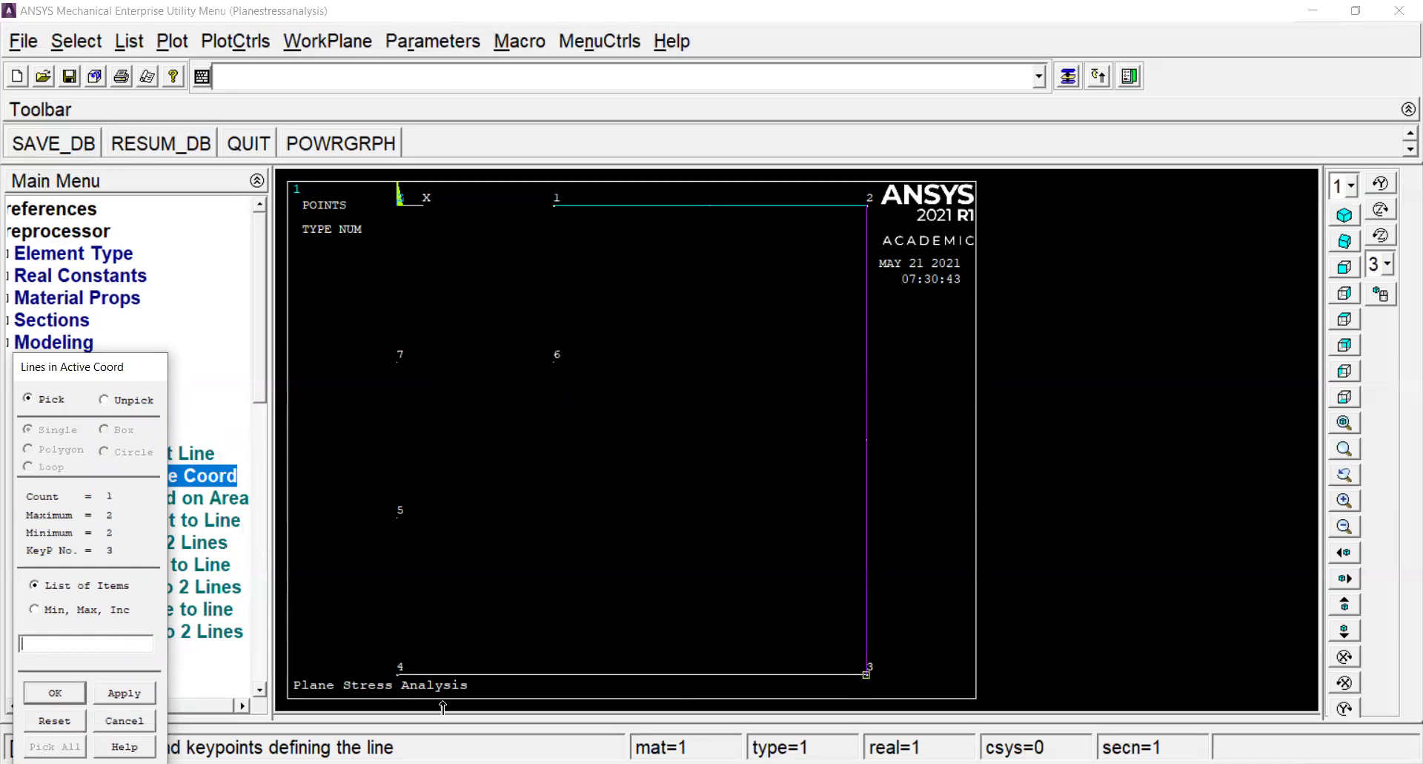
left_click(398, 676)
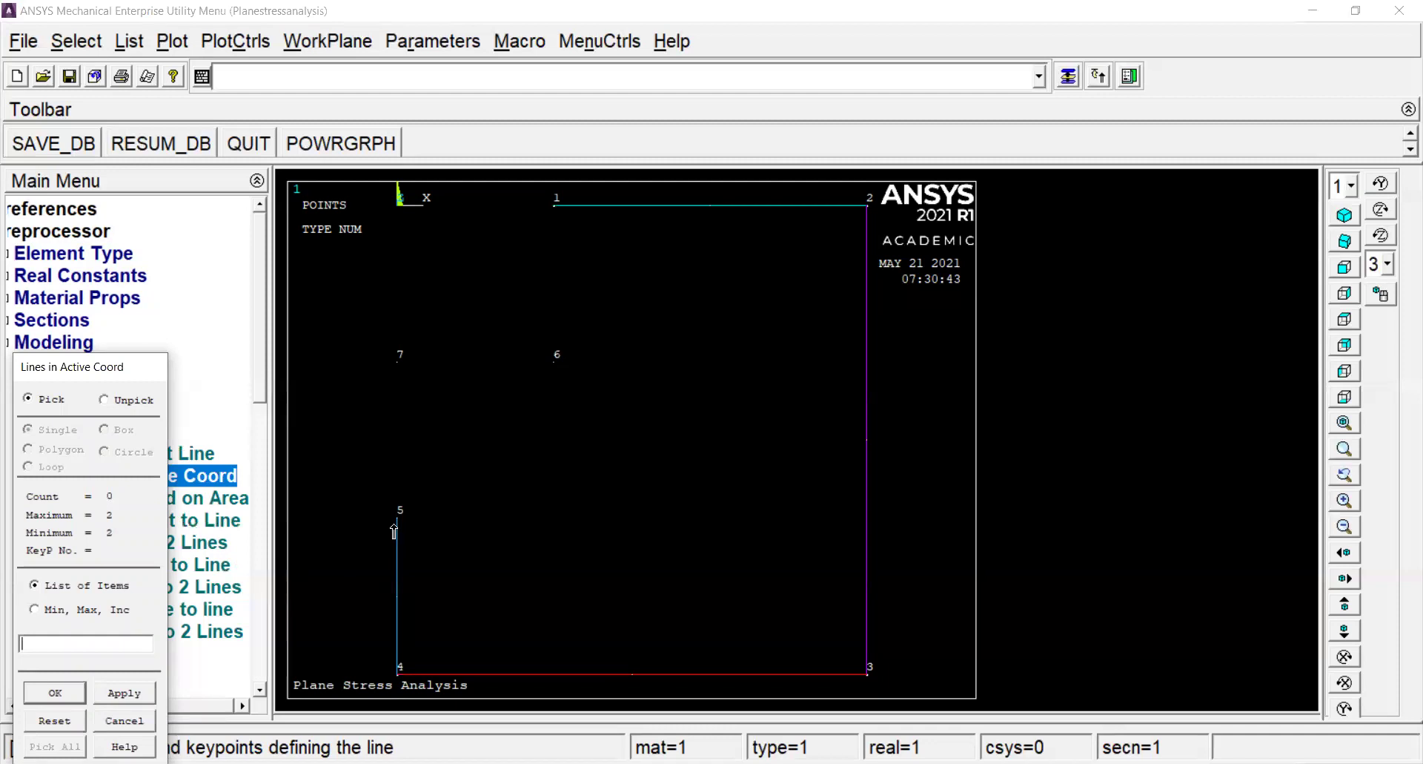
Create a line between keypoints 1 and 6 and finish line creation.
left_click(554, 205)
left_click(554, 357)
left_click(65, 695)
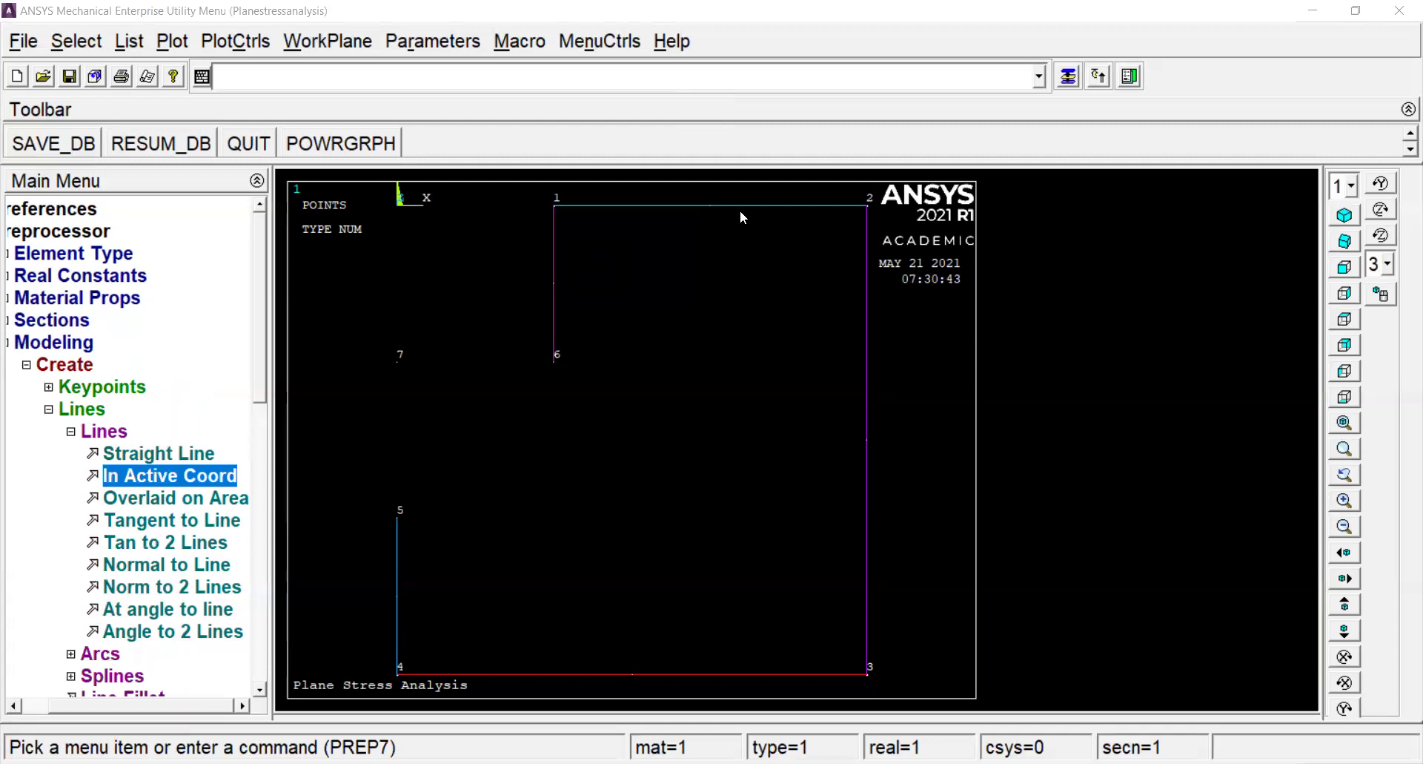
Turn on keypoint and line numbers in the plot numbering controls and plot the lines.
left_click(227, 42)
left_click(251, 134)
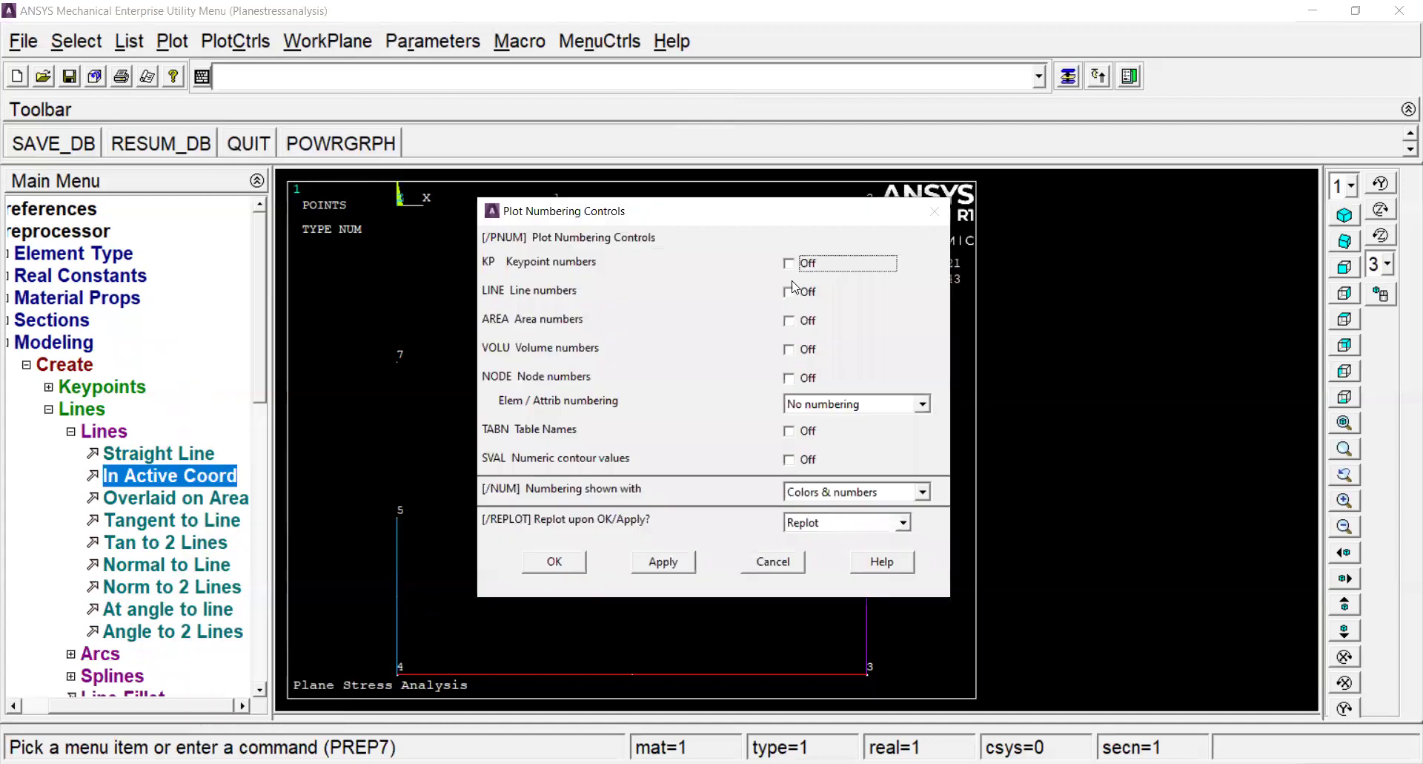
left_click(825, 264)
left_click(789, 295)
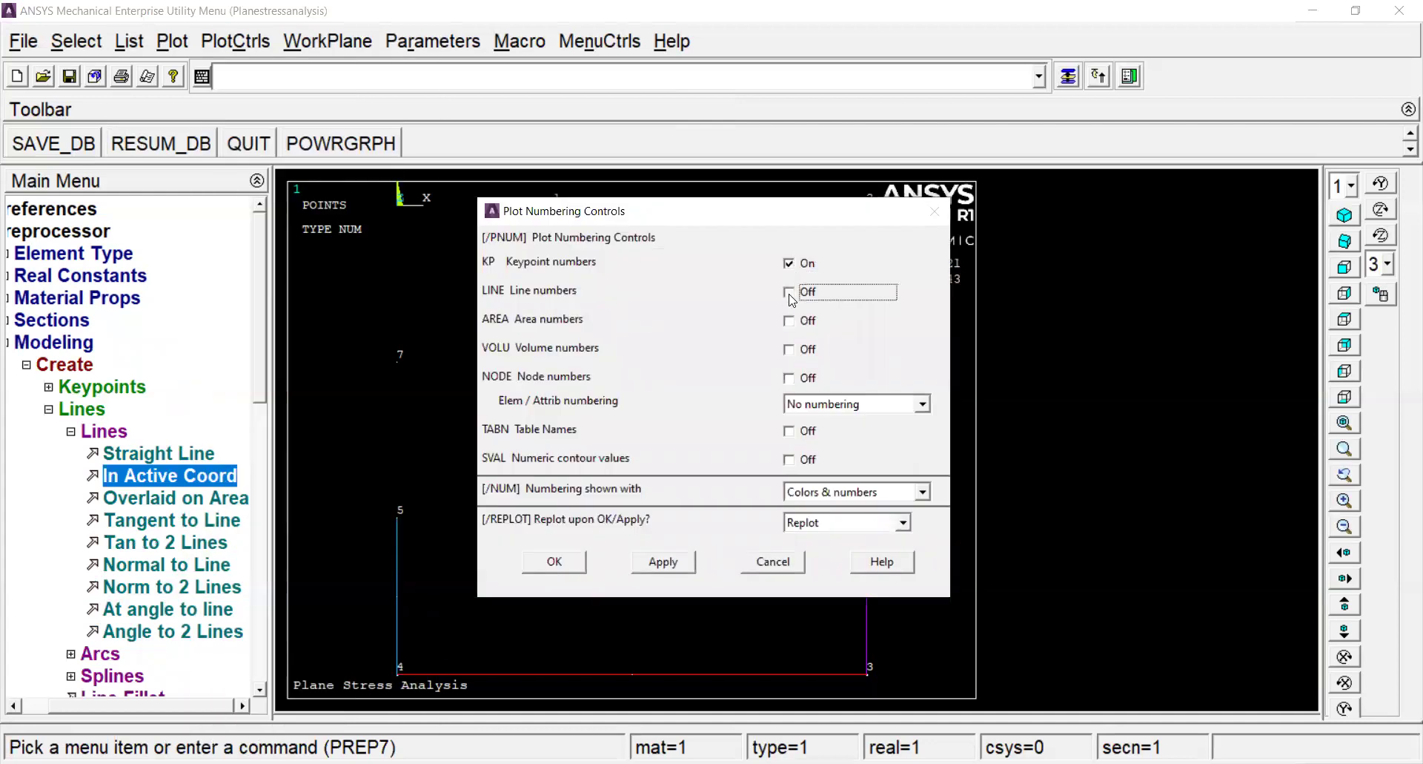
left_click(556, 561)
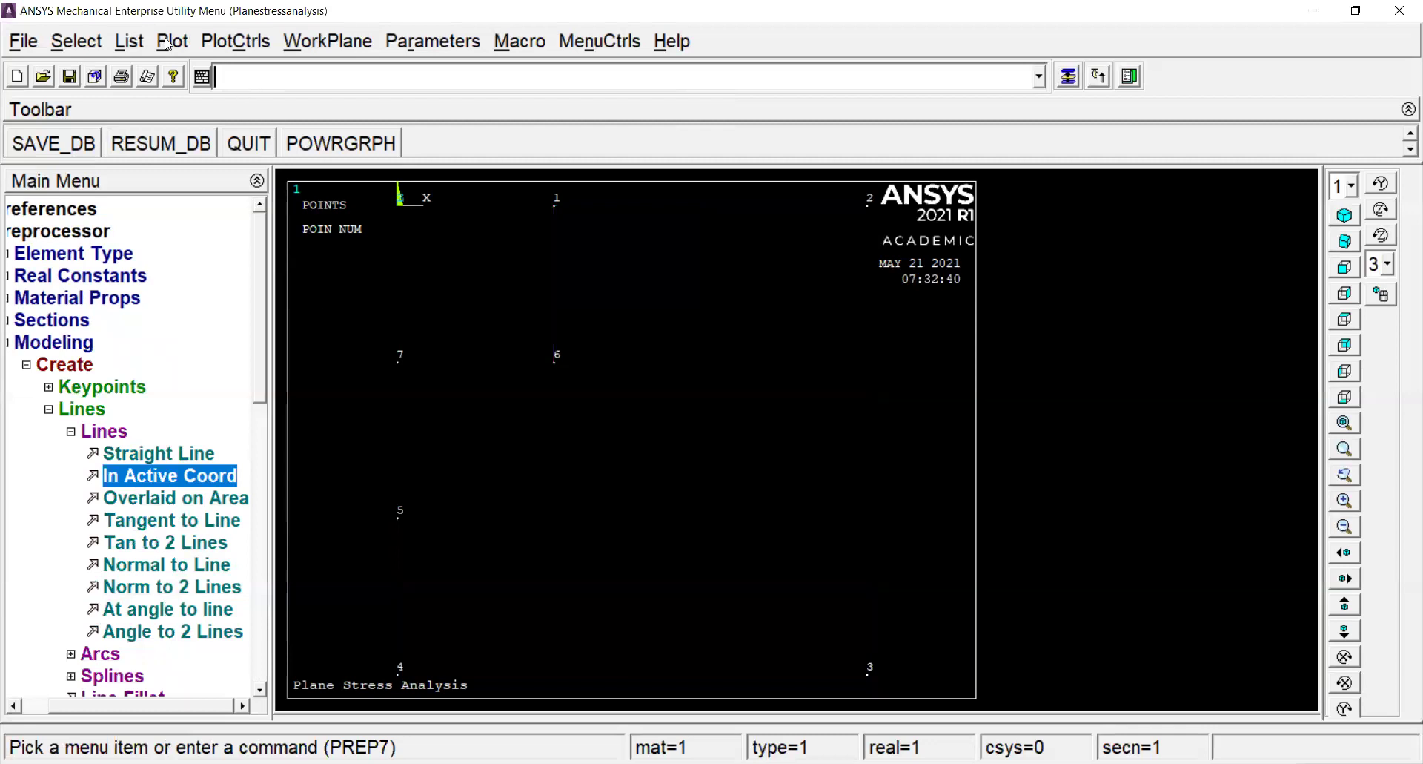
left_click(171, 42)
left_click(230, 453)
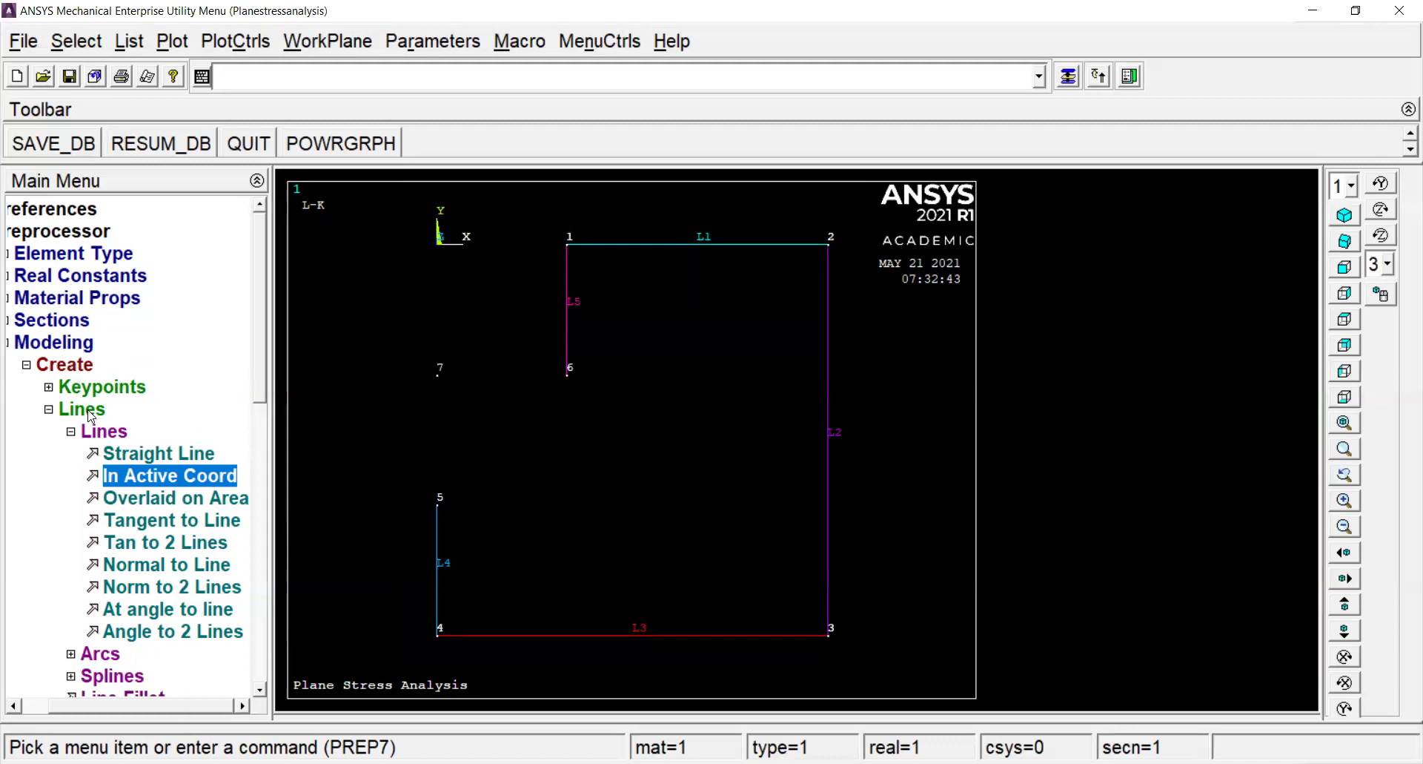
Create an arc by end keypoints and radius from keypoint 5 to 6, with keypoint 7 on the center-of-curvature side and radius 0.02.
left_click(108, 432)
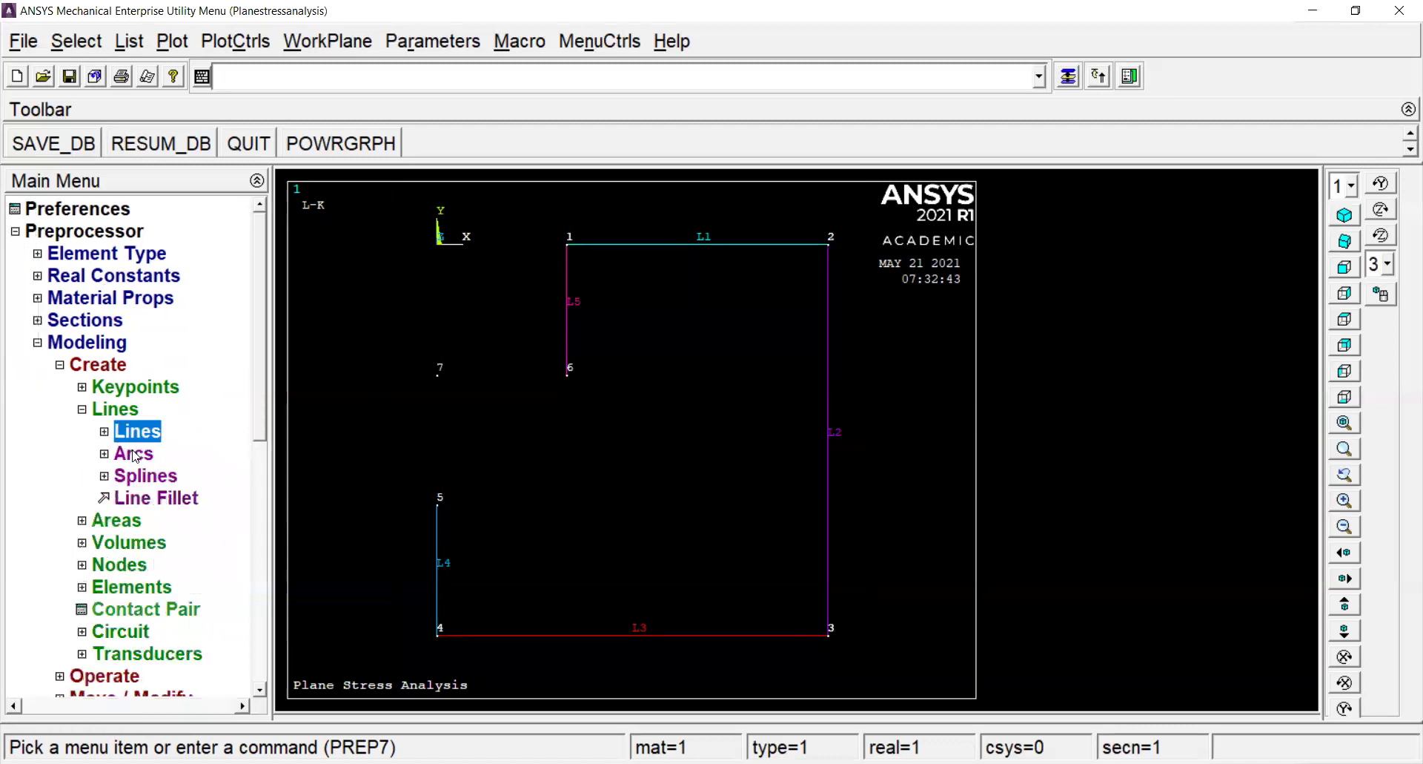
left_click(138, 454)
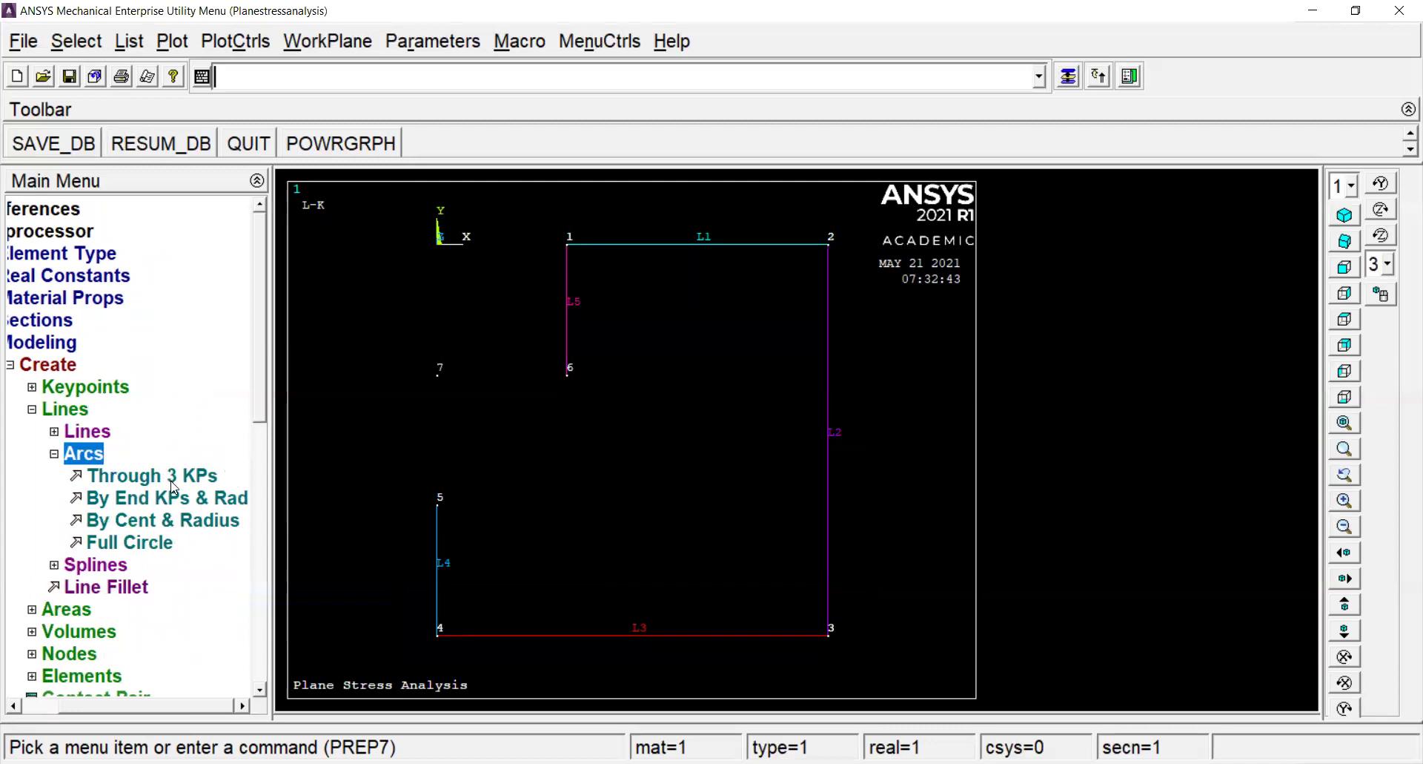
left_click(164, 501)
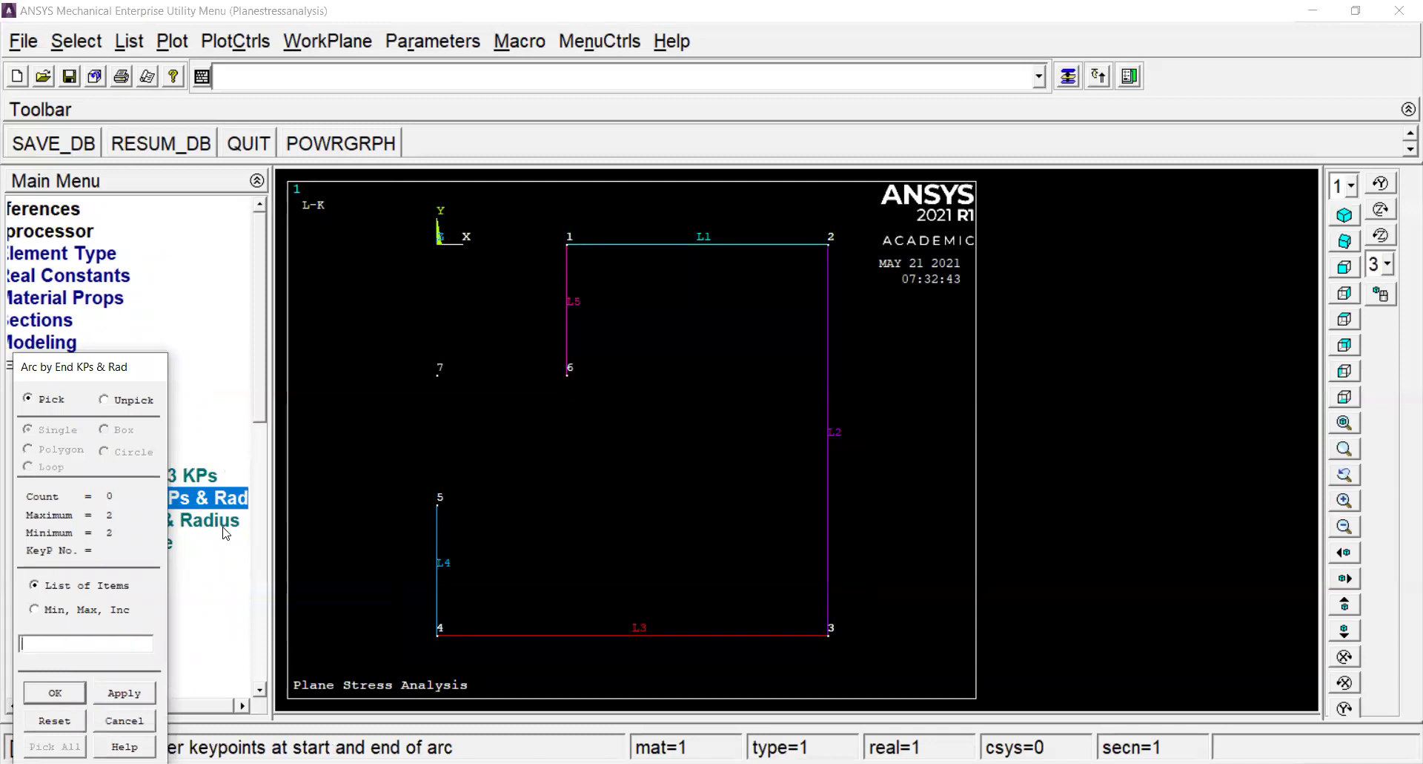
left_click(438, 509)
left_click(566, 376)
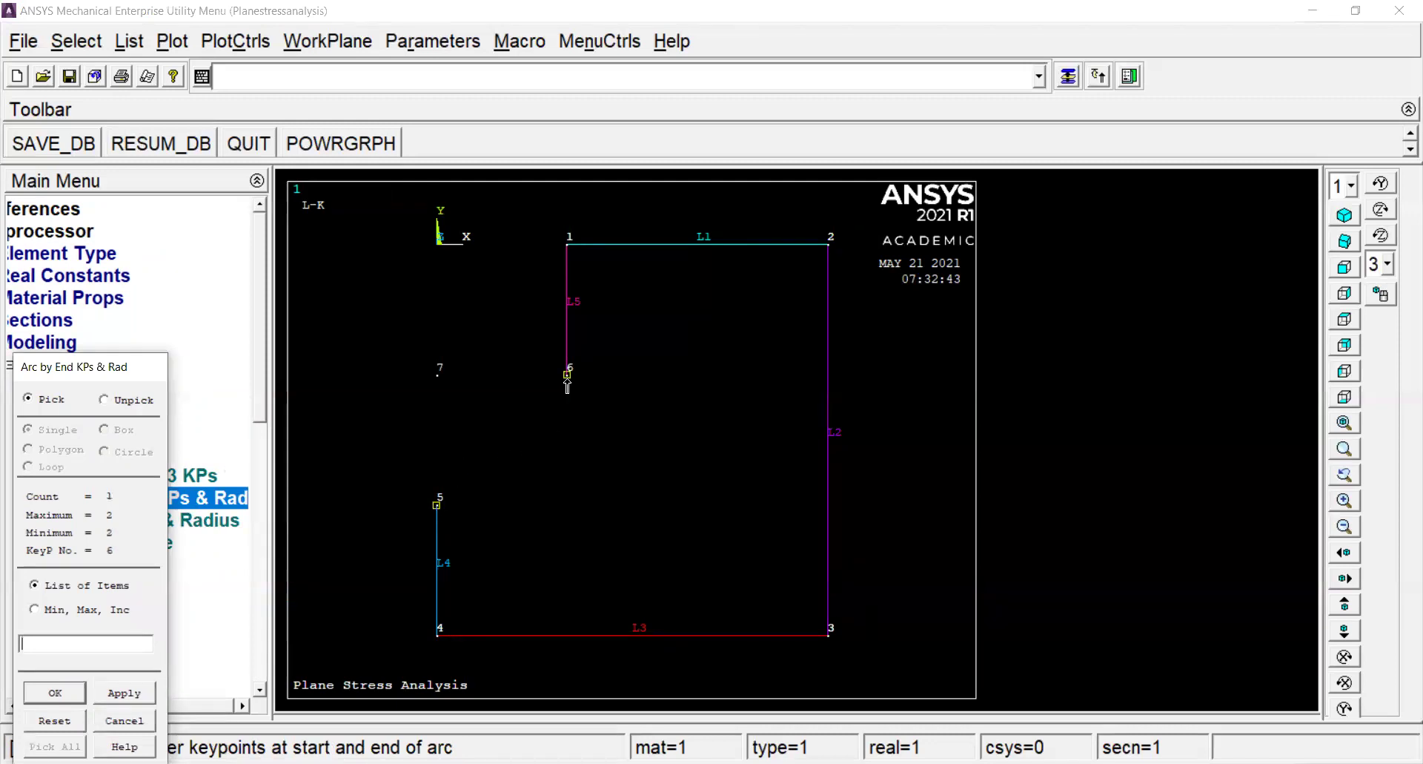
left_click(54, 692)
left_click(437, 374)
left_click(53, 691)
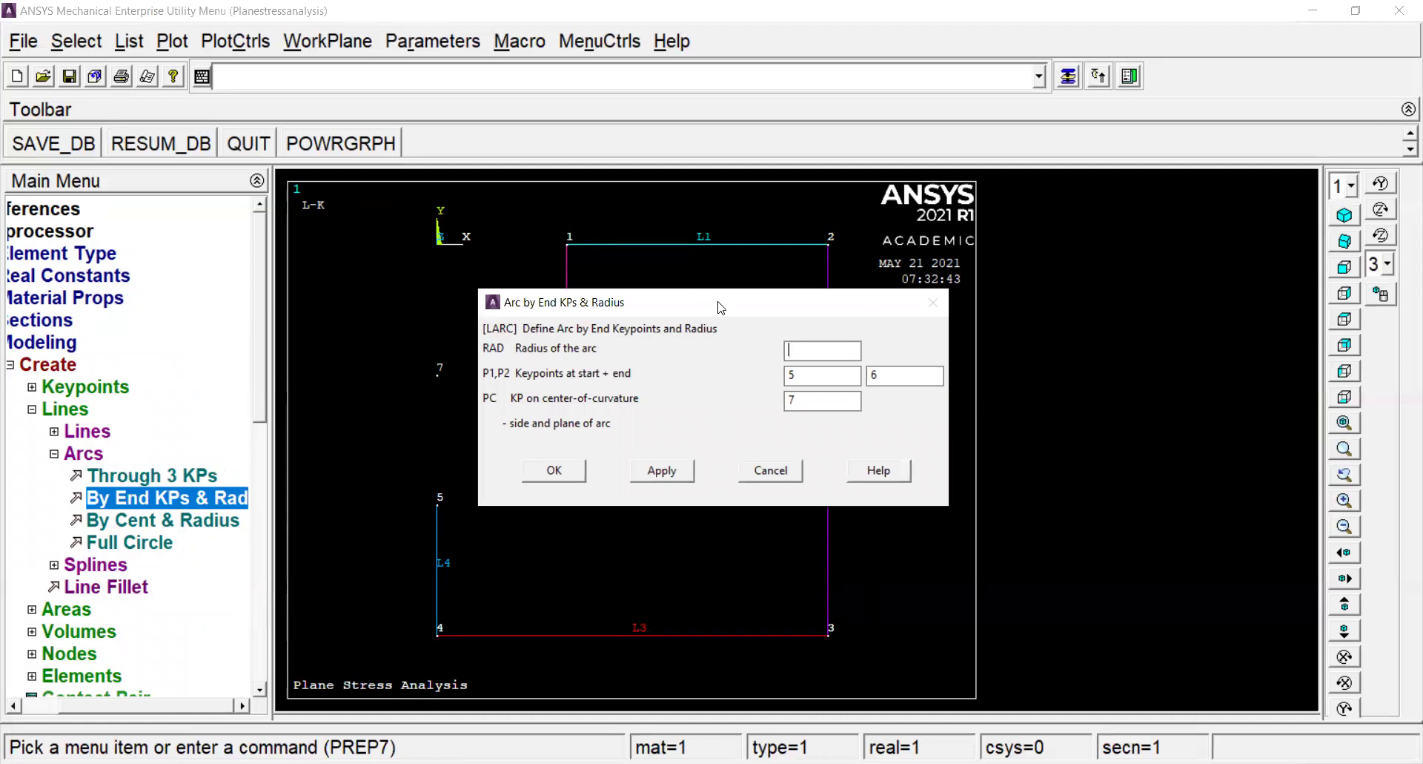
left_click_drag(720, 306, 967, 259)
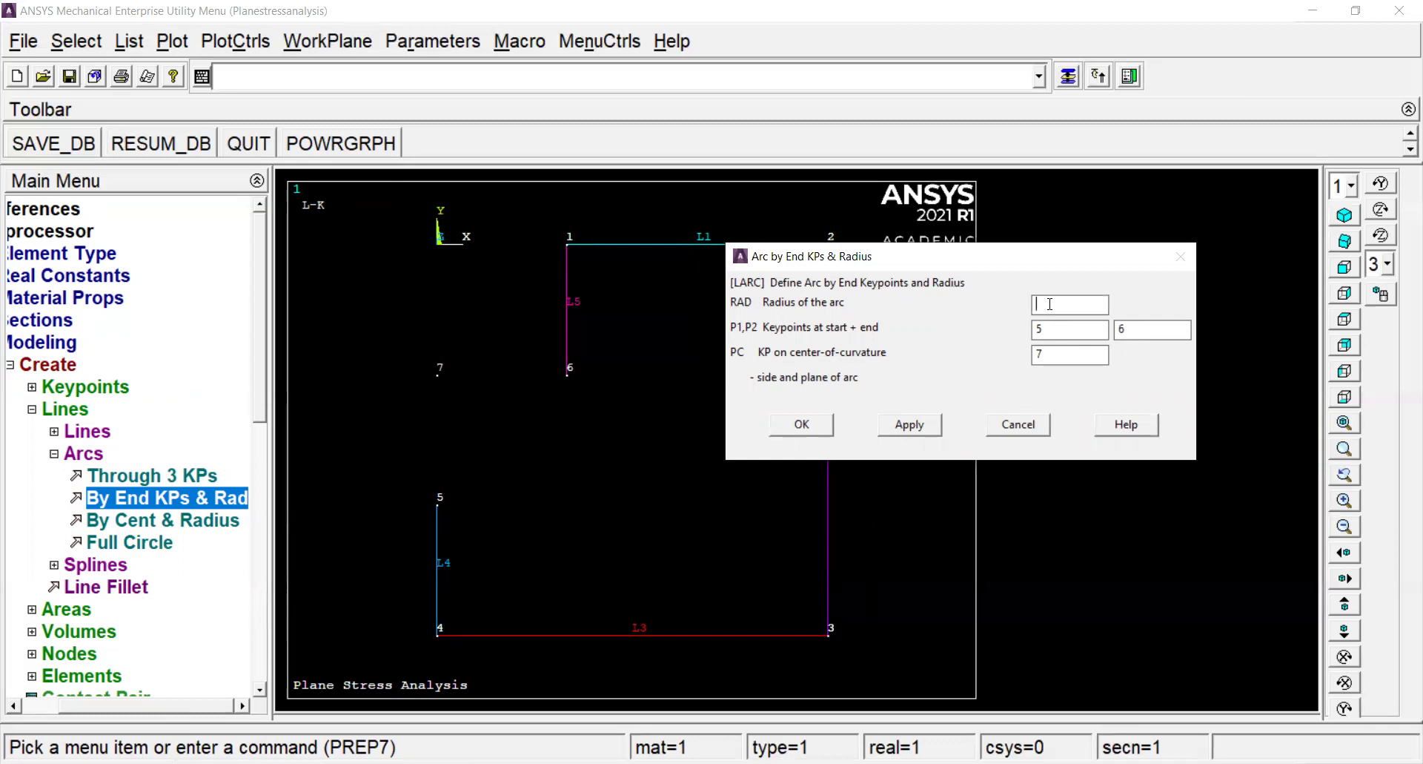
type("0.02")
left_click(802, 425)
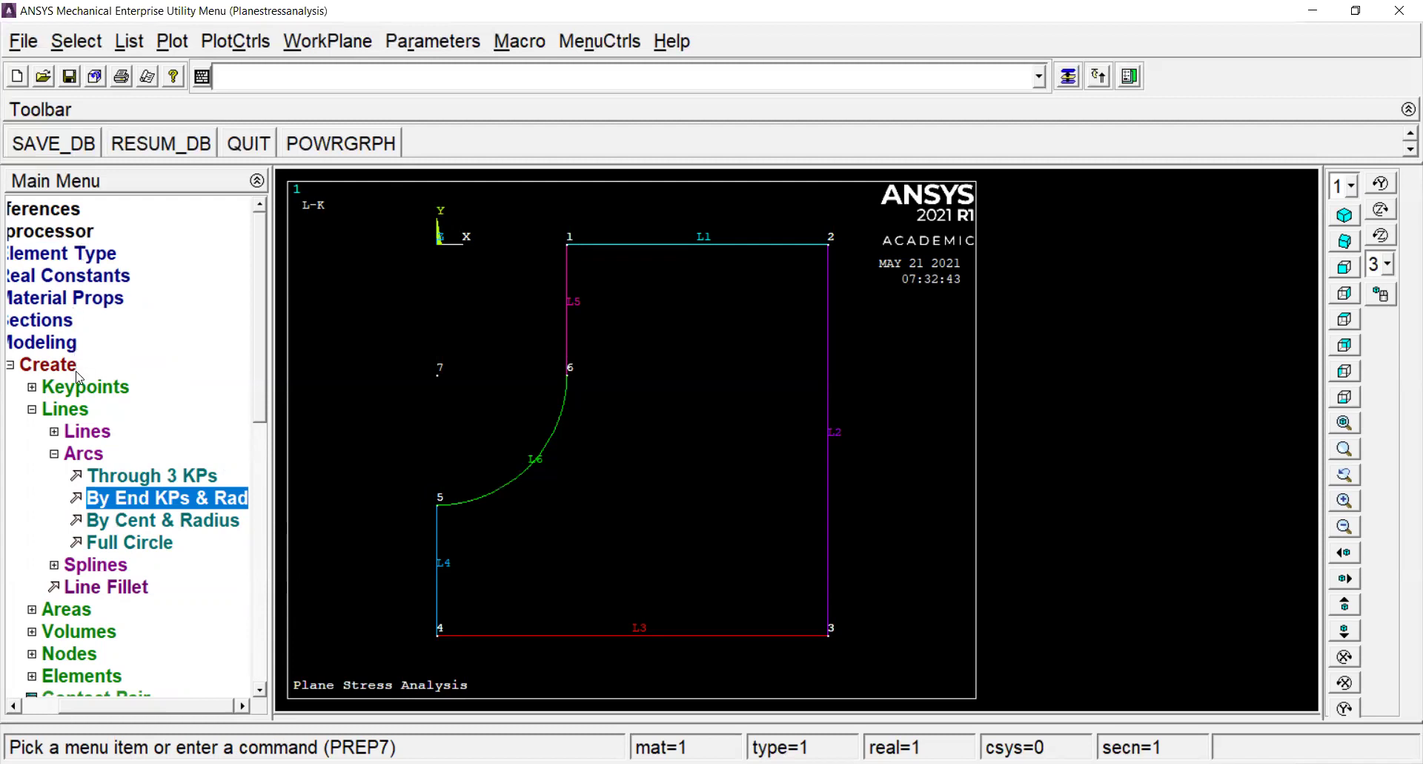
Create an arbitrary area by lines from the six boundary lines L4, L6, L5, L1, L2 and L3.
left_click(78, 411)
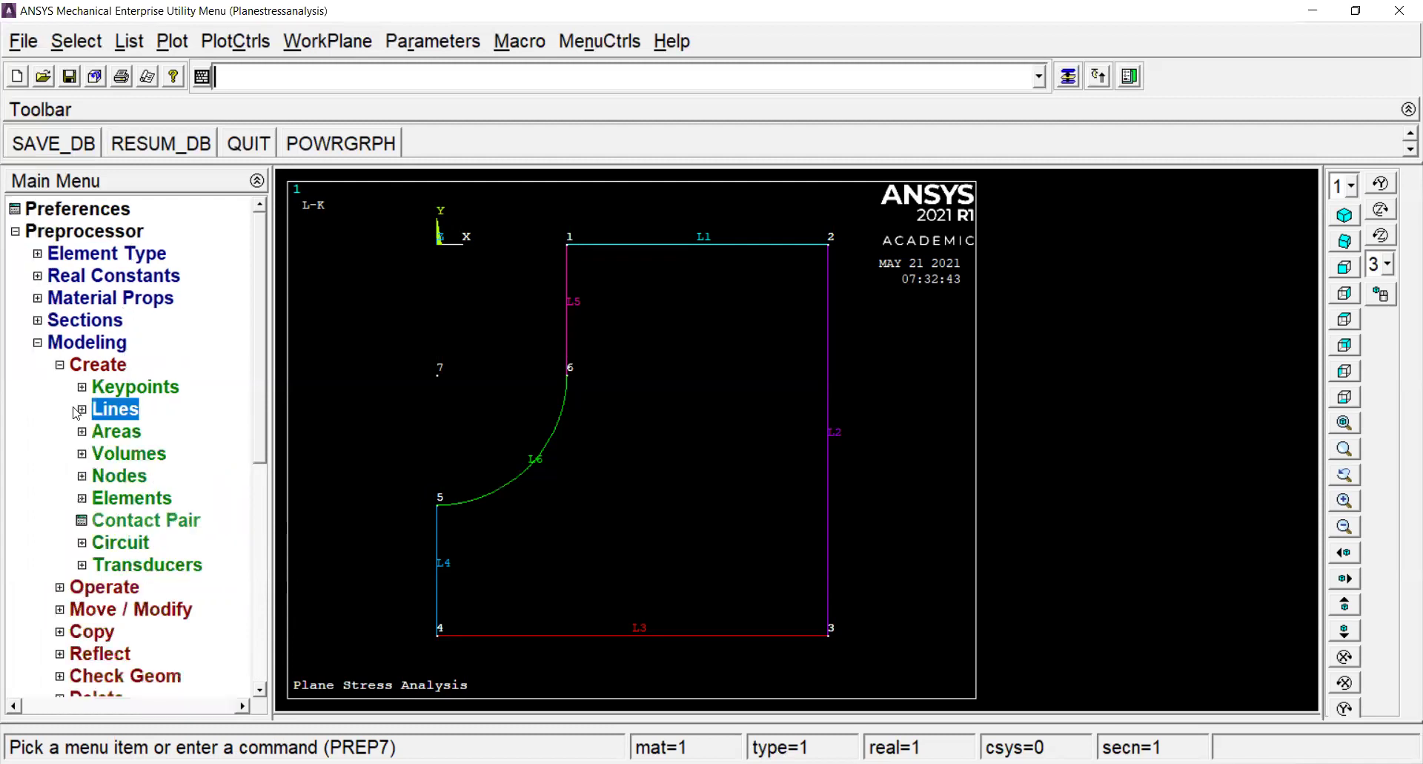
left_click(118, 433)
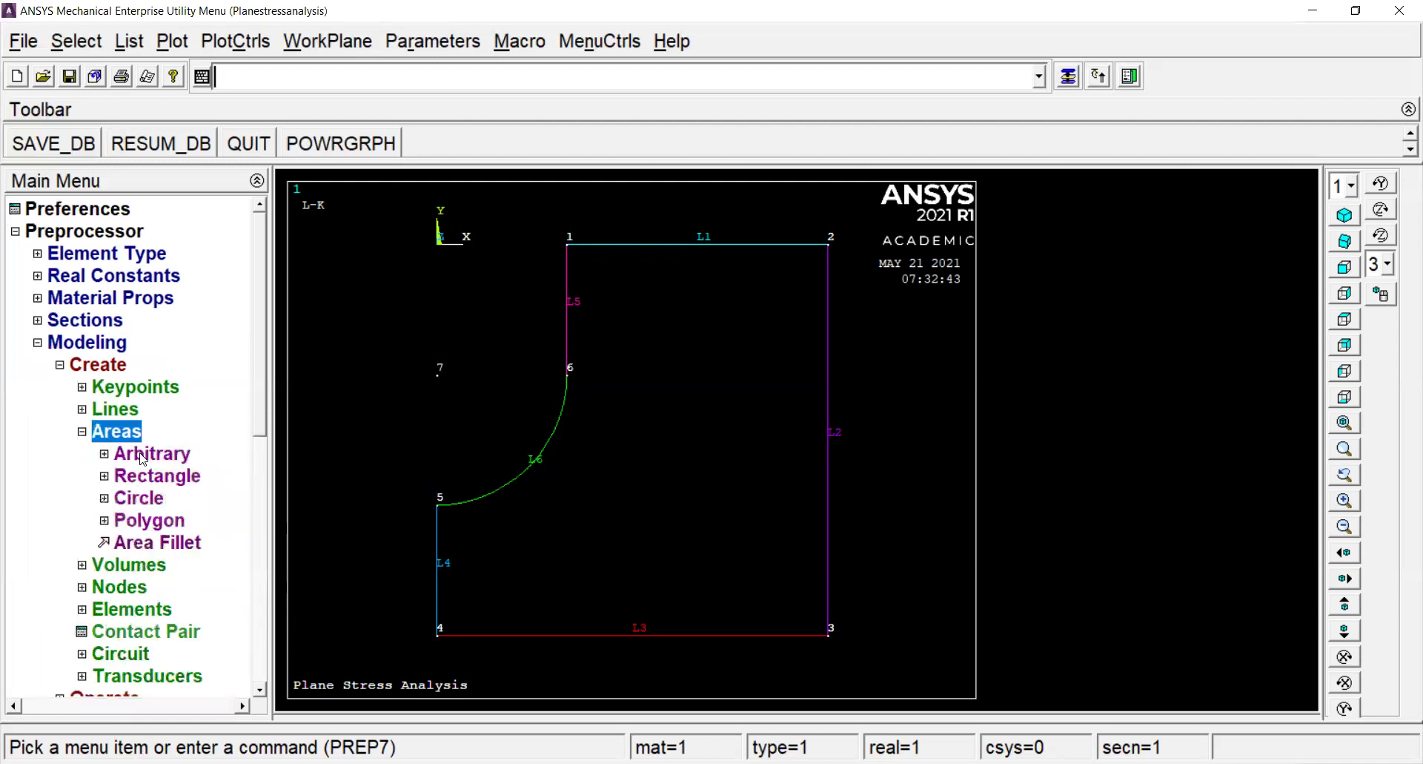
left_click(144, 454)
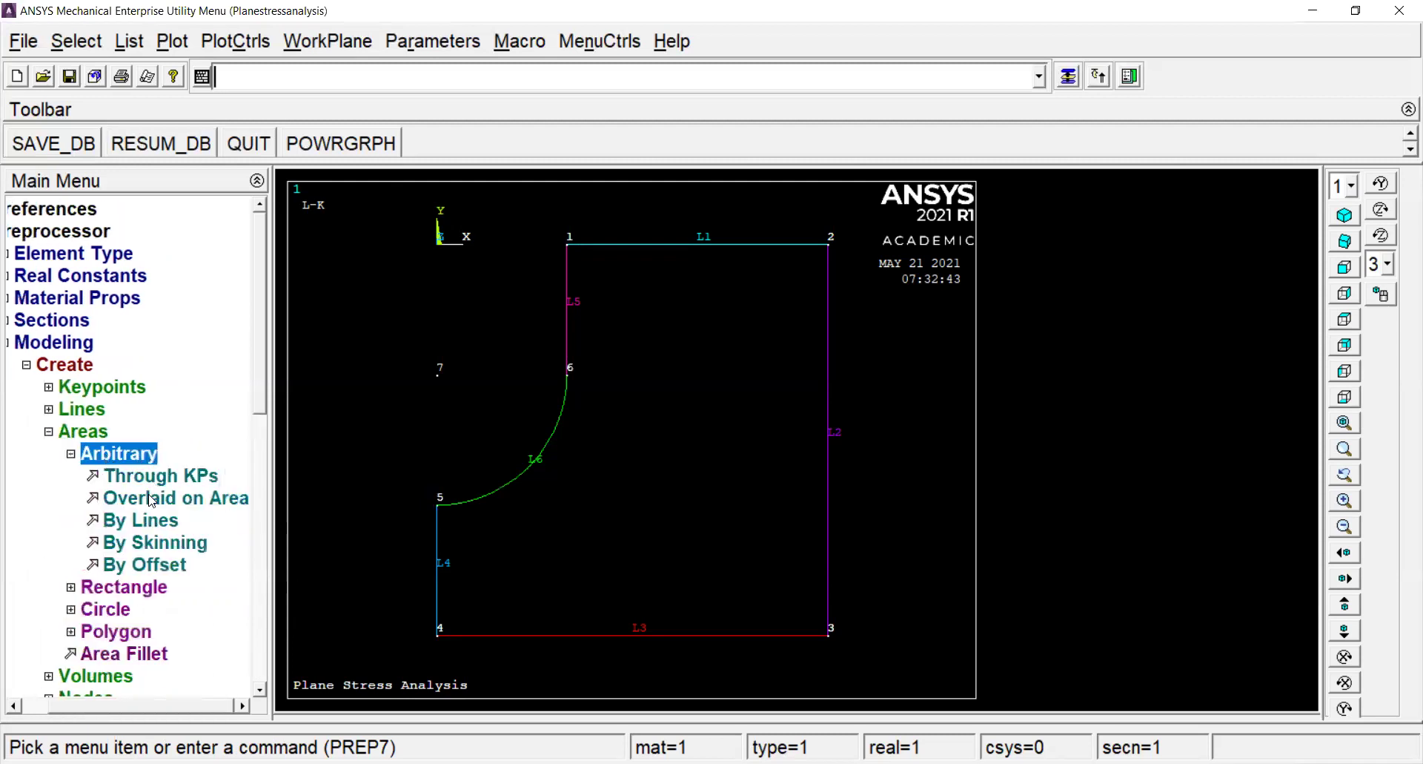
left_click(130, 521)
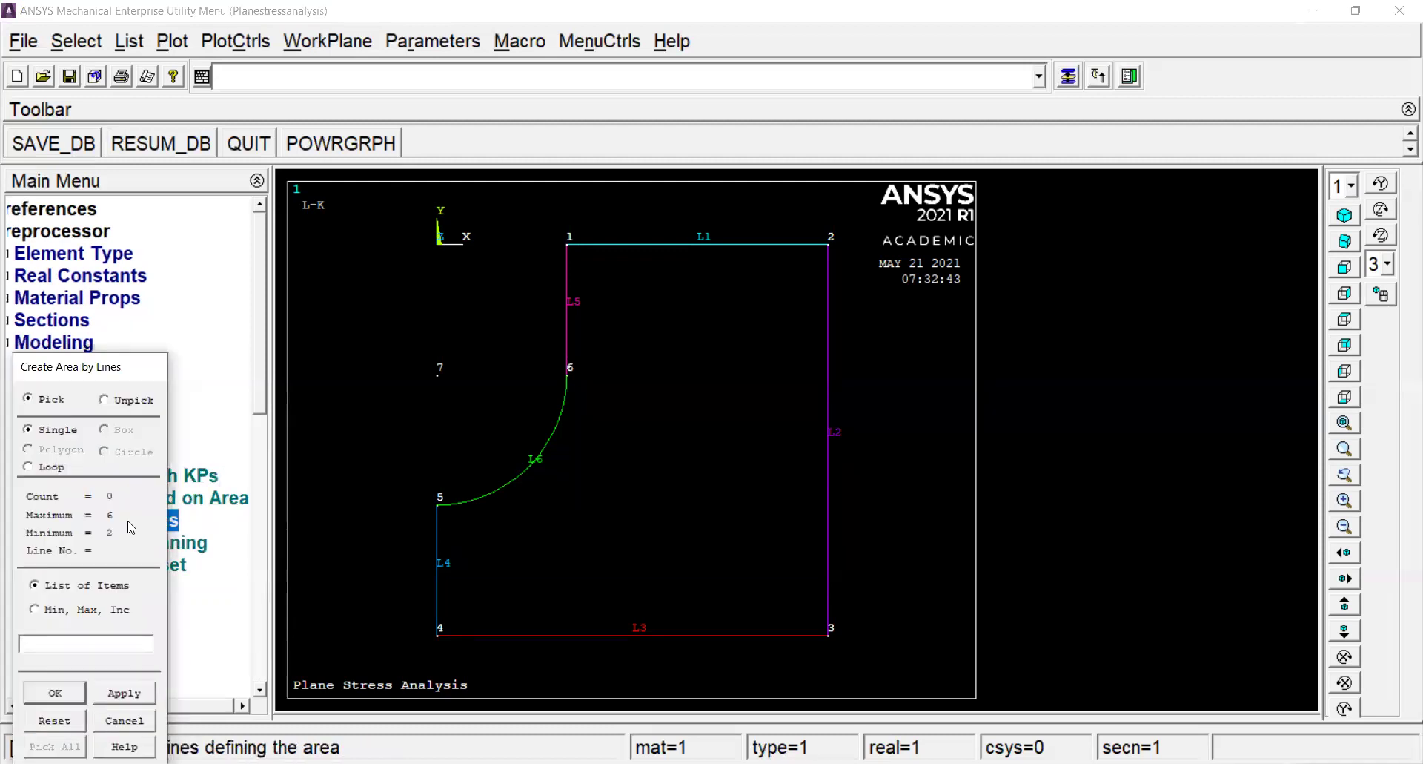
left_click(441, 554)
left_click(519, 447)
left_click(568, 310)
left_click(625, 246)
left_click(829, 383)
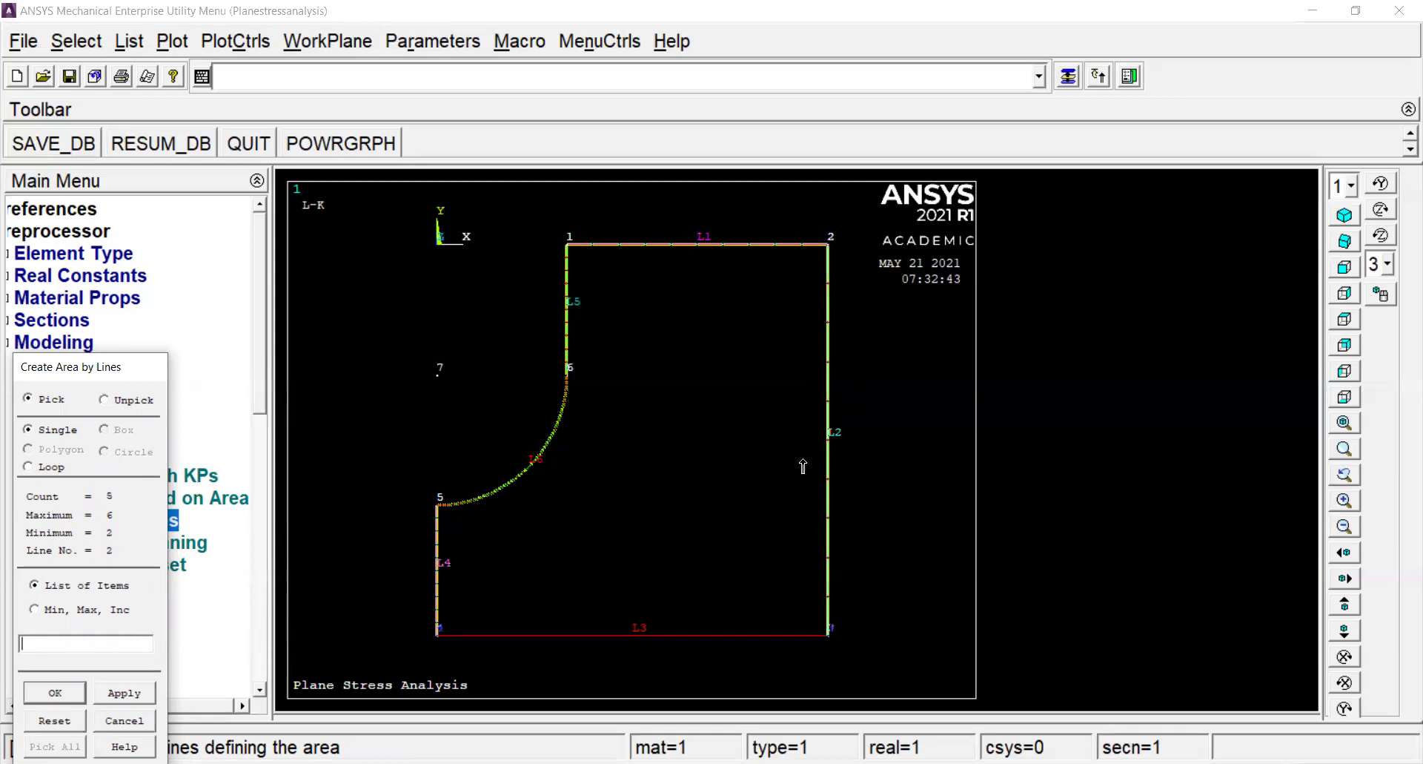
left_click(714, 635)
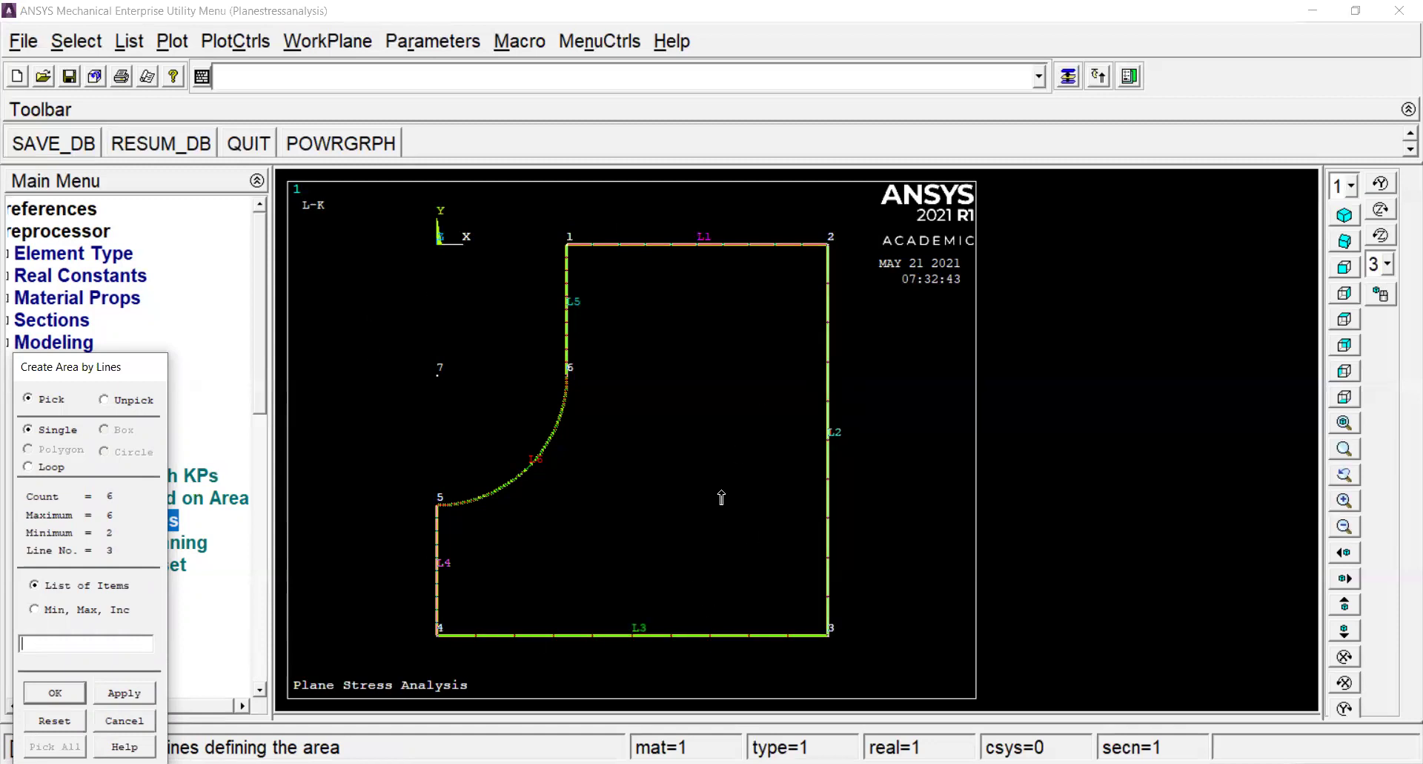
left_click(53, 697)
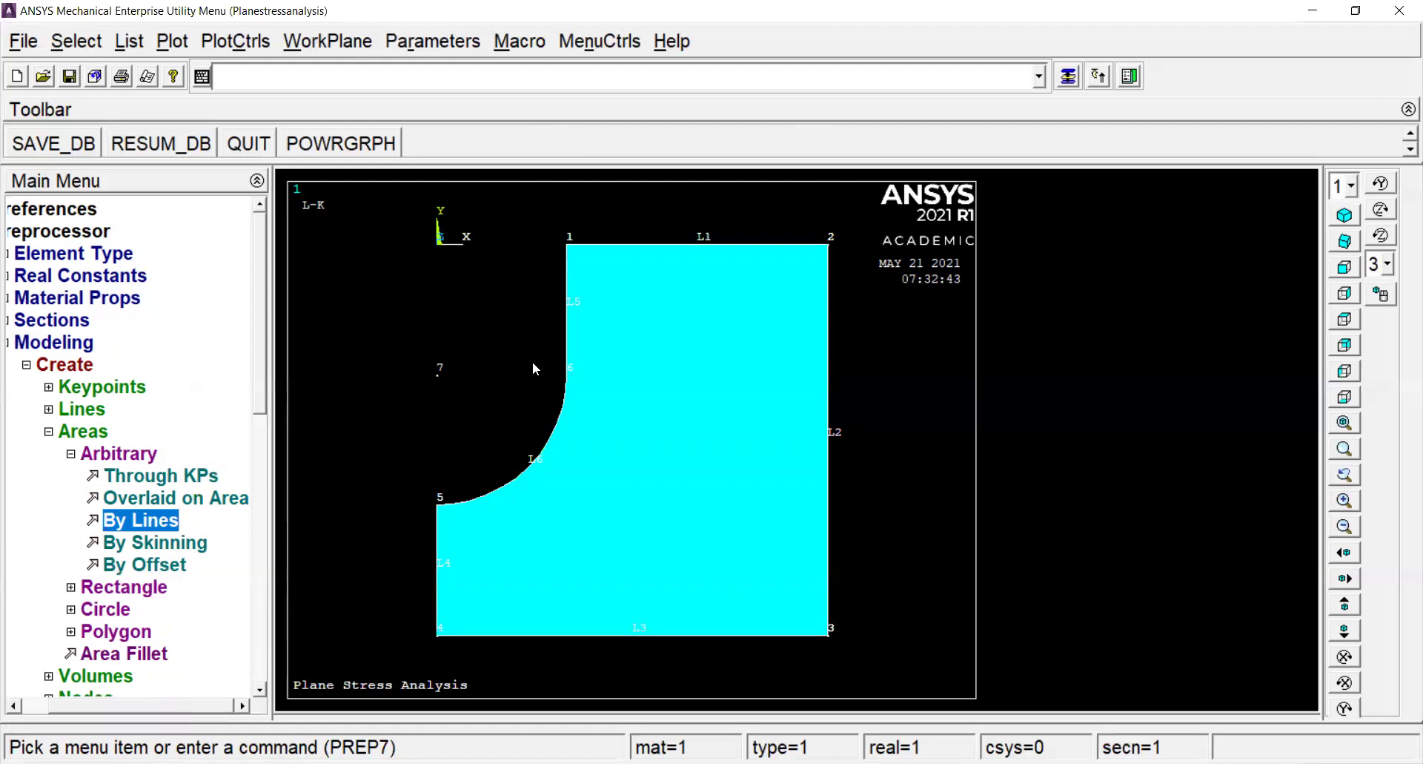
Use the MeshTool to set an element edge length of 0.002 on the plate area.
left_click(74, 343)
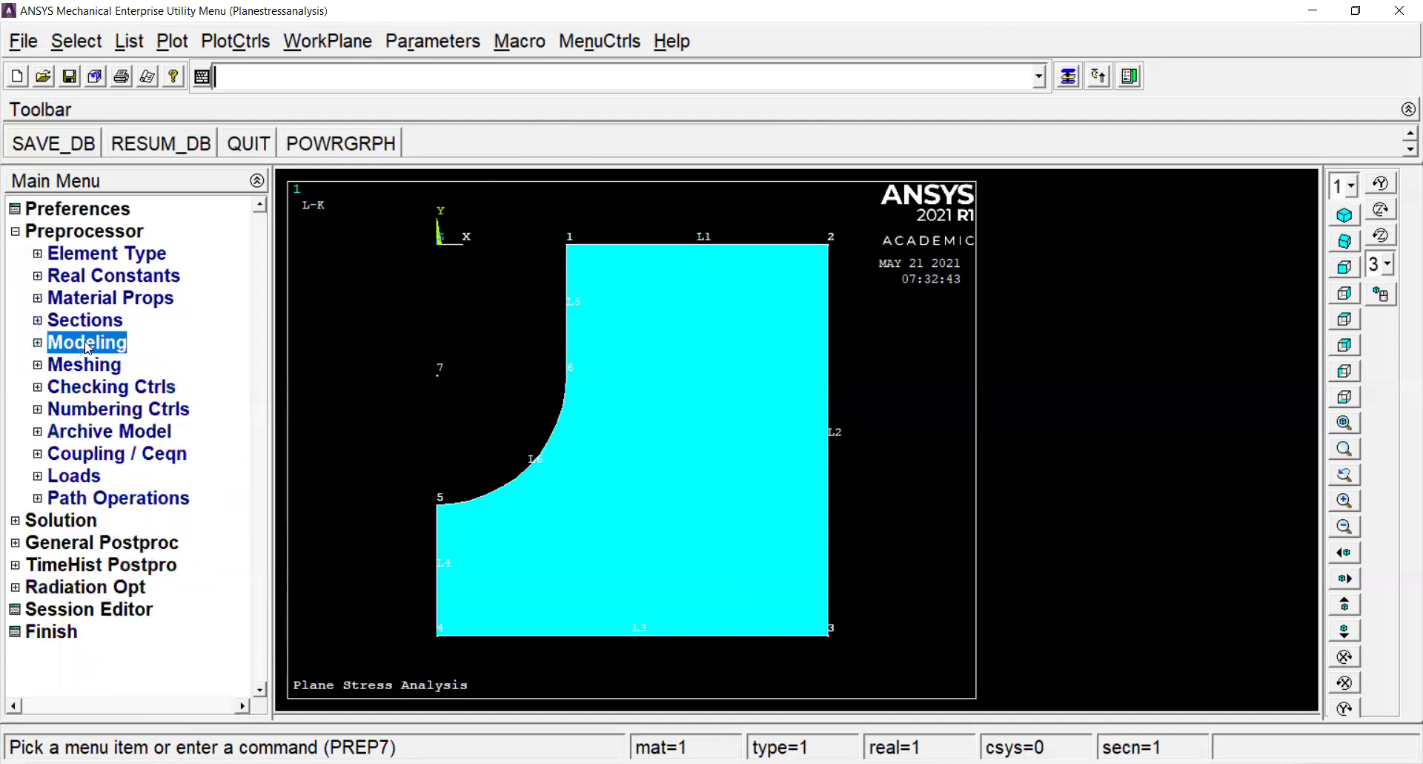
left_click(75, 364)
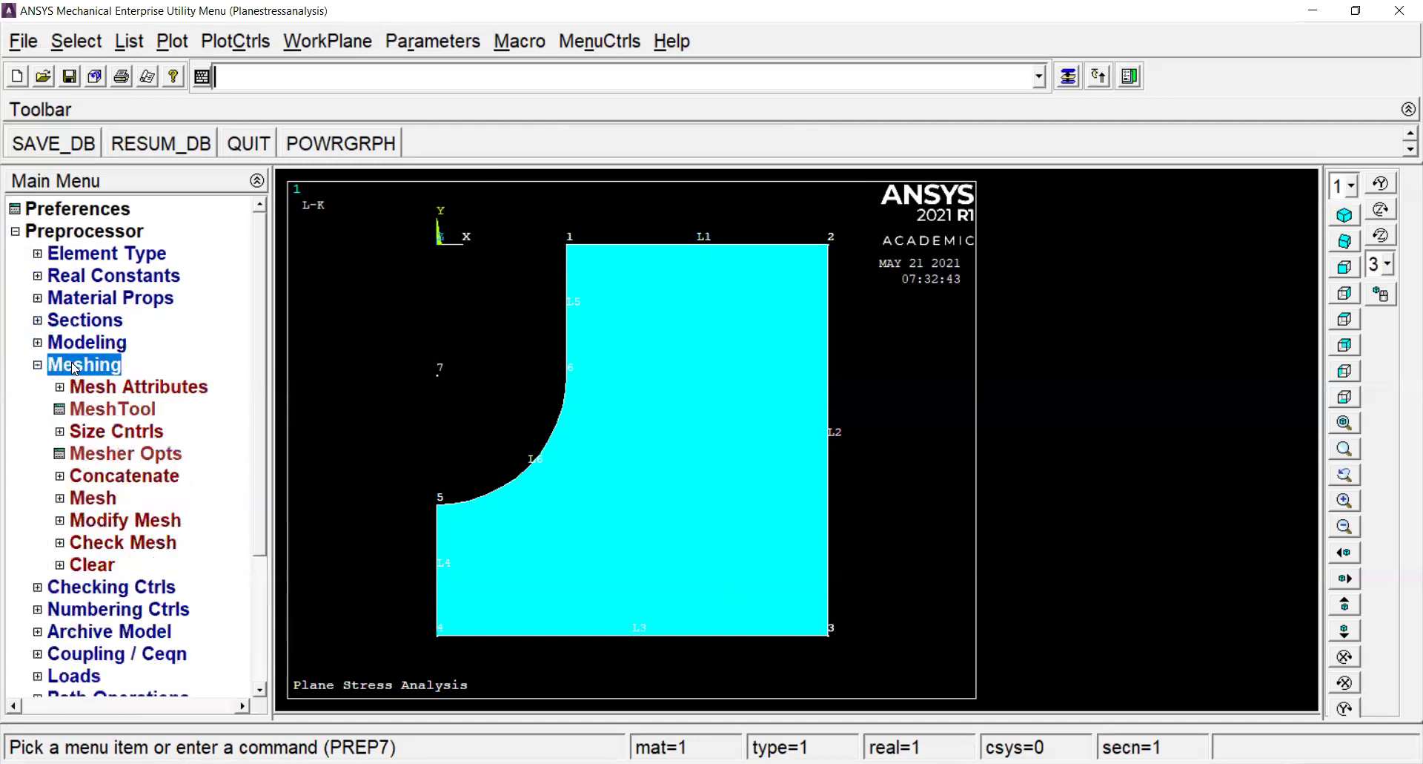
left_click(112, 408)
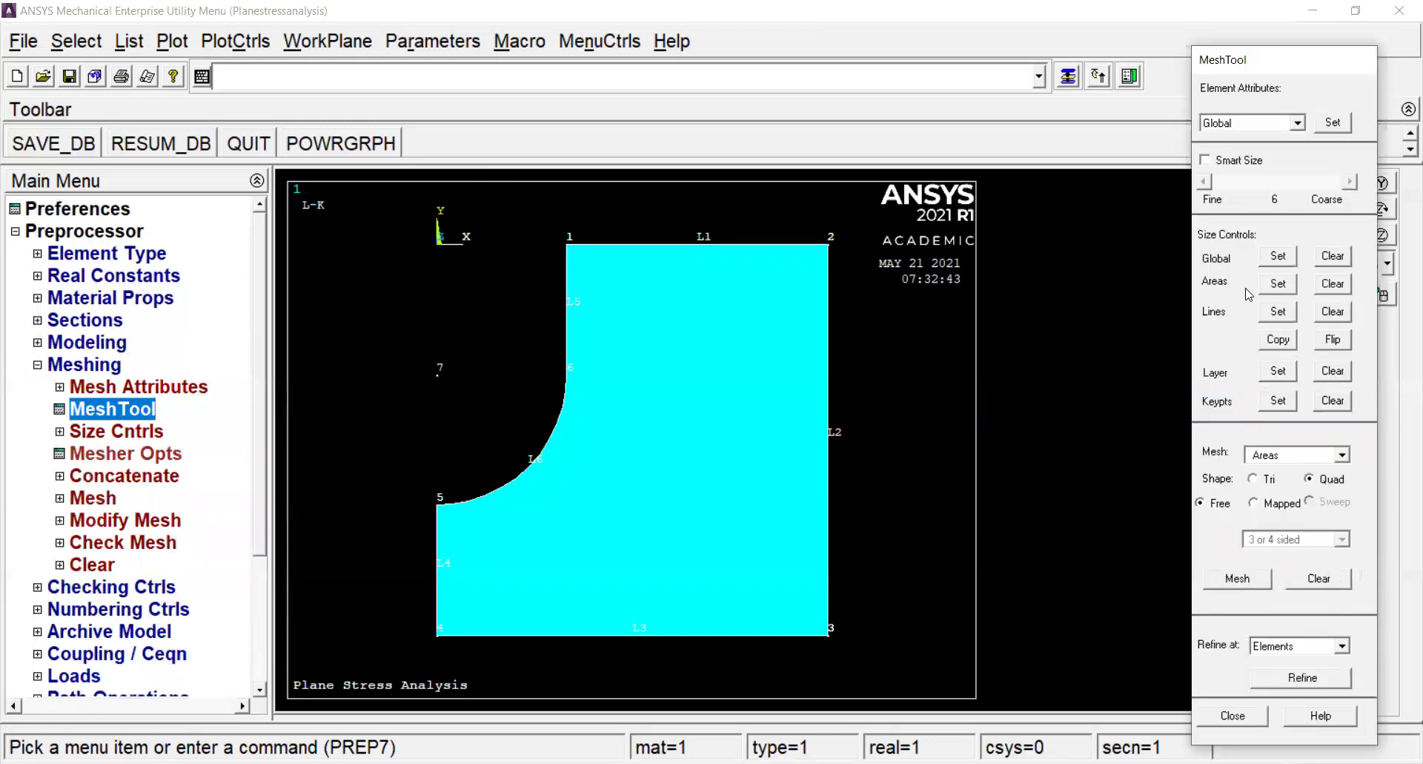
left_click(1285, 286)
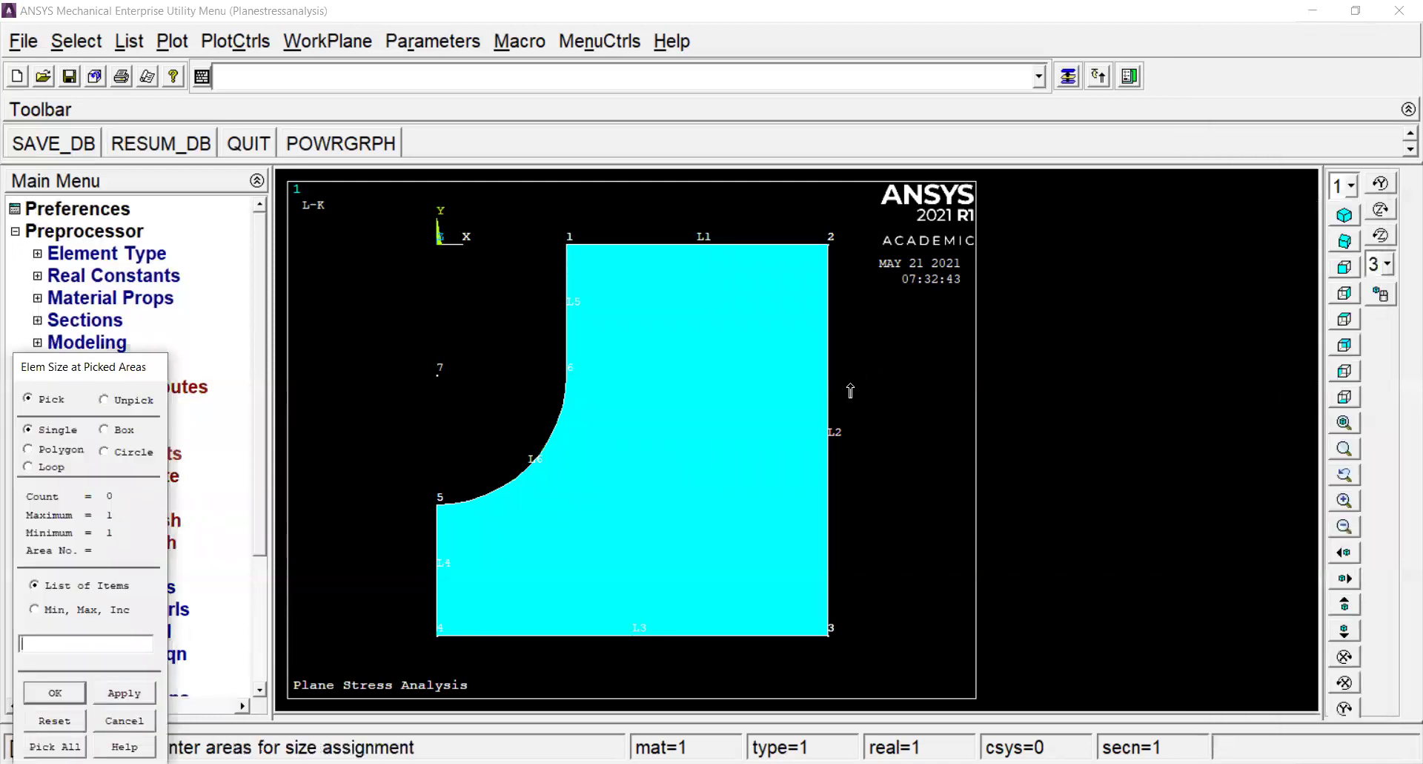
left_click(732, 402)
left_click(54, 692)
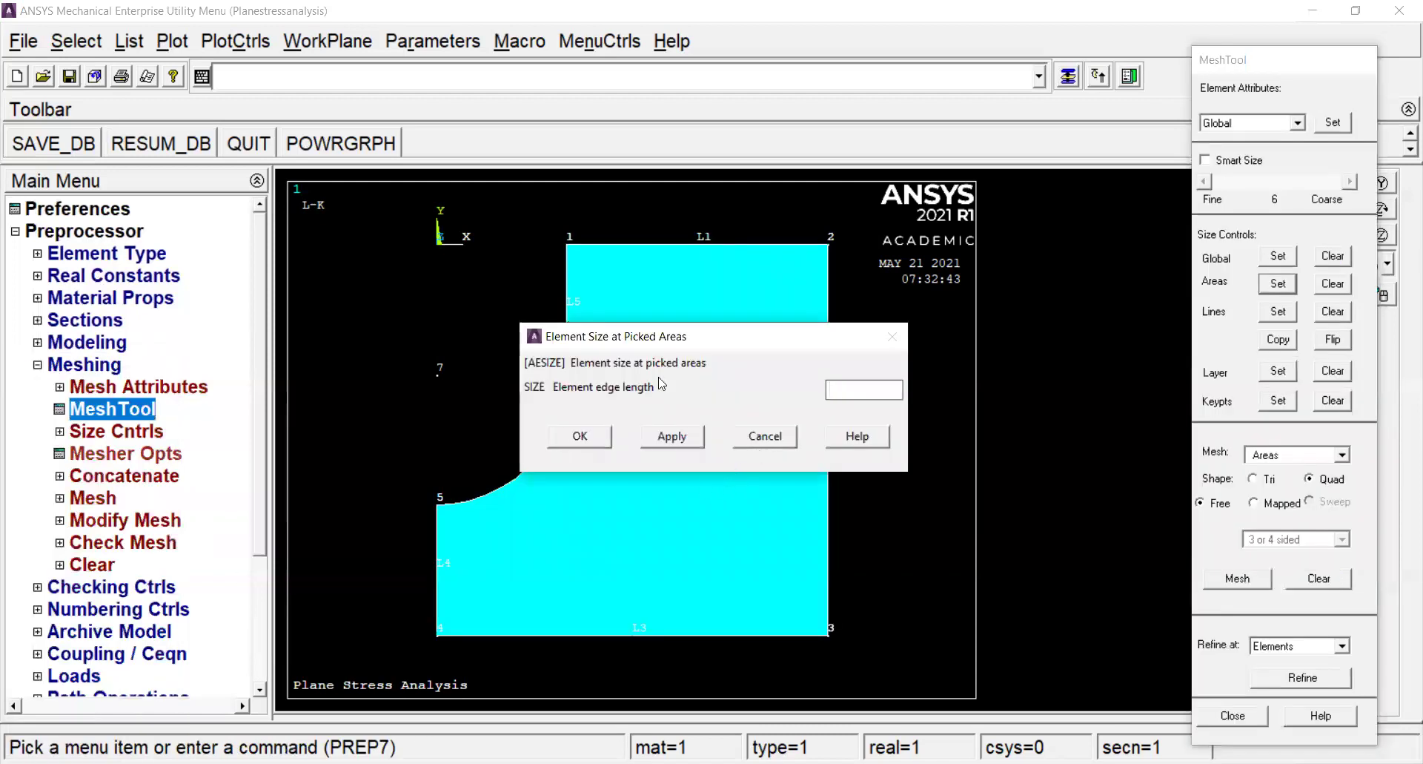
left_click_drag(689, 340, 736, 288)
type("0.002")
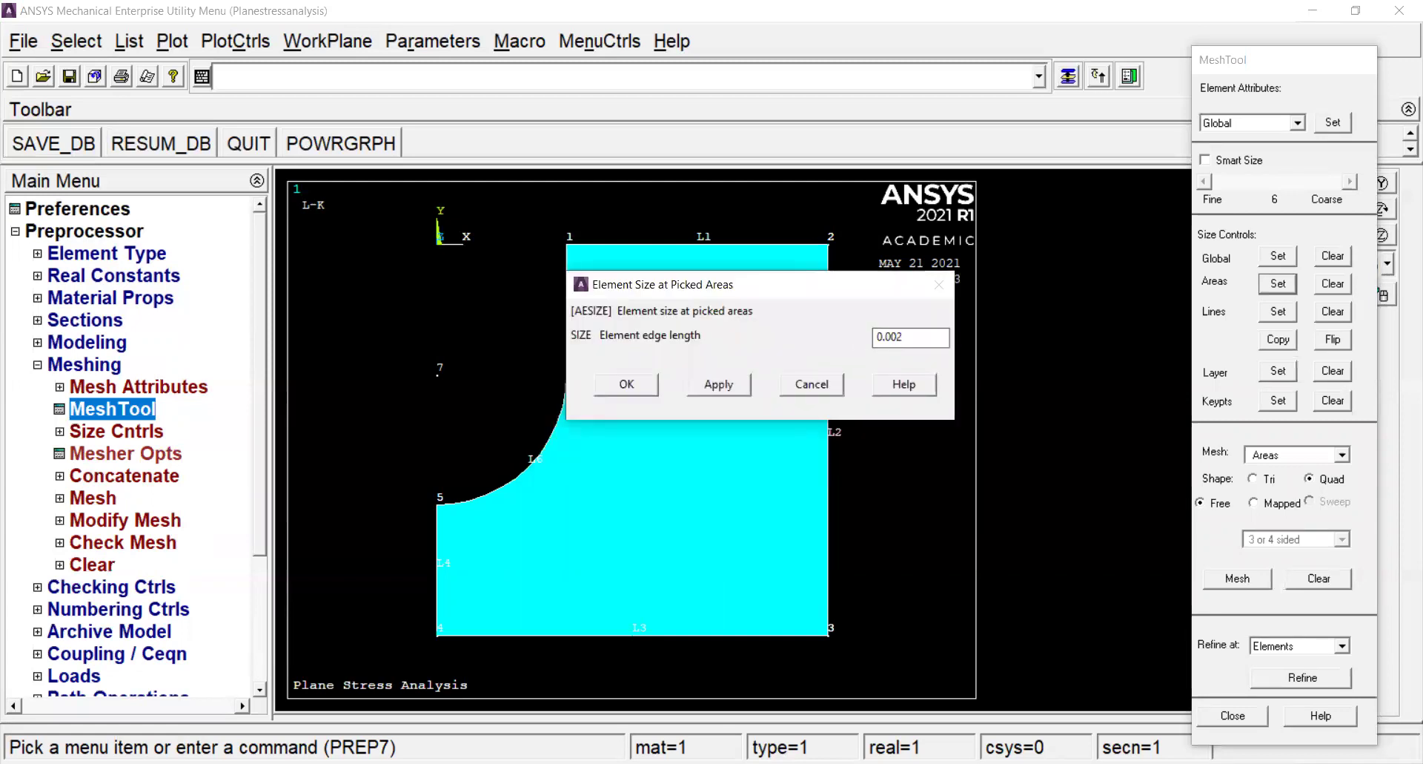
left_click(627, 384)
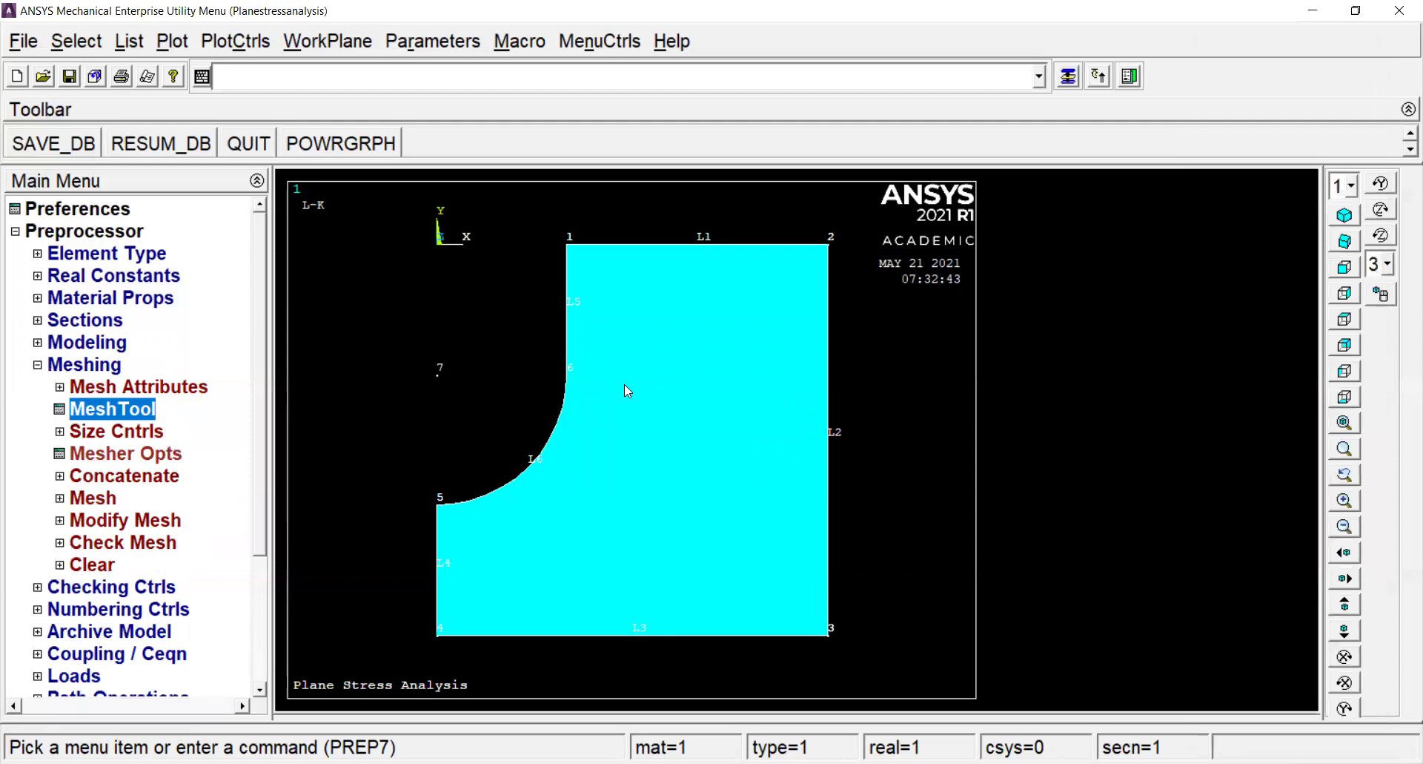
Mesh the plate area with free quadrilateral elements using the MeshTool and dismiss the warning.
left_click(134, 415)
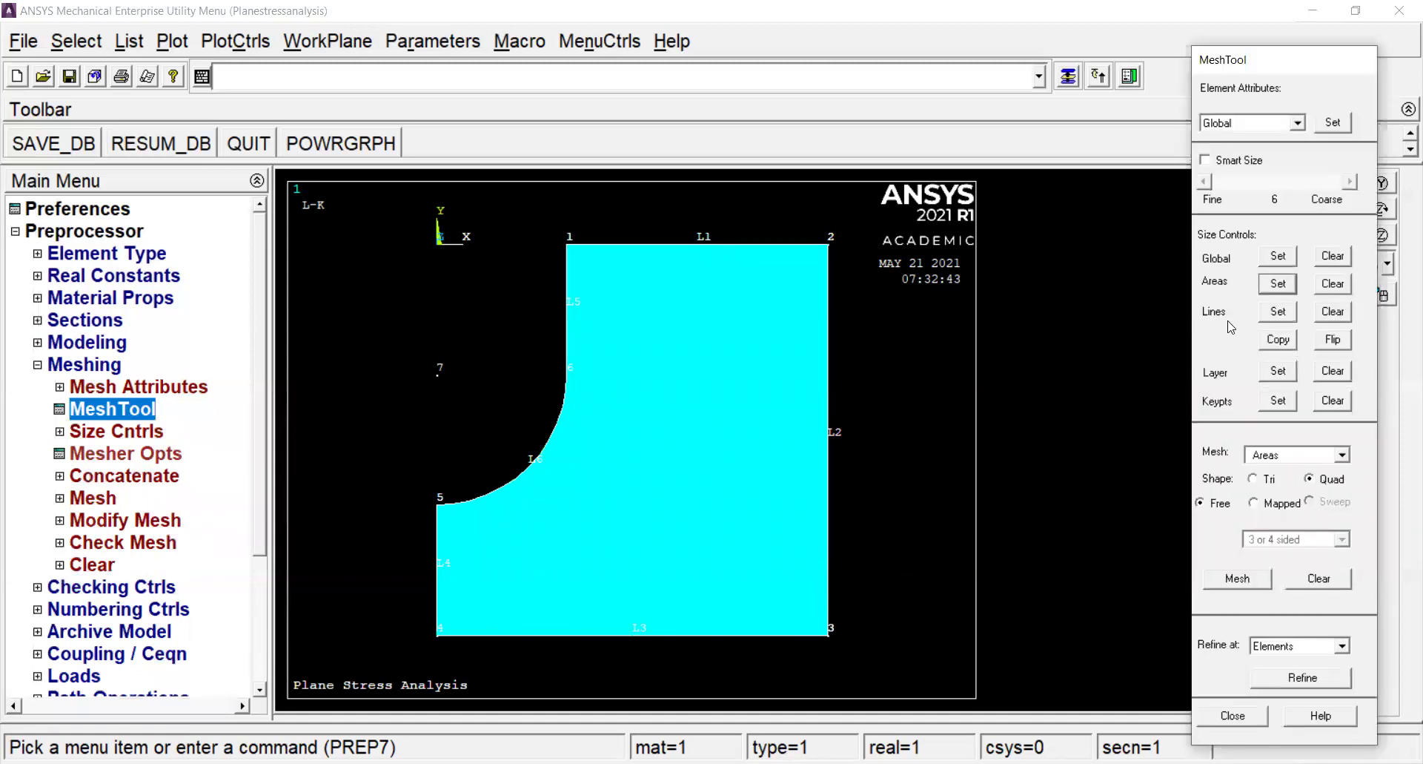
left_click(1236, 579)
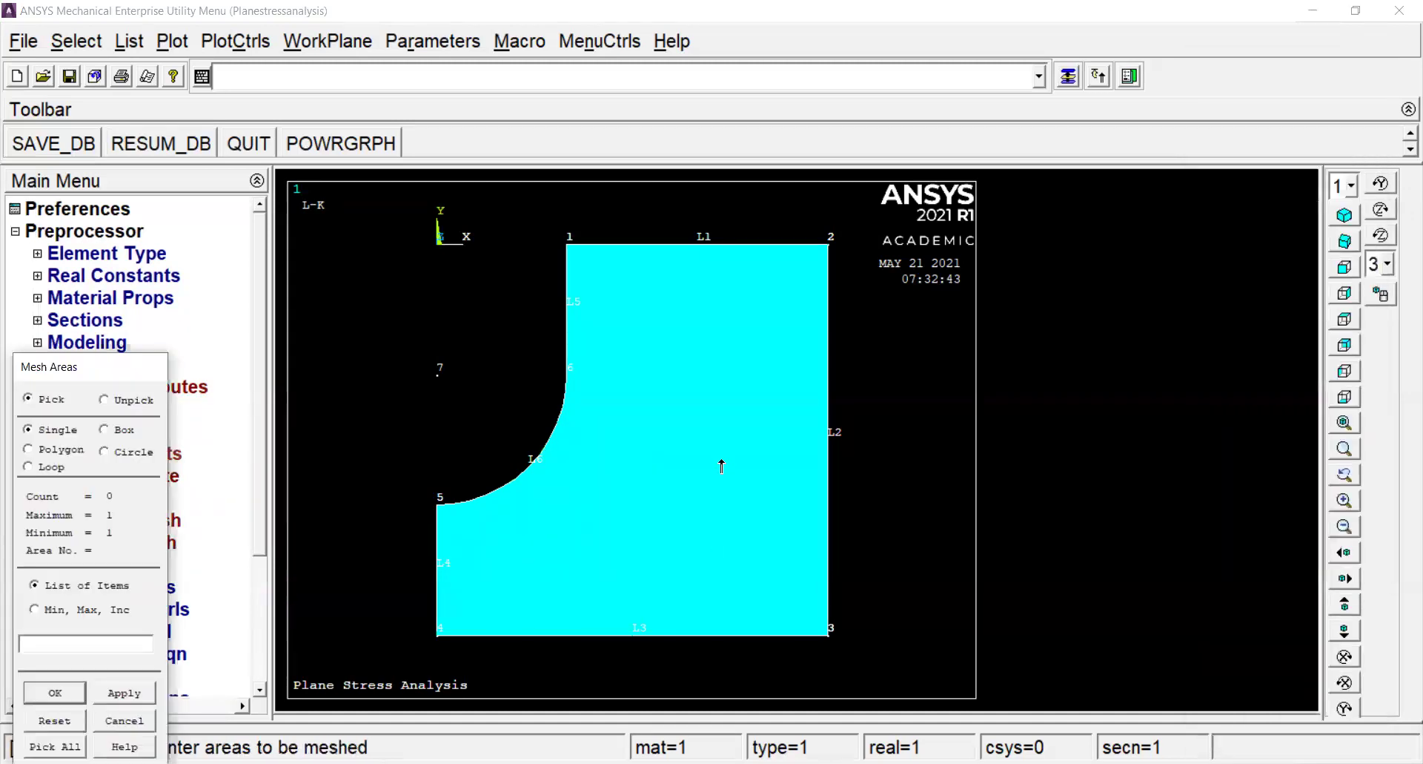
left_click(719, 463)
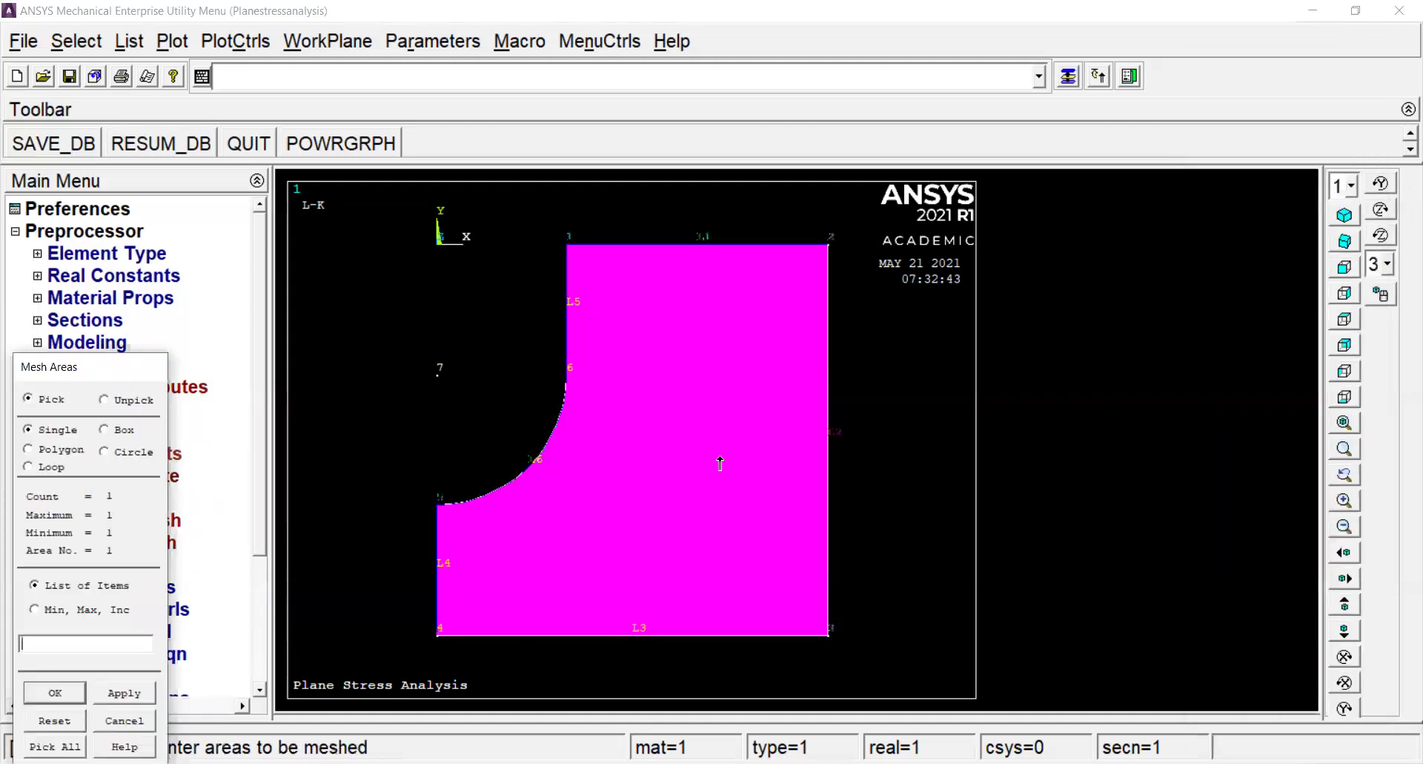
left_click(51, 693)
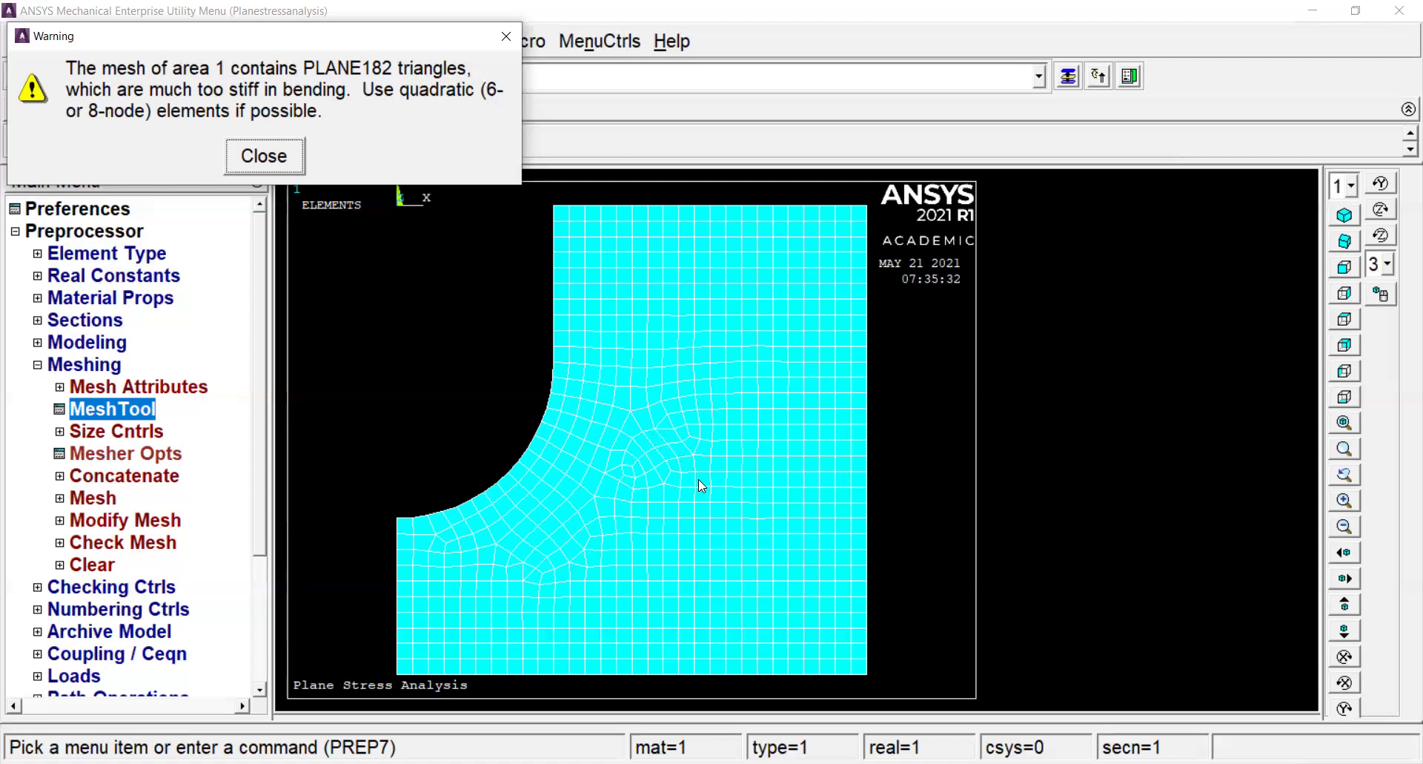
left_click(290, 165)
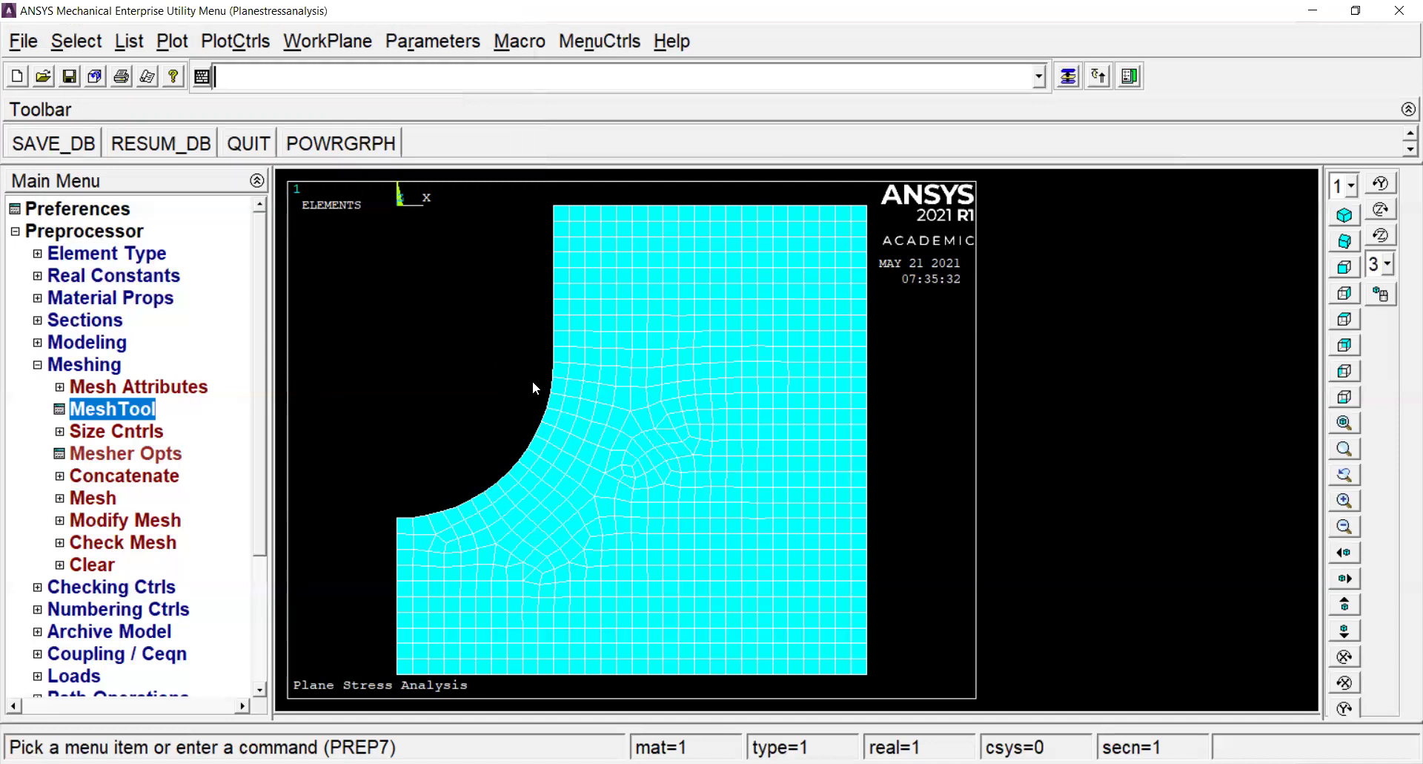
Start applying a structural pressure load on lines from the preprocessor's load definitions.
left_click(94, 368)
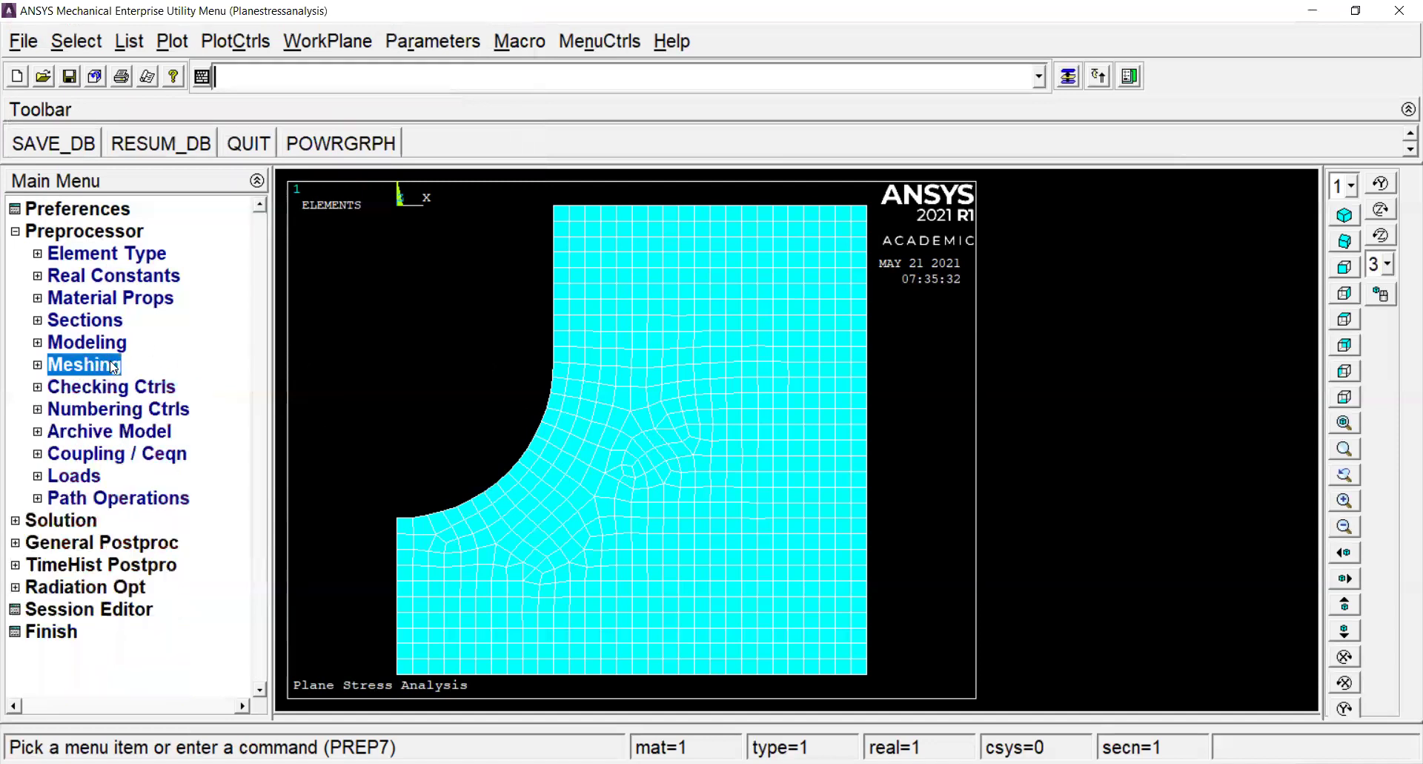
left_click(83, 475)
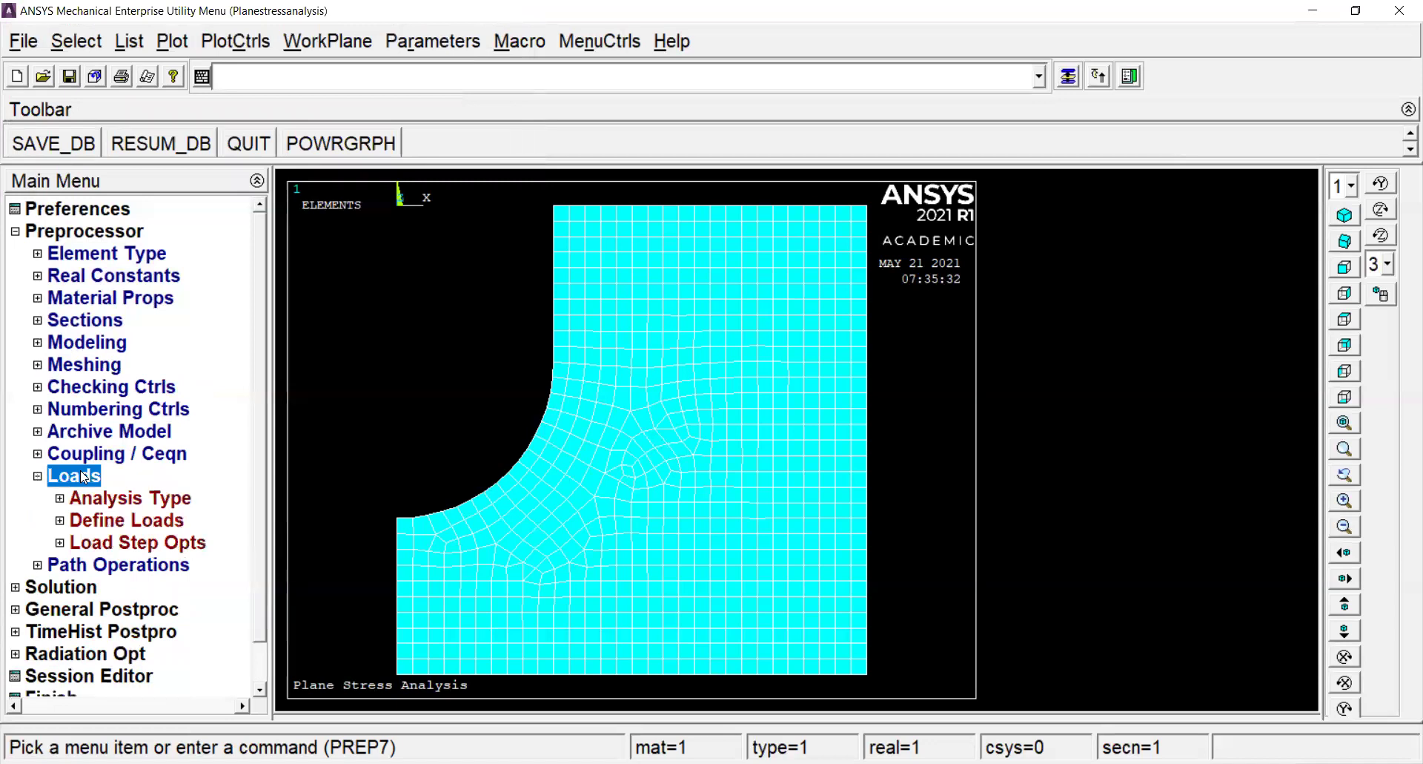
left_click(135, 520)
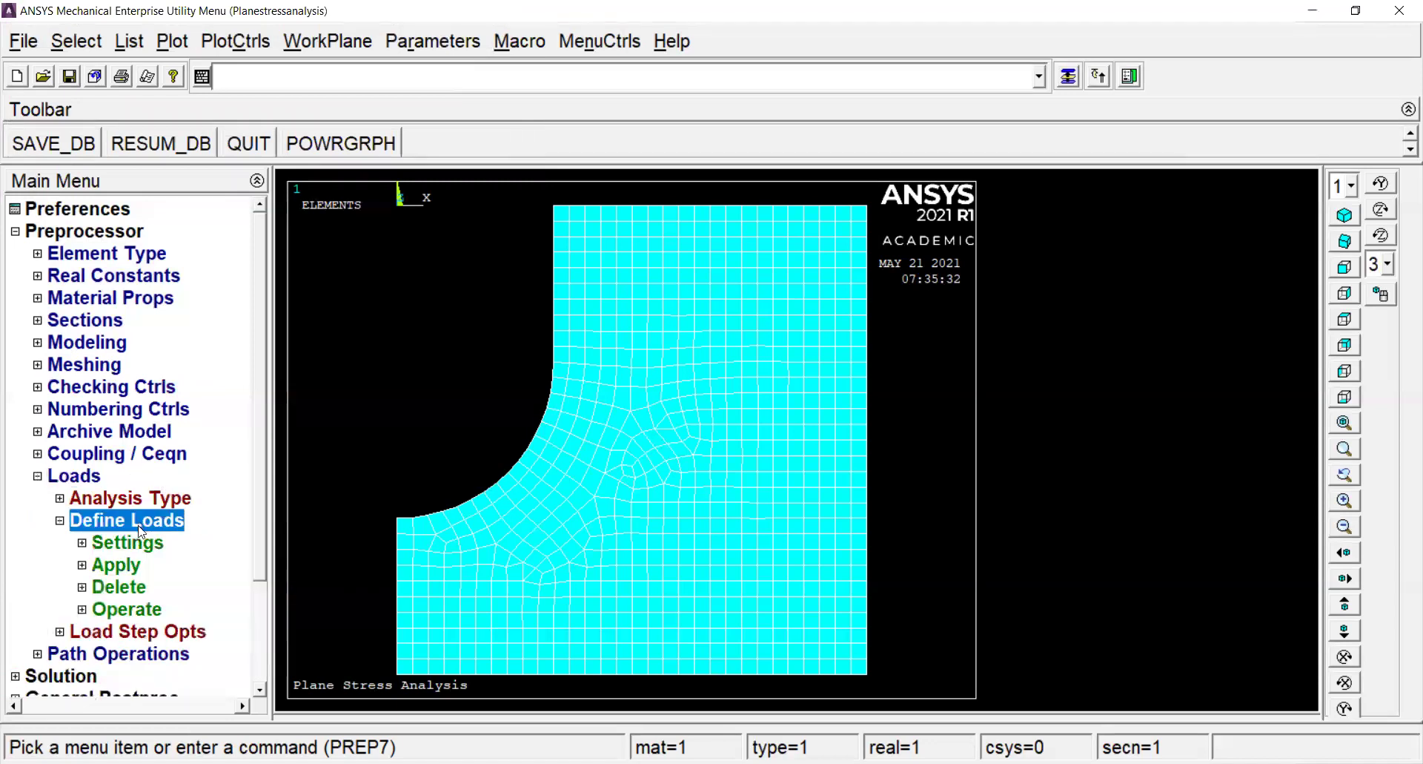
left_click(131, 566)
left_click(162, 590)
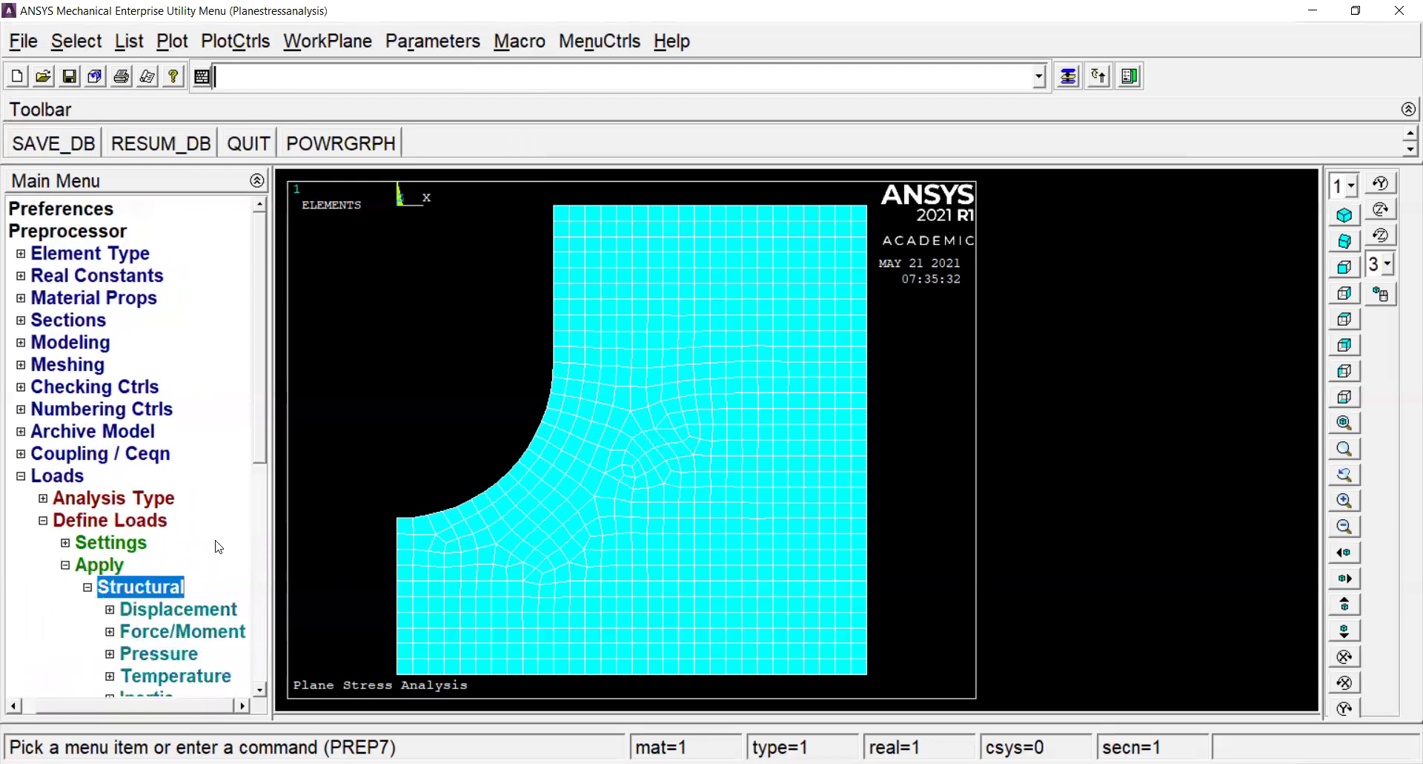
left_click_drag(261, 427, 256, 520)
left_click(172, 481)
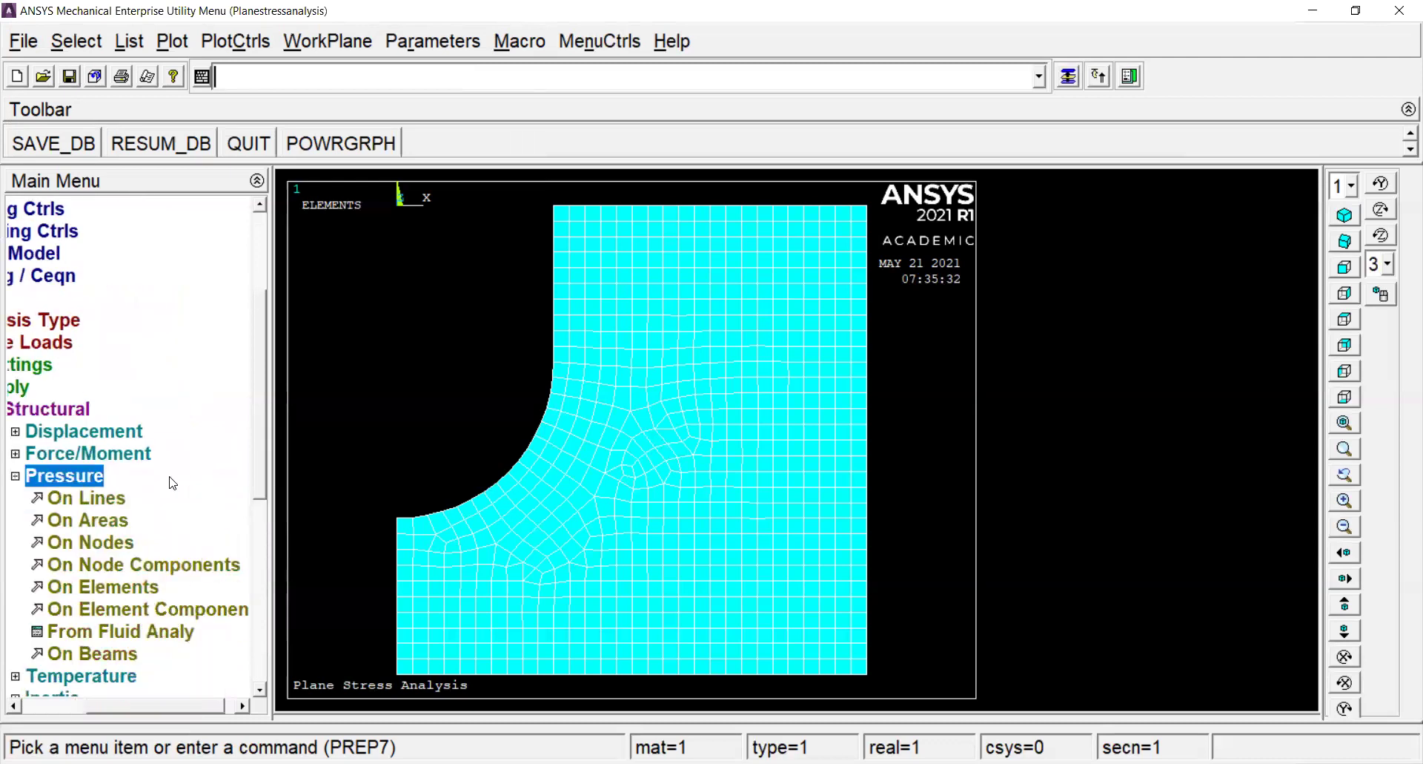
left_click(108, 504)
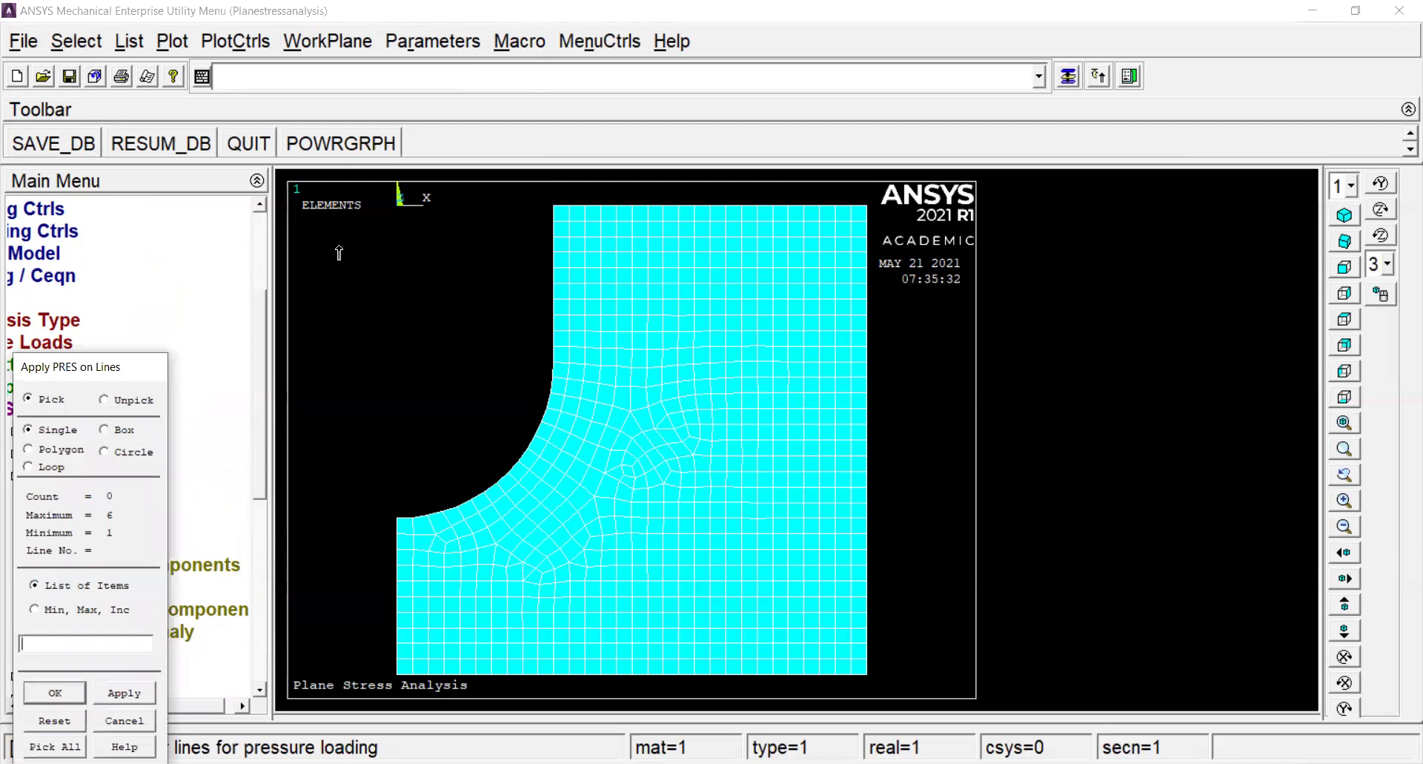
Check the plot numbering controls without changing them and display all model entities together with Multi-Plots.
left_click(238, 42)
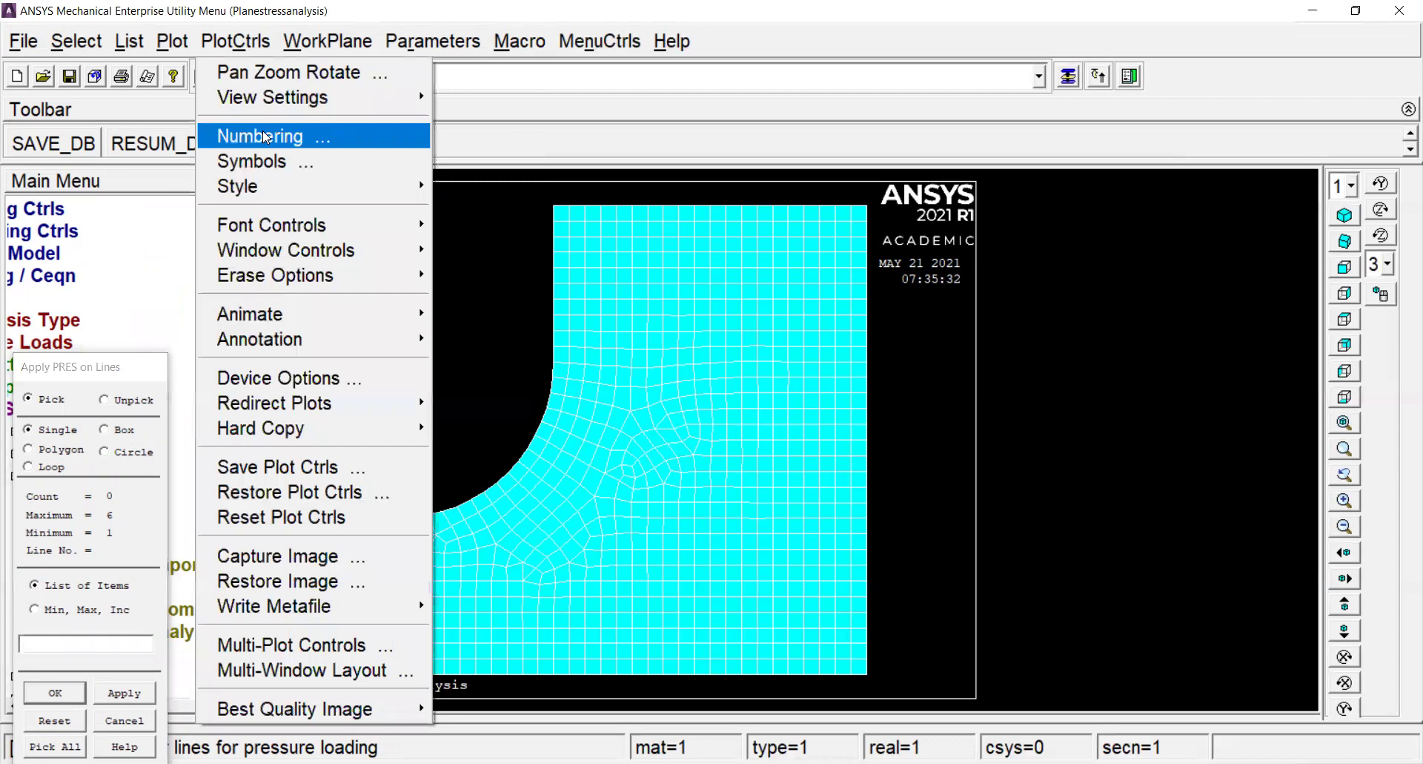
left_click(266, 136)
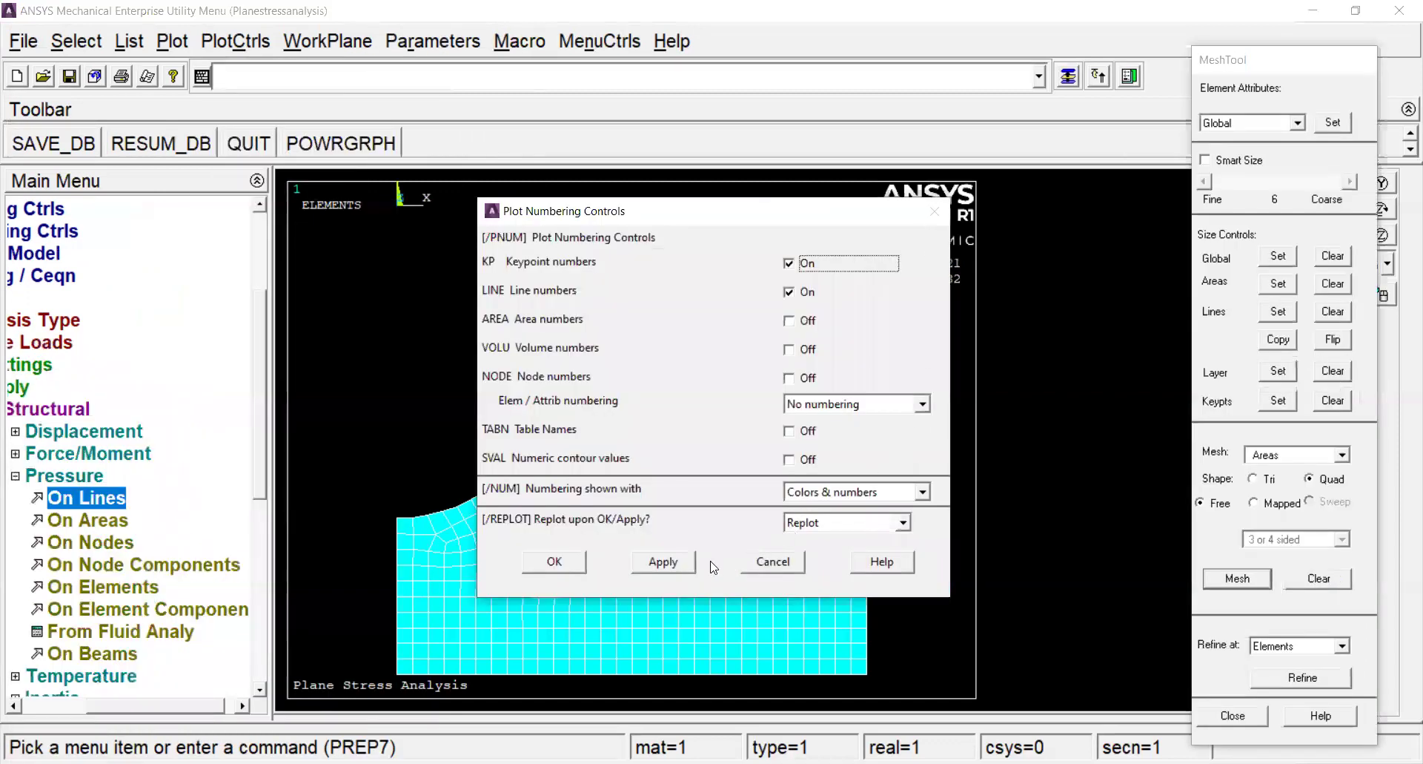
left_click(782, 561)
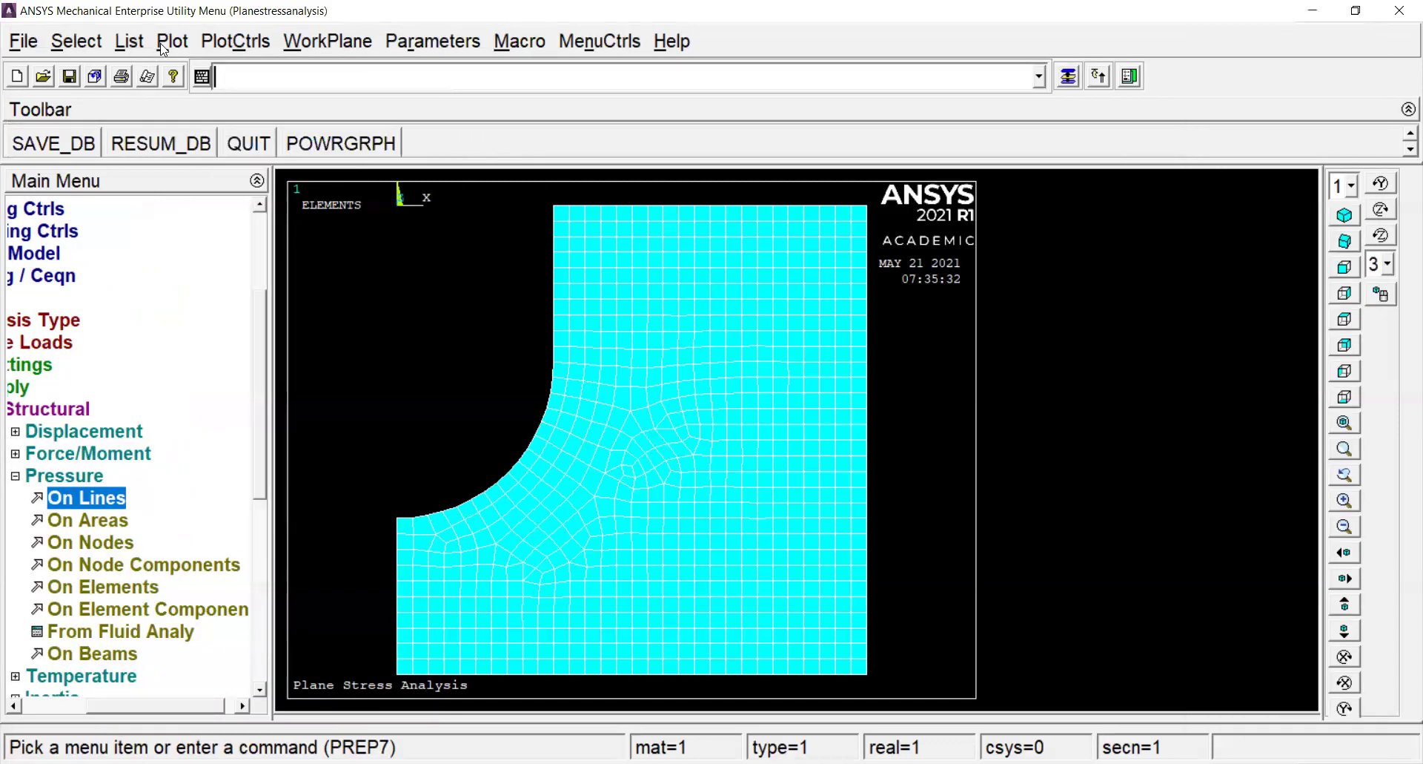
left_click(172, 42)
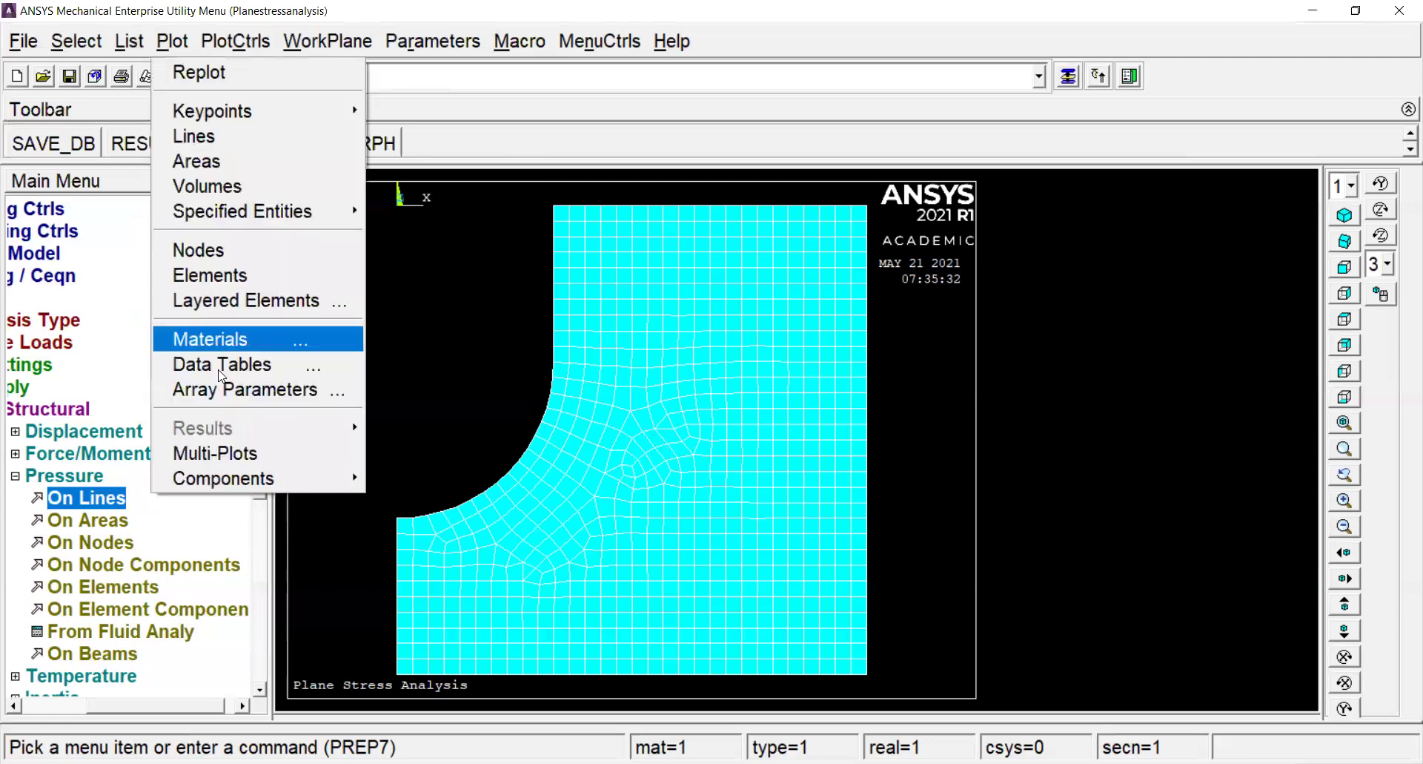
left_click(228, 452)
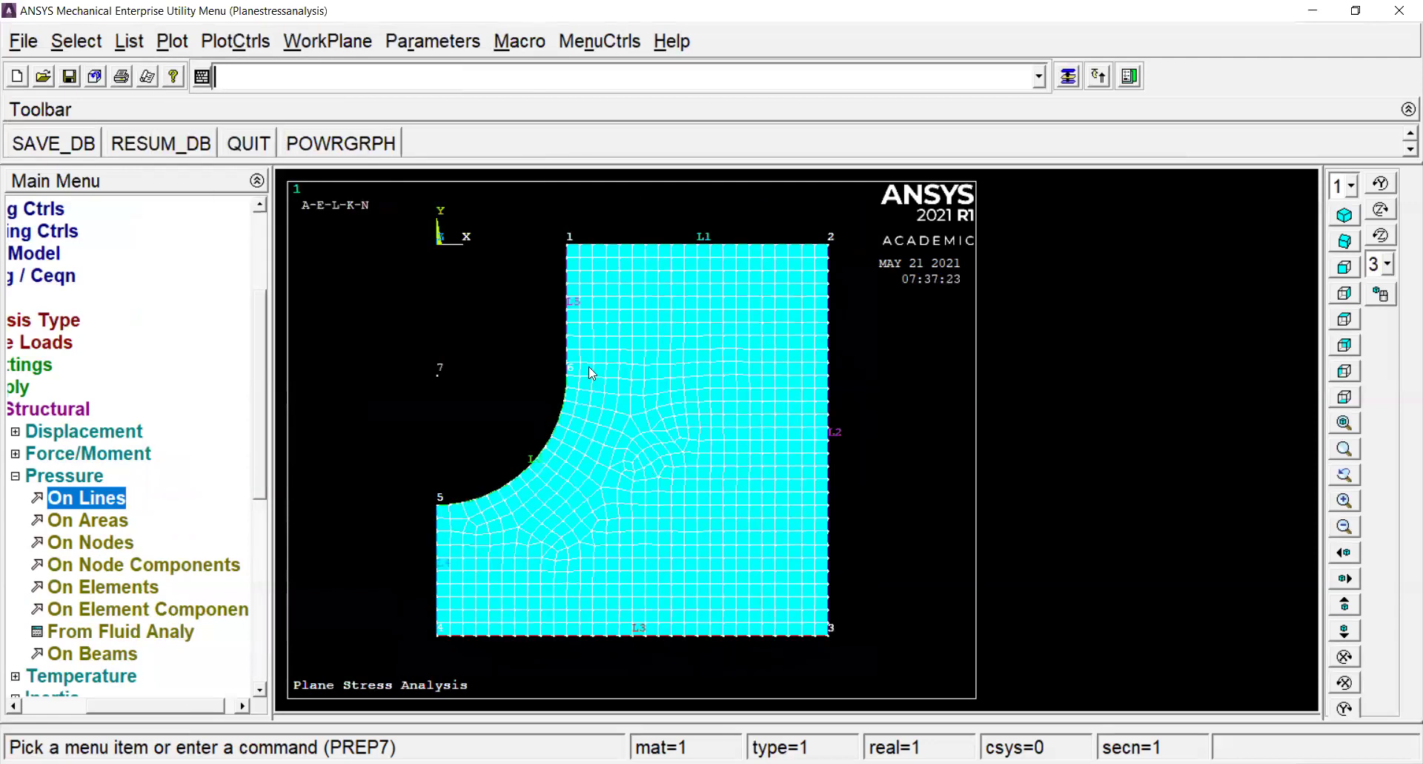
Apply a constant pressure of -50e3 on line L2, leaving the optional end J value blank.
left_click(104, 512)
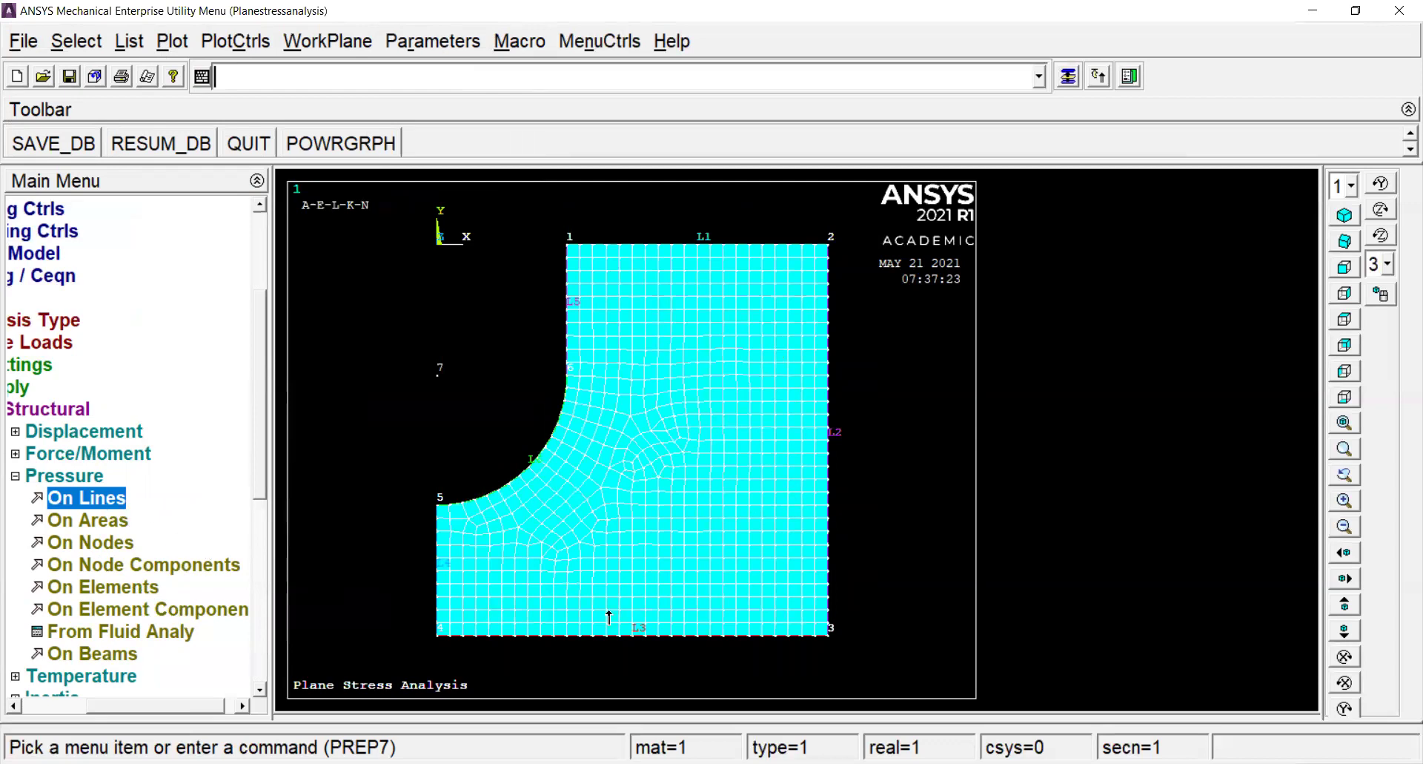
left_click(829, 482)
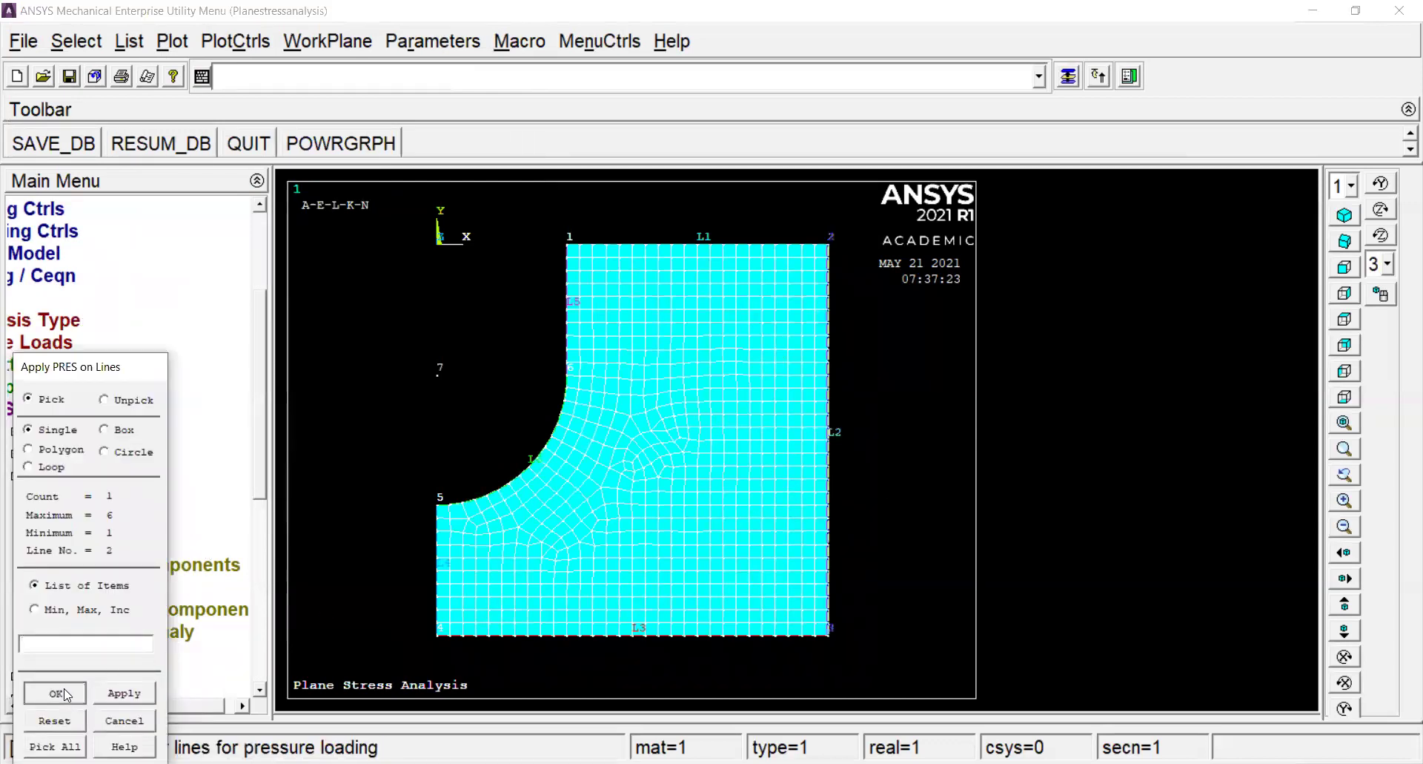
middle_click(710, 483)
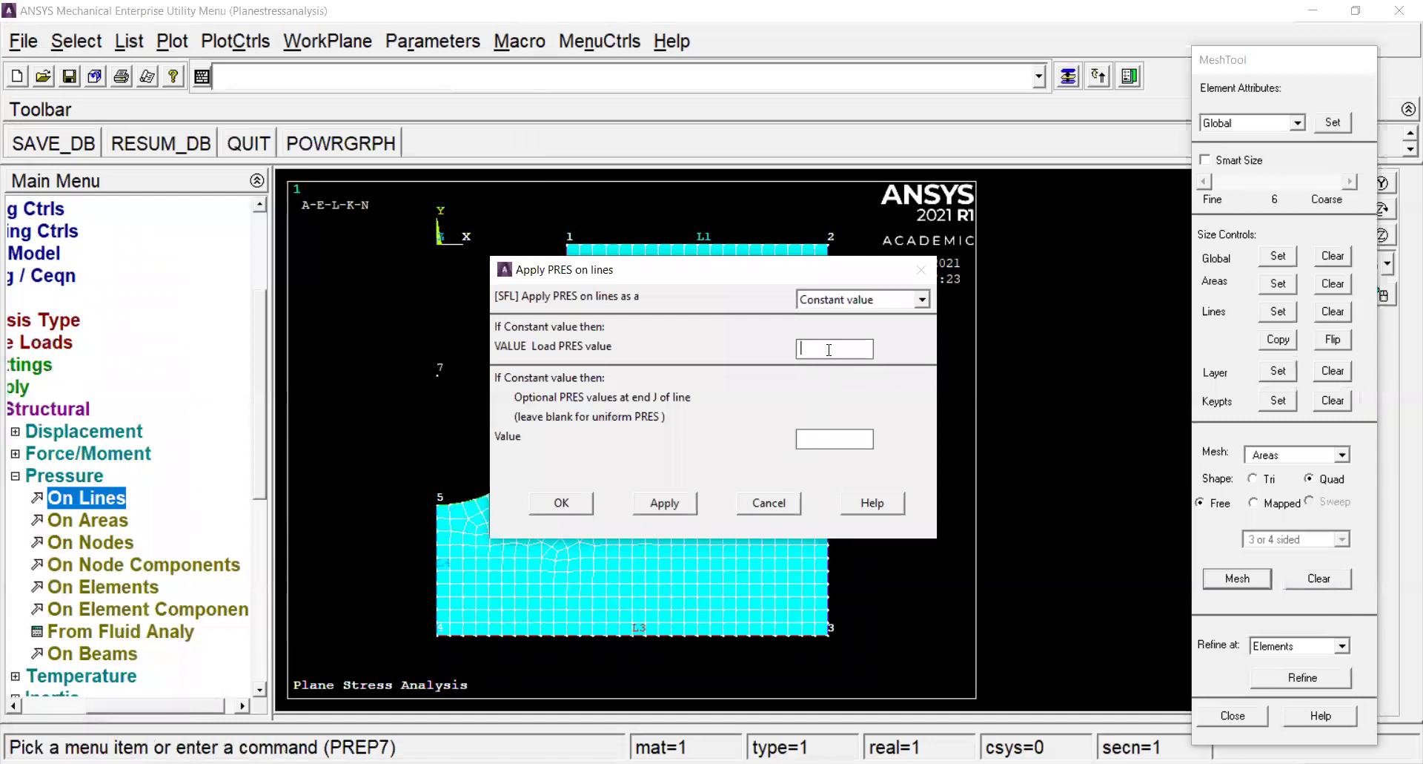
type("-50e3")
left_click_drag(497, 273, 210, 272)
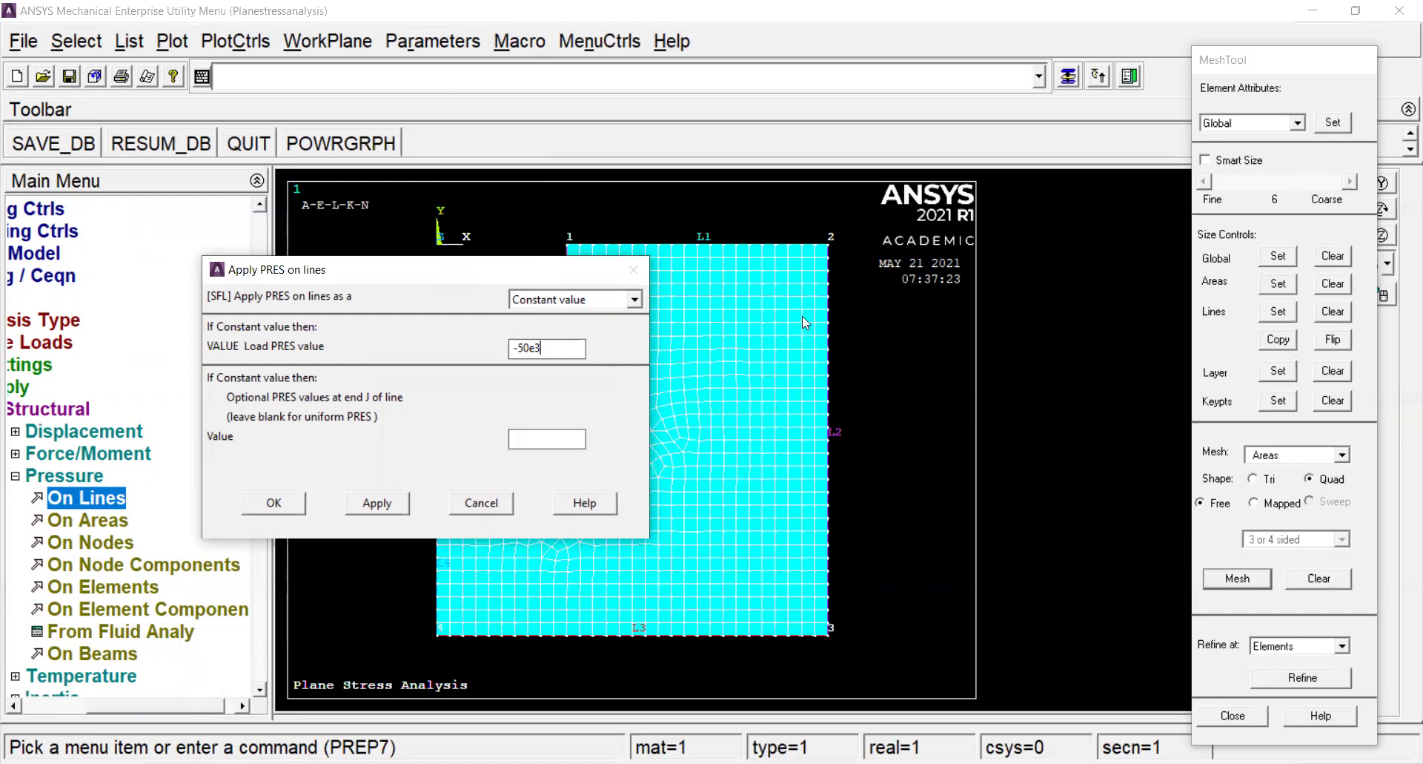
left_click(274, 504)
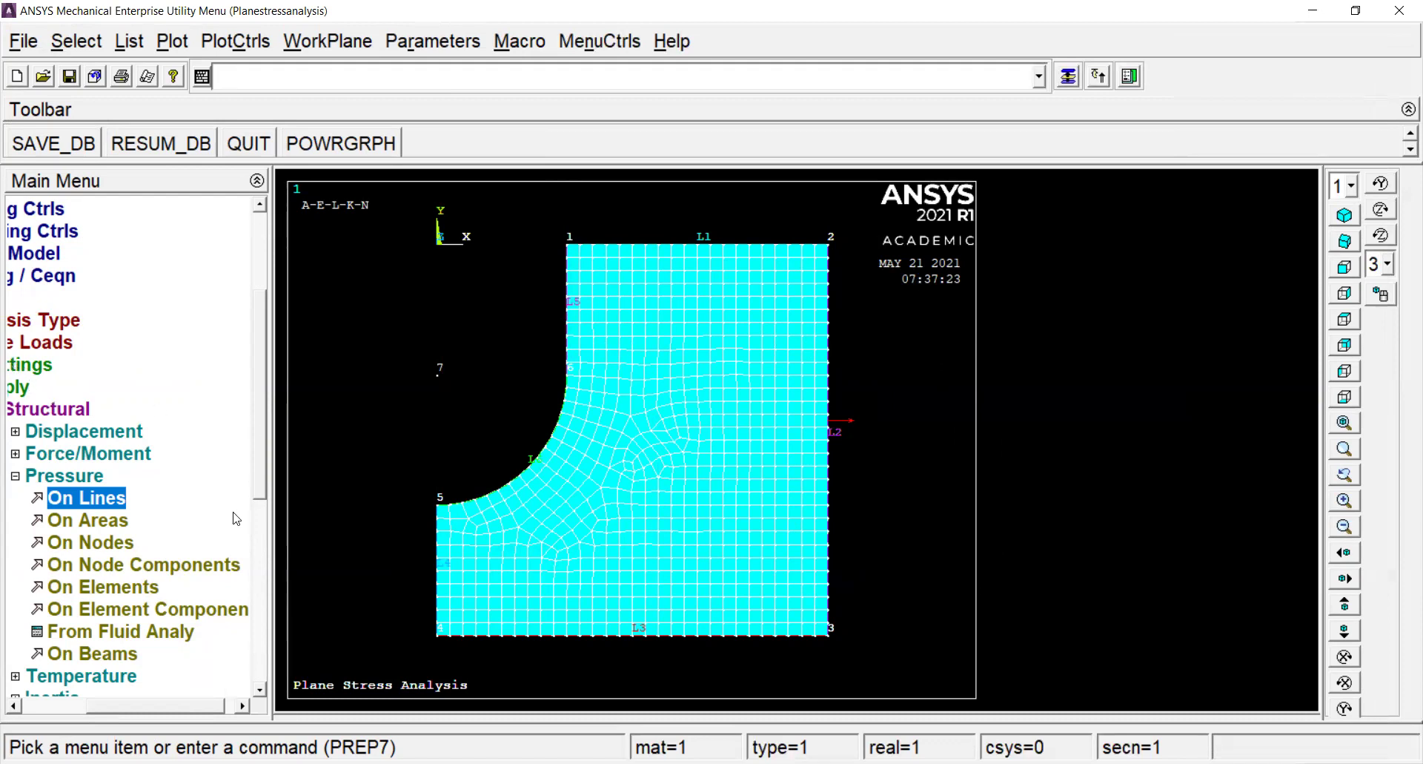
Apply symmetry displacement boundary conditions on the plate's upper line L1 and the vertical line directly below keypoint 5.
left_click_drag(159, 705, 93, 706)
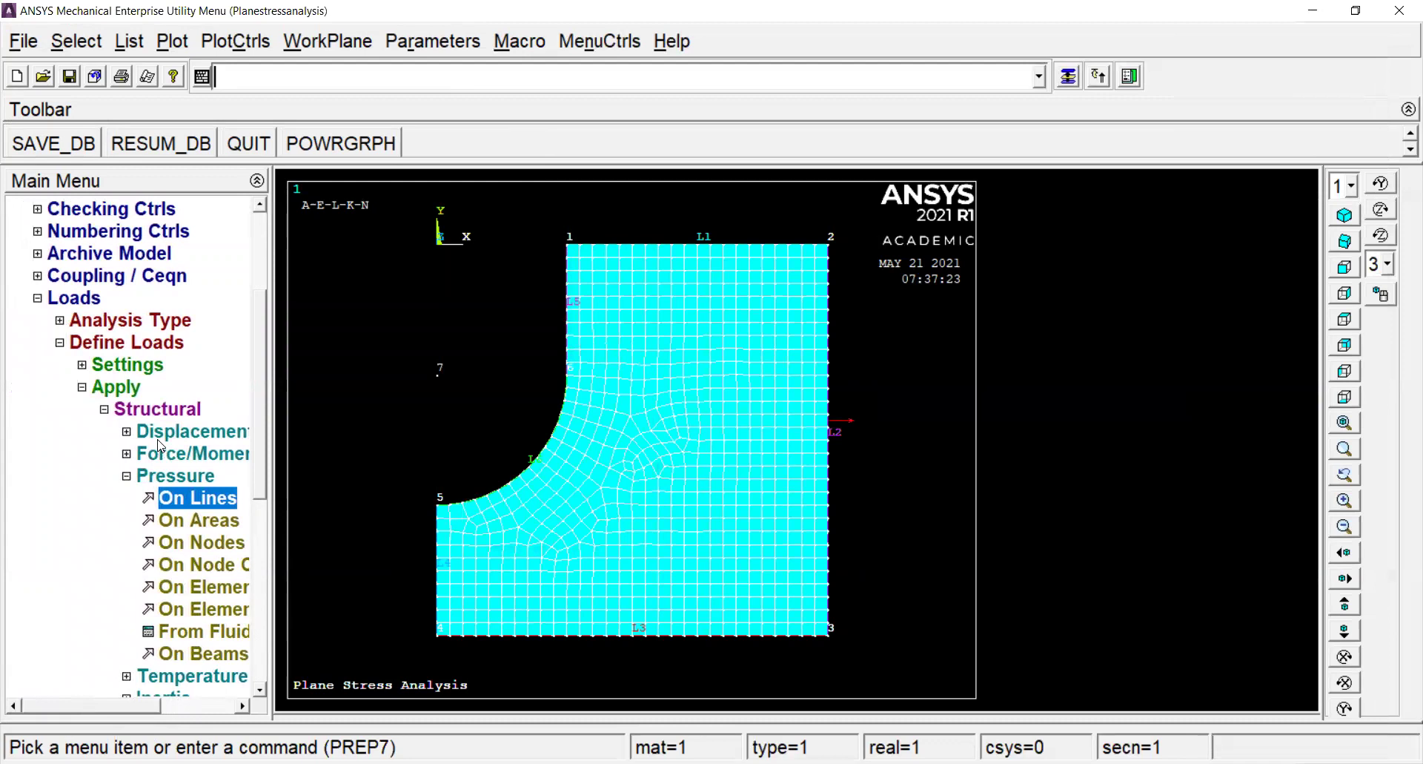
left_click(152, 344)
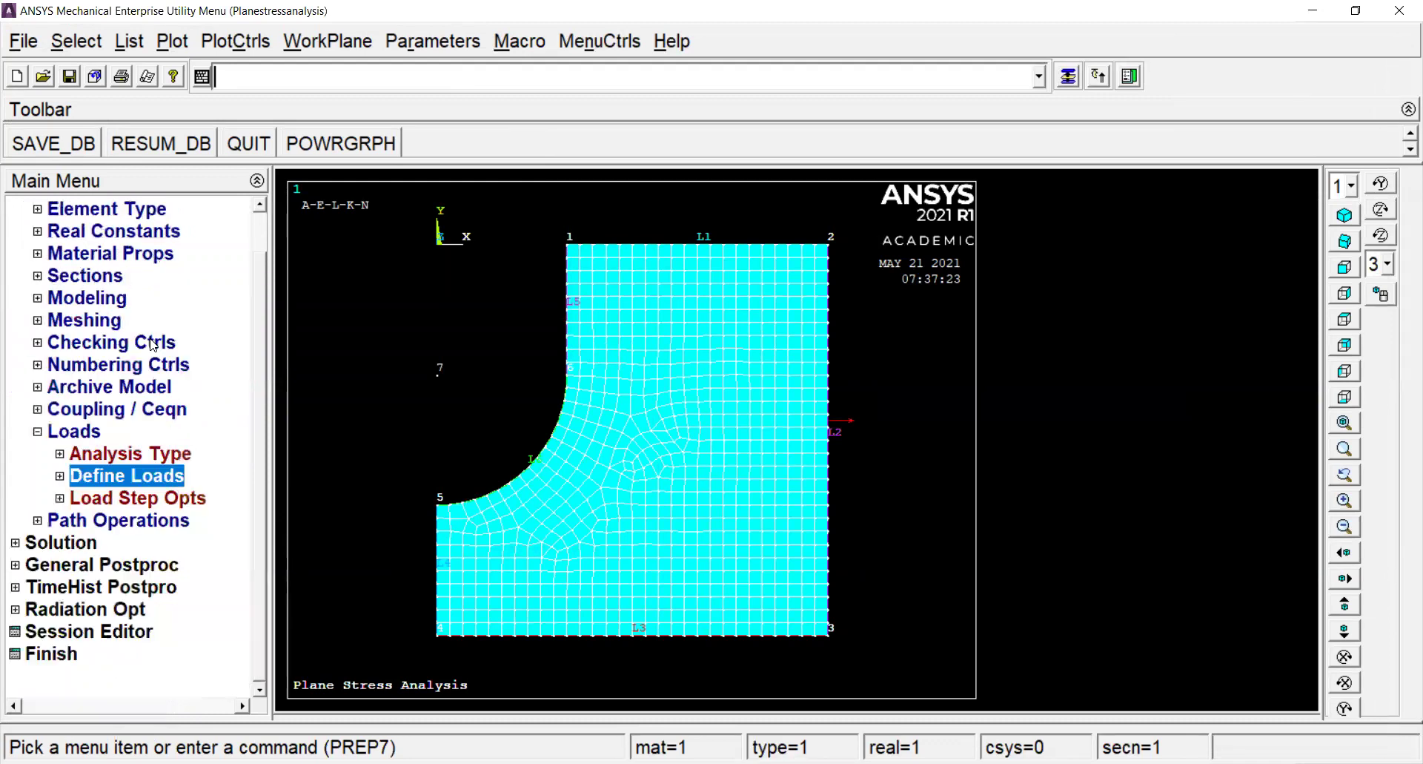
left_click(123, 475)
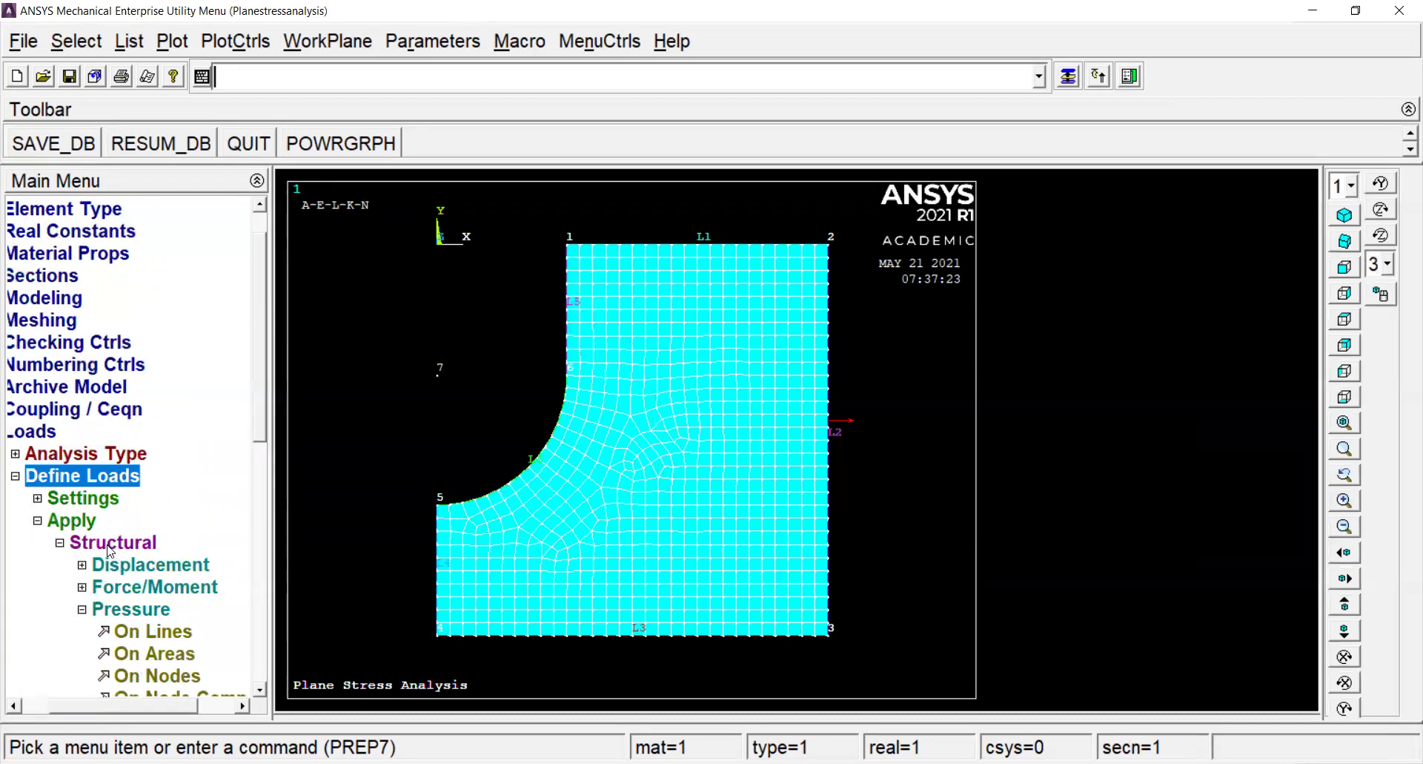
left_click_drag(259, 406, 253, 465)
scroll(253, 465, "down", 2)
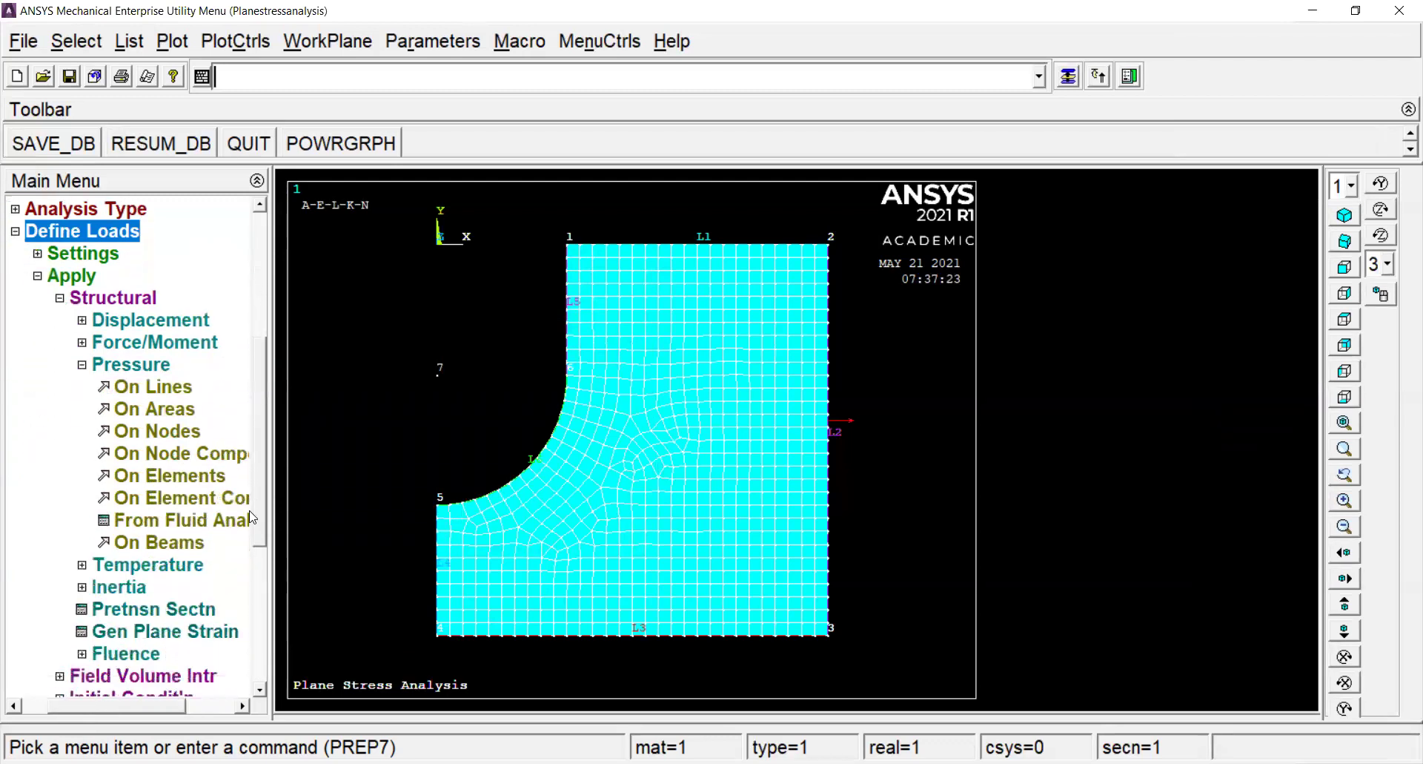
left_click(130, 365)
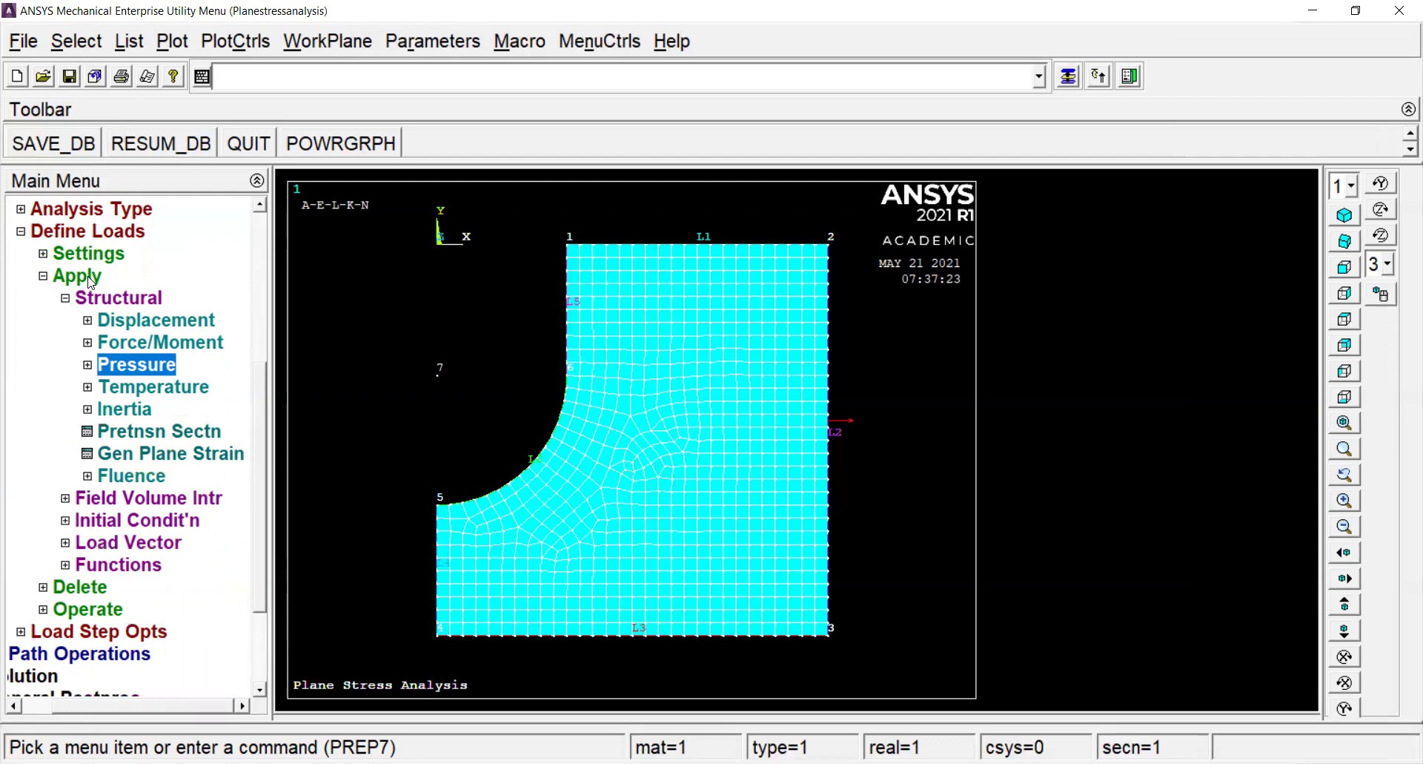
left_click(116, 323)
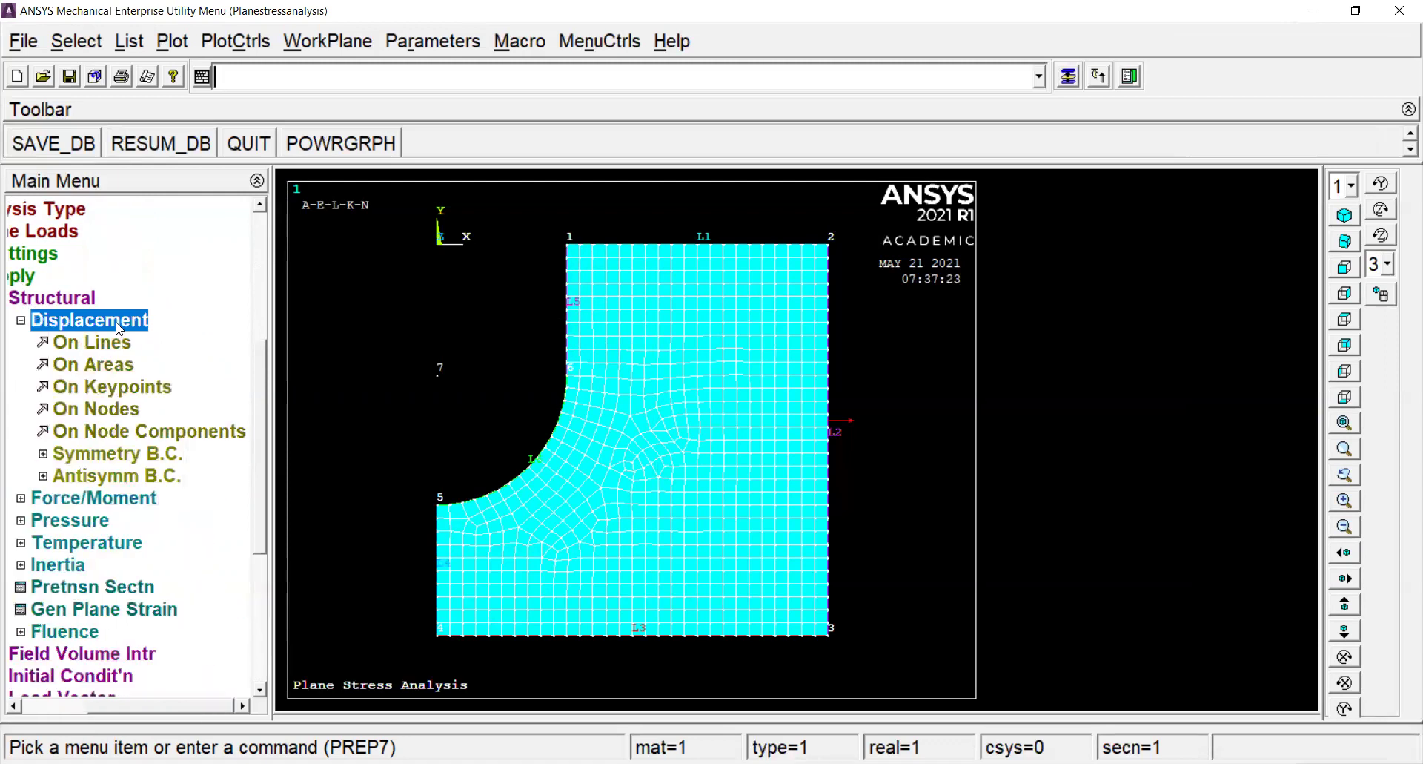
left_click(113, 456)
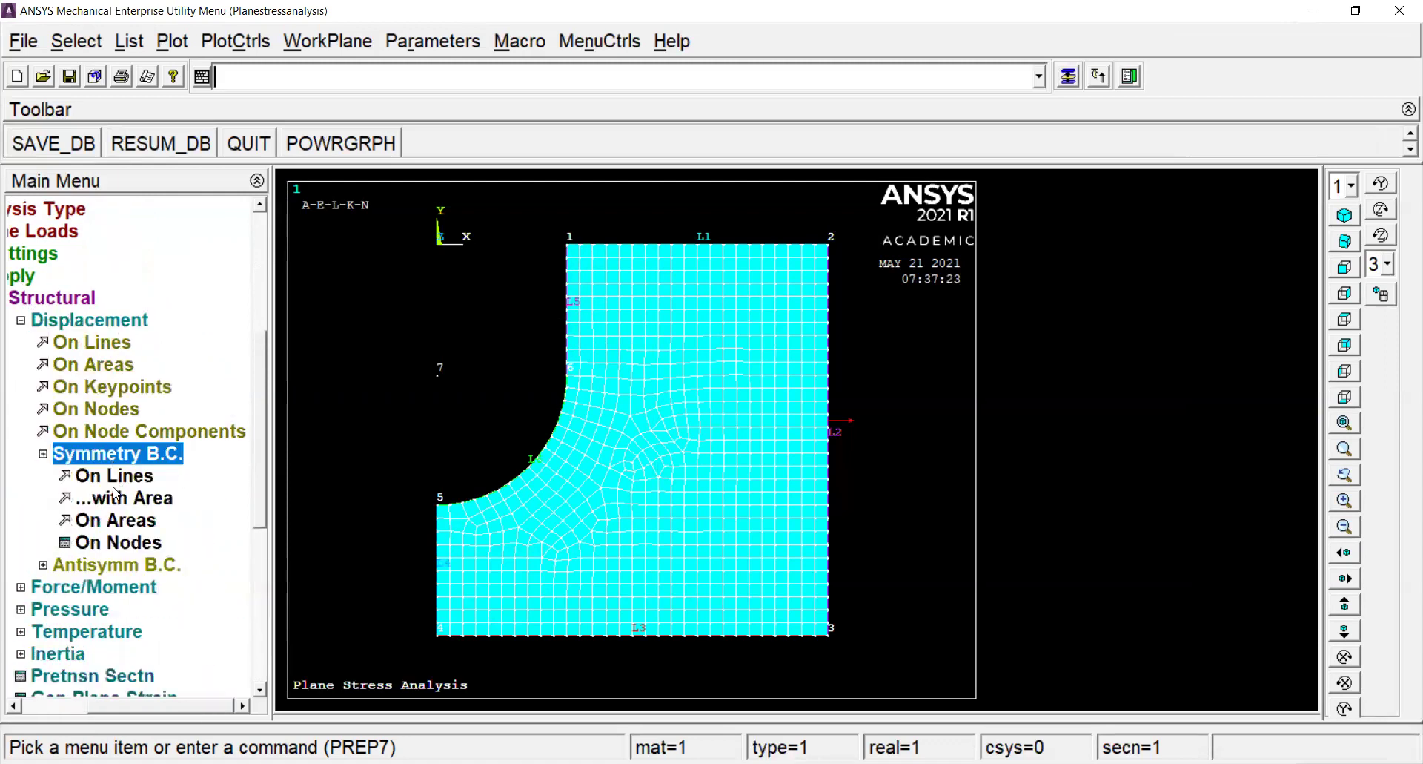
left_click(115, 475)
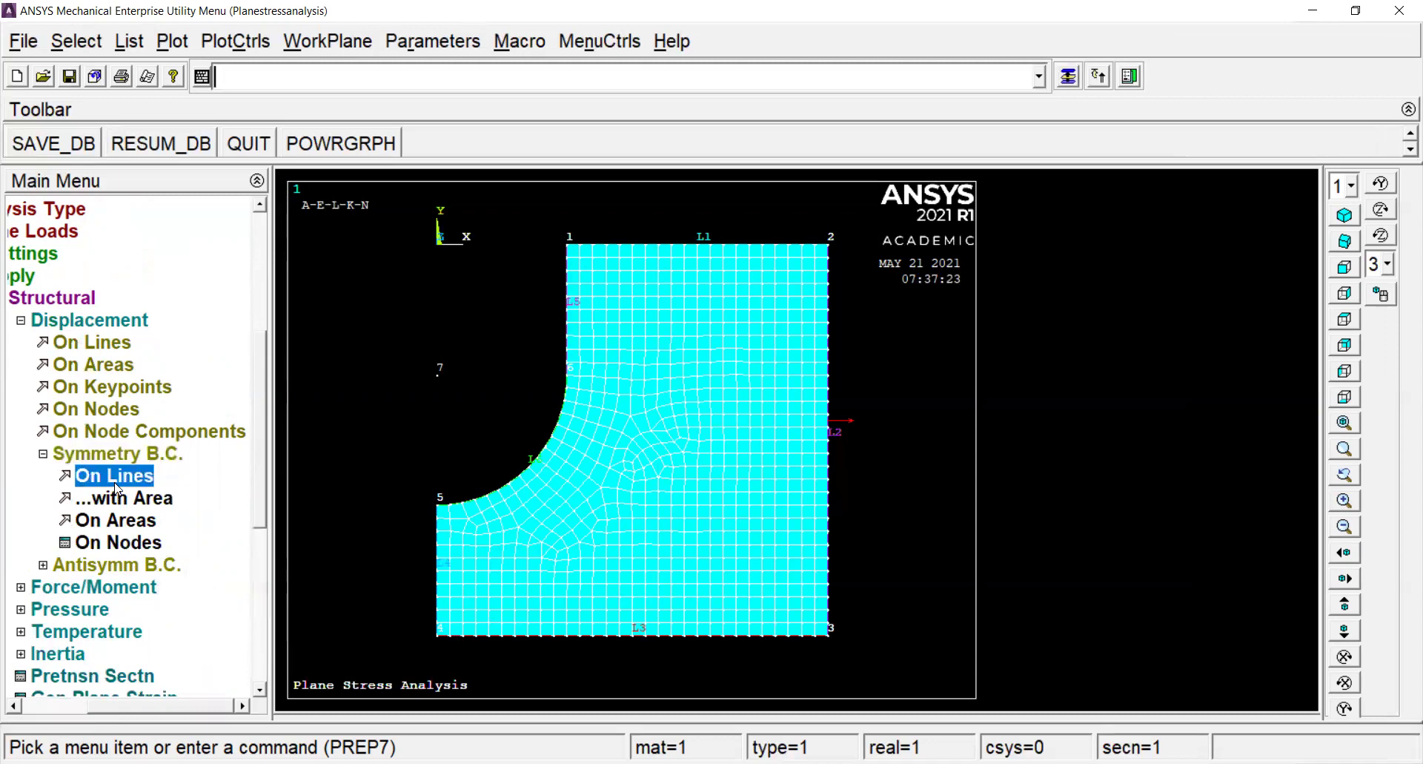
left_click(731, 246)
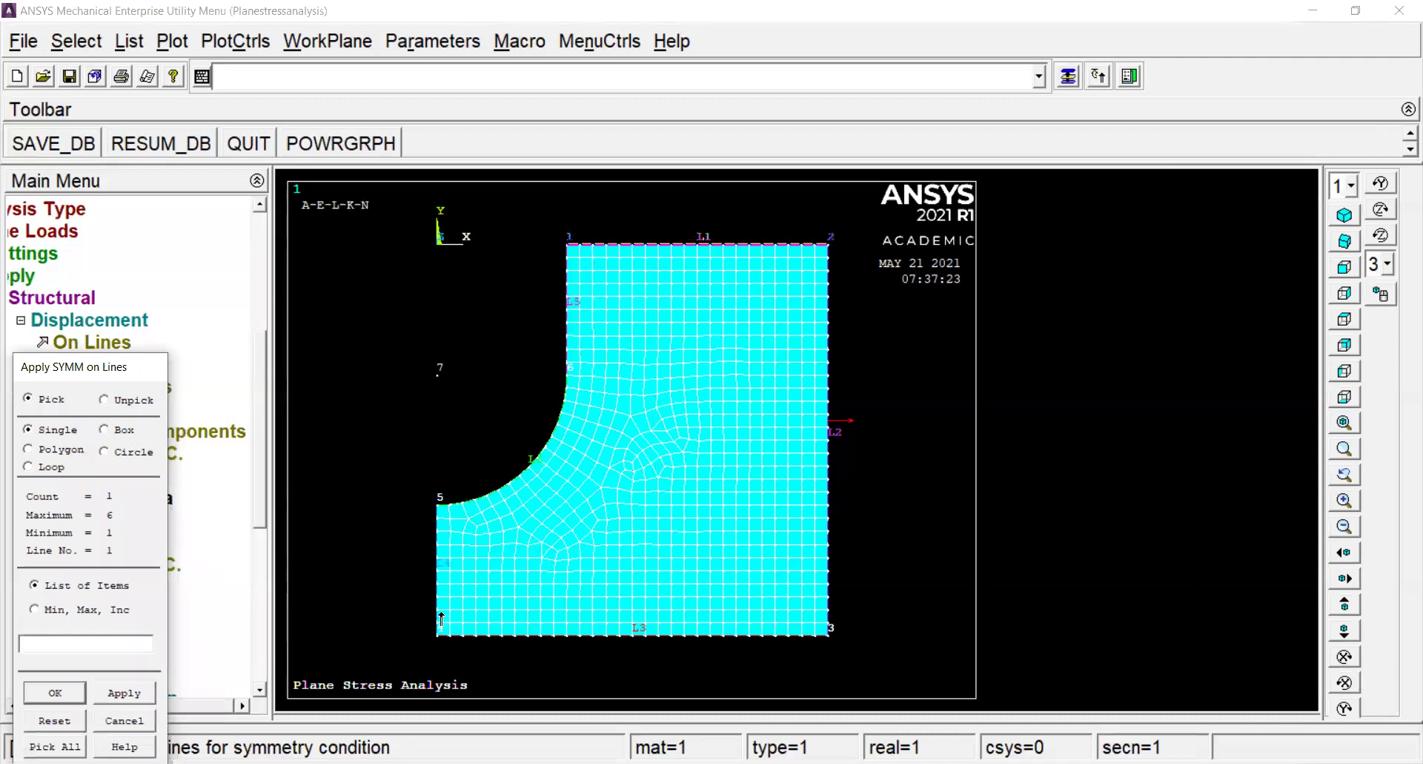
left_click(435, 587)
left_click(79, 688)
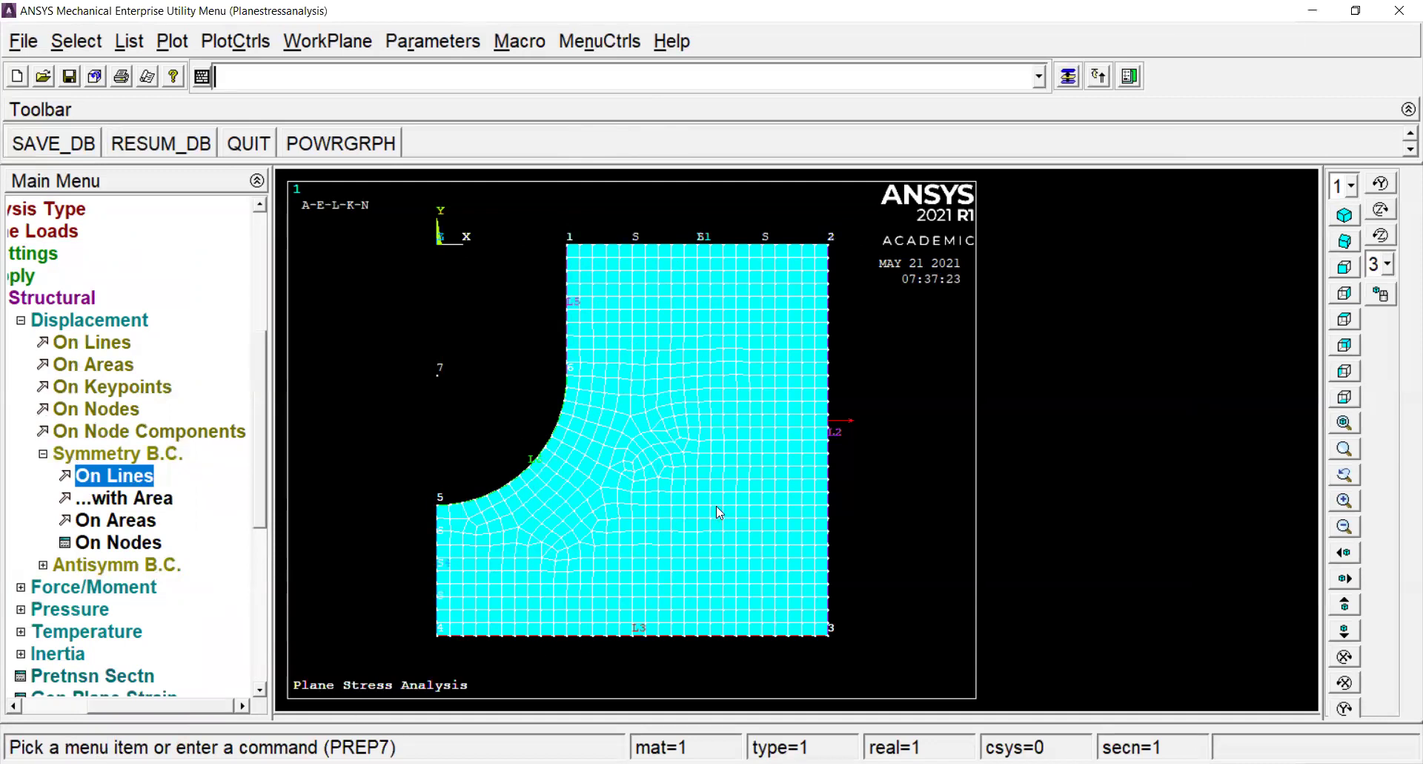
Solve the current load step, then dismiss the completion note and the status listing.
left_click(74, 298)
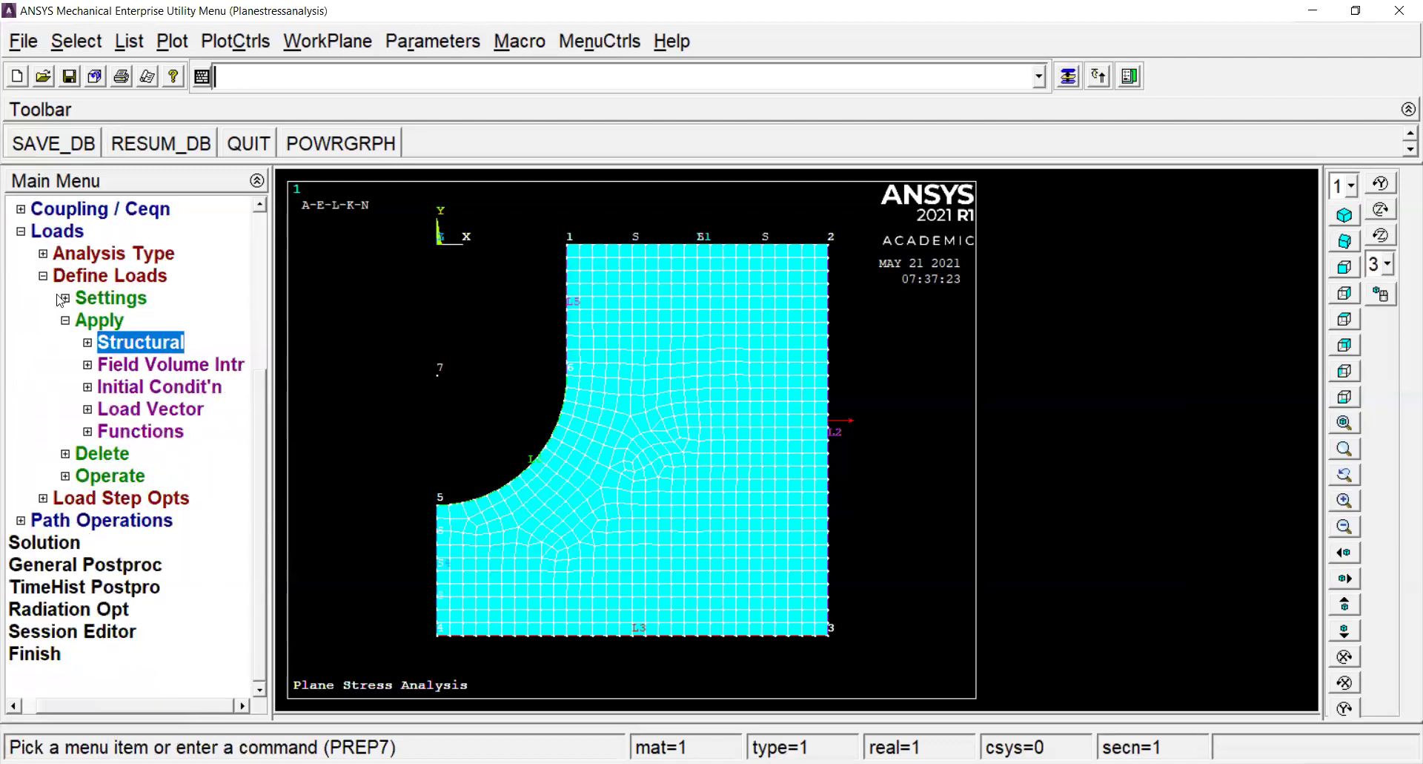
left_click(33, 541)
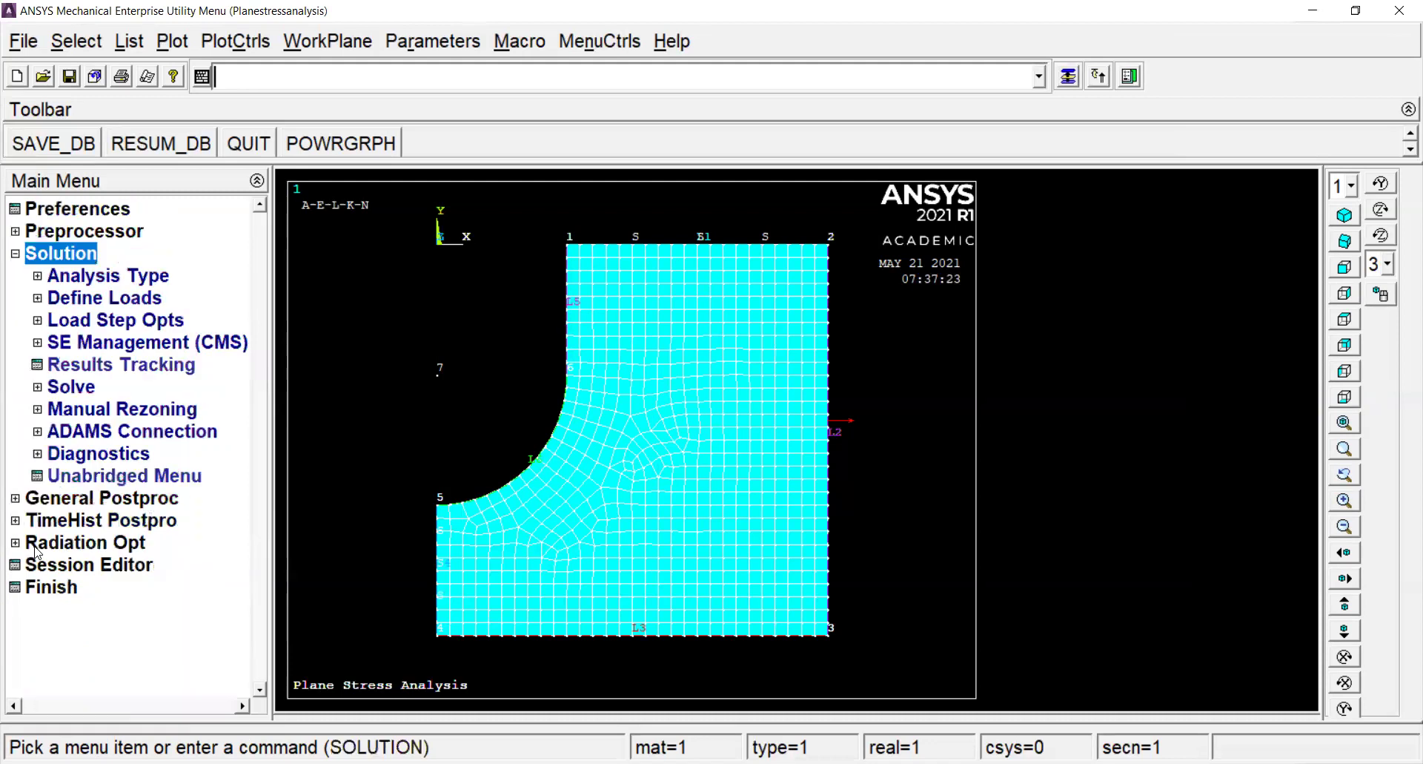
left_click(82, 388)
left_click(109, 407)
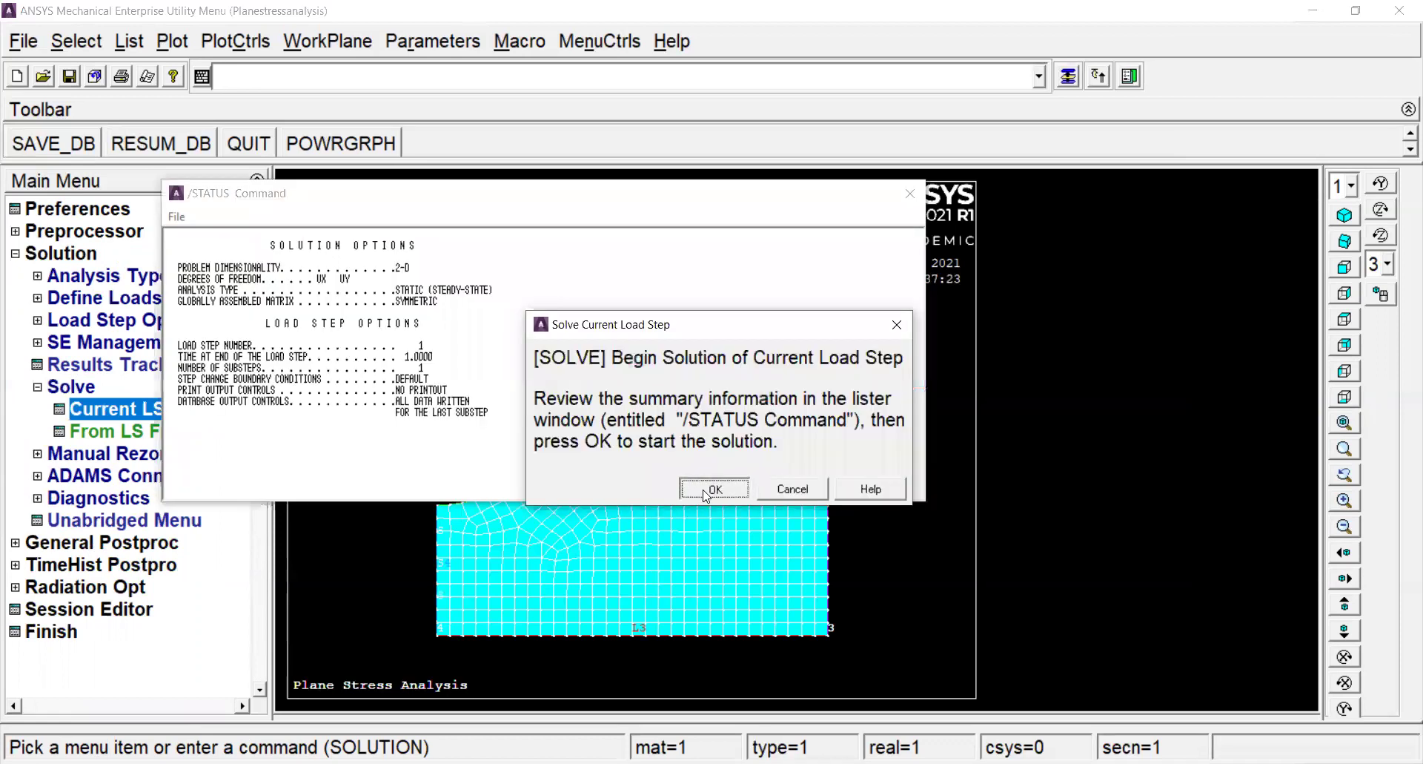
left_click(695, 490)
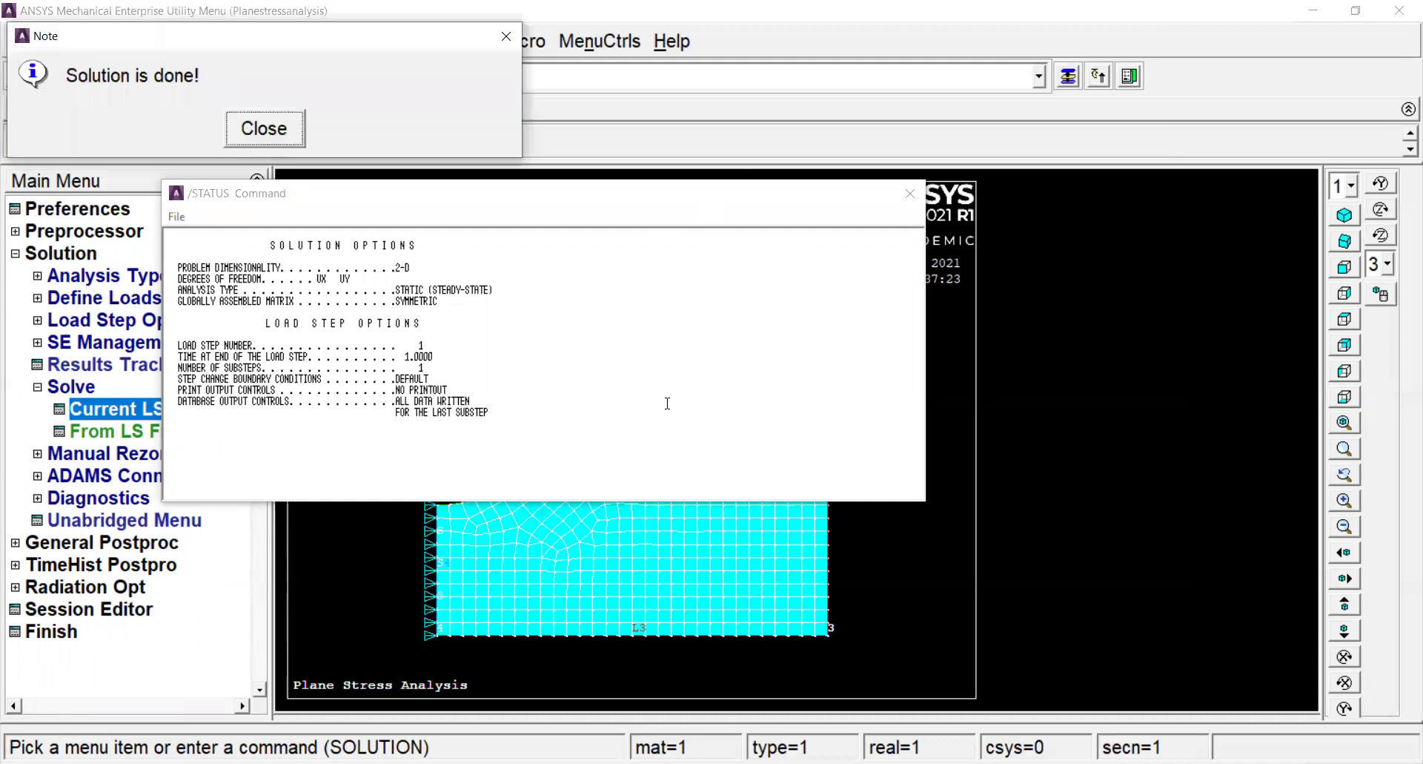
left_click(276, 132)
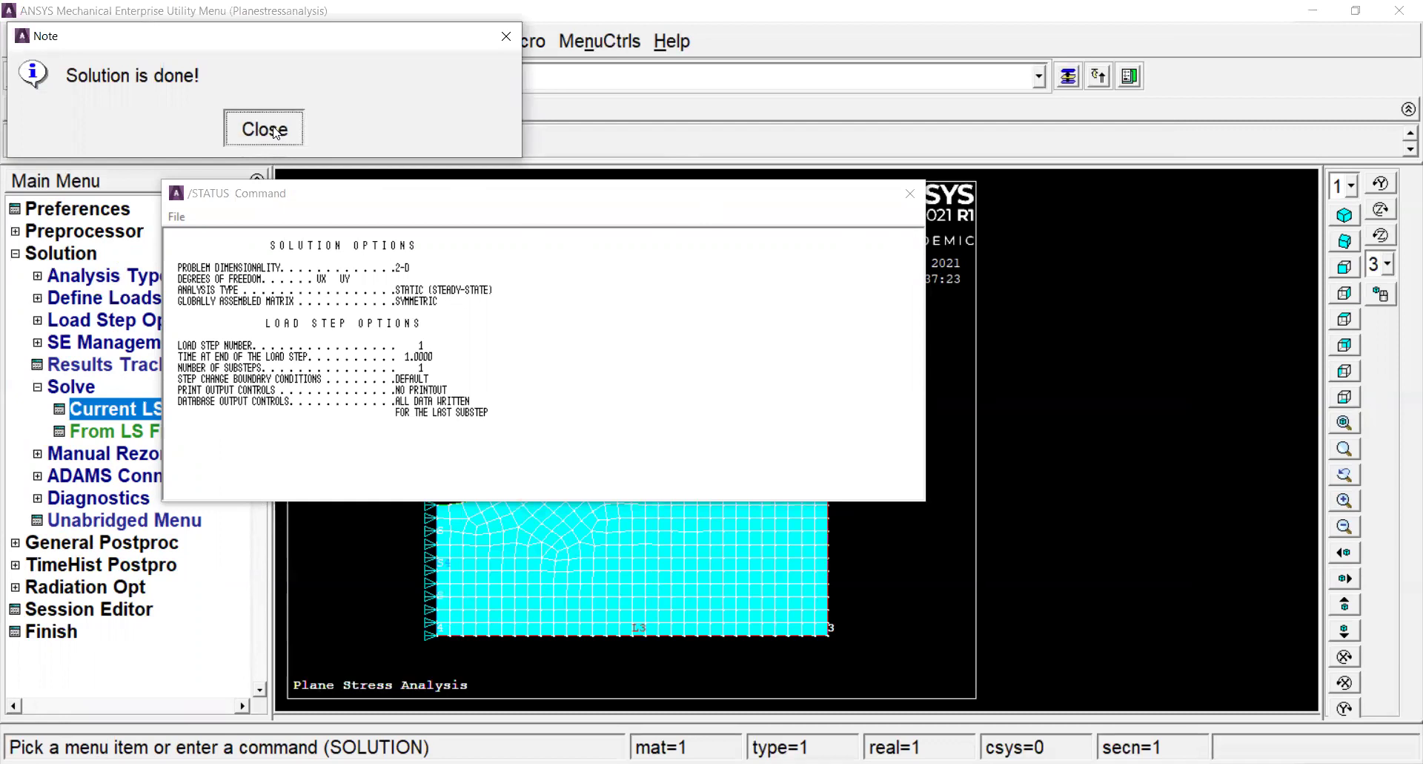
left_click(909, 194)
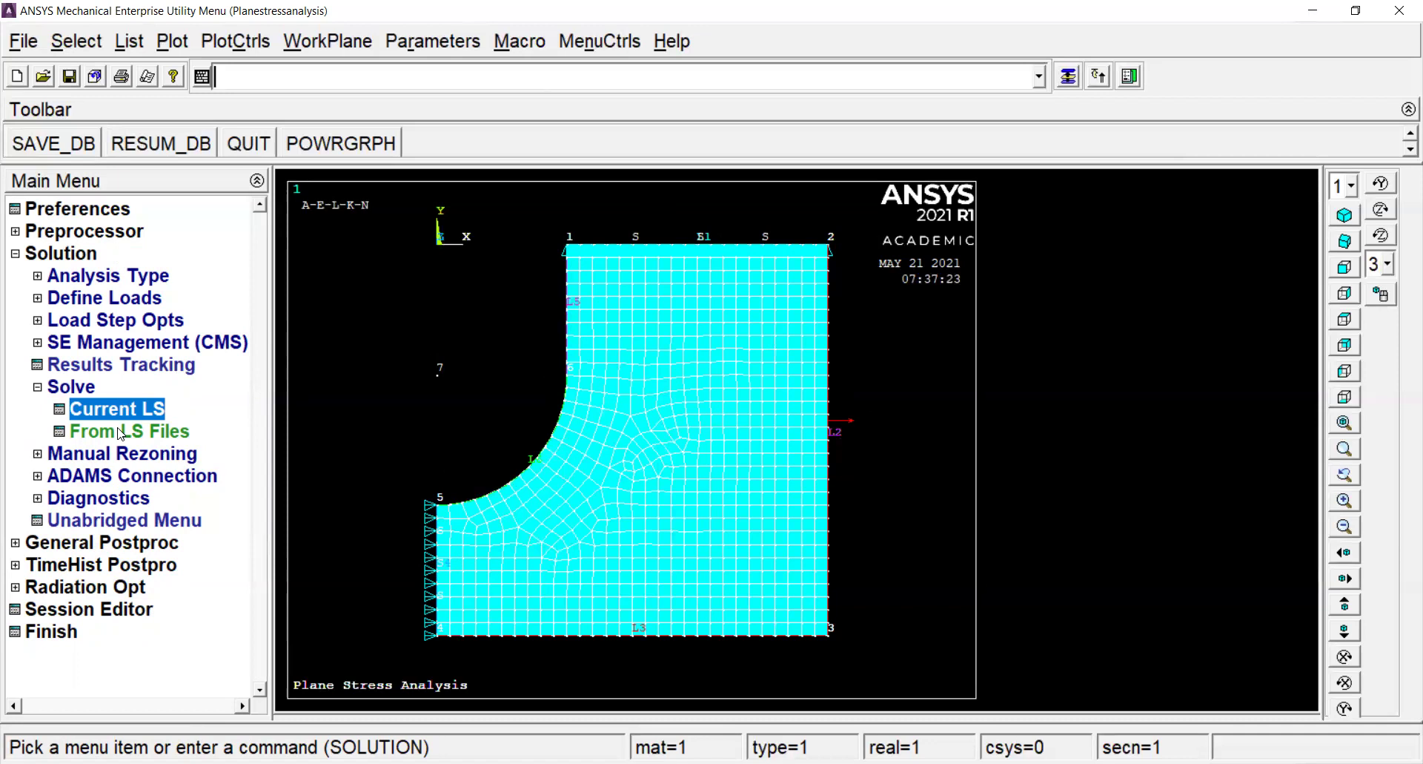
Read the last results set in the general postprocessor.
left_click(114, 544)
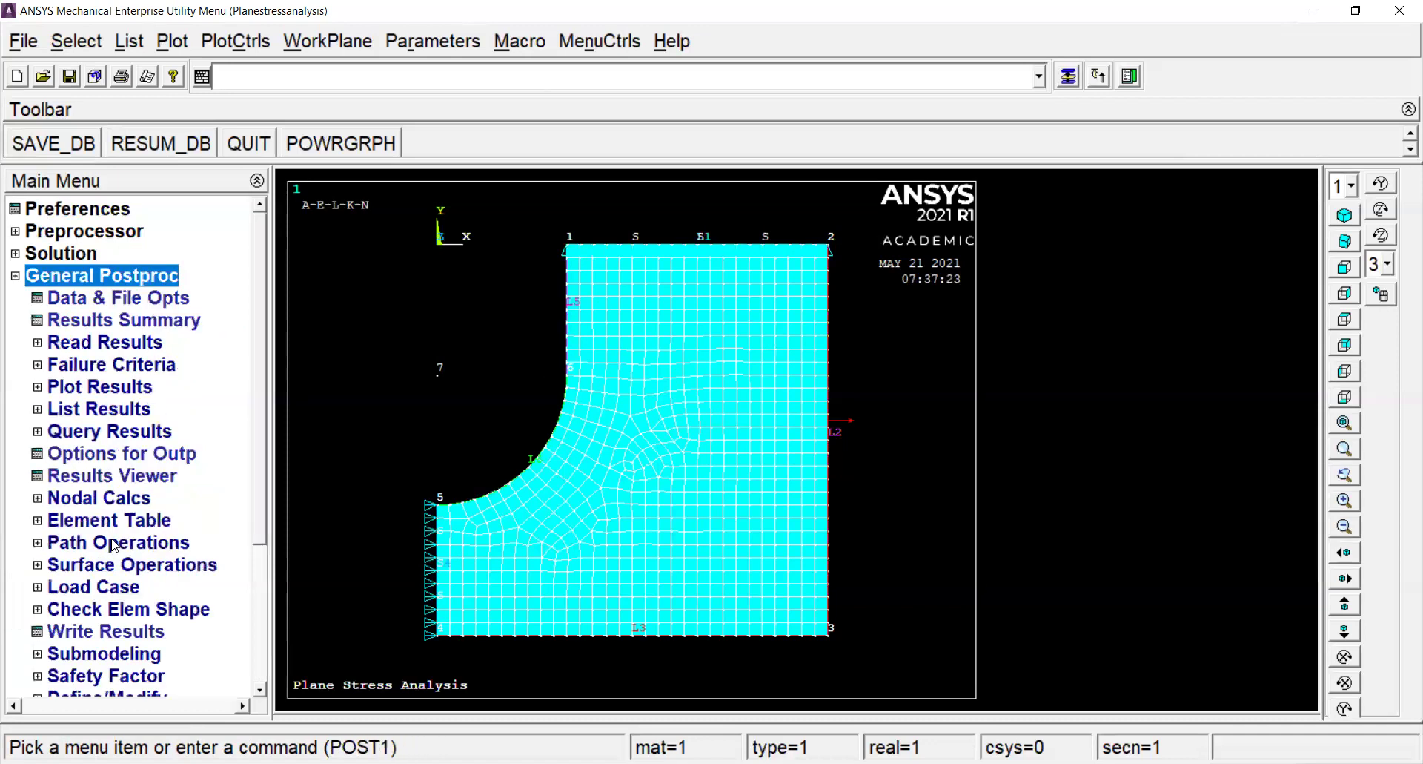
left_click(120, 345)
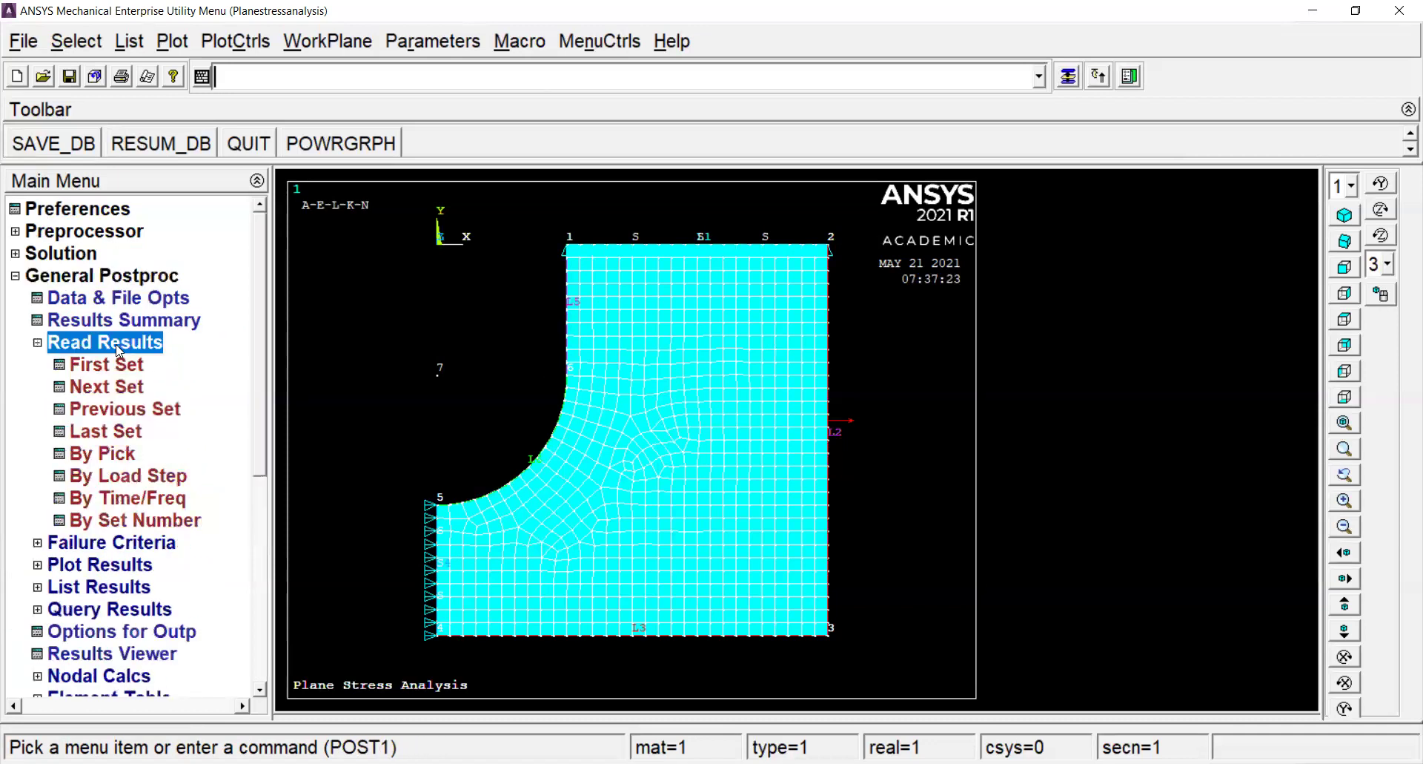
left_click(109, 434)
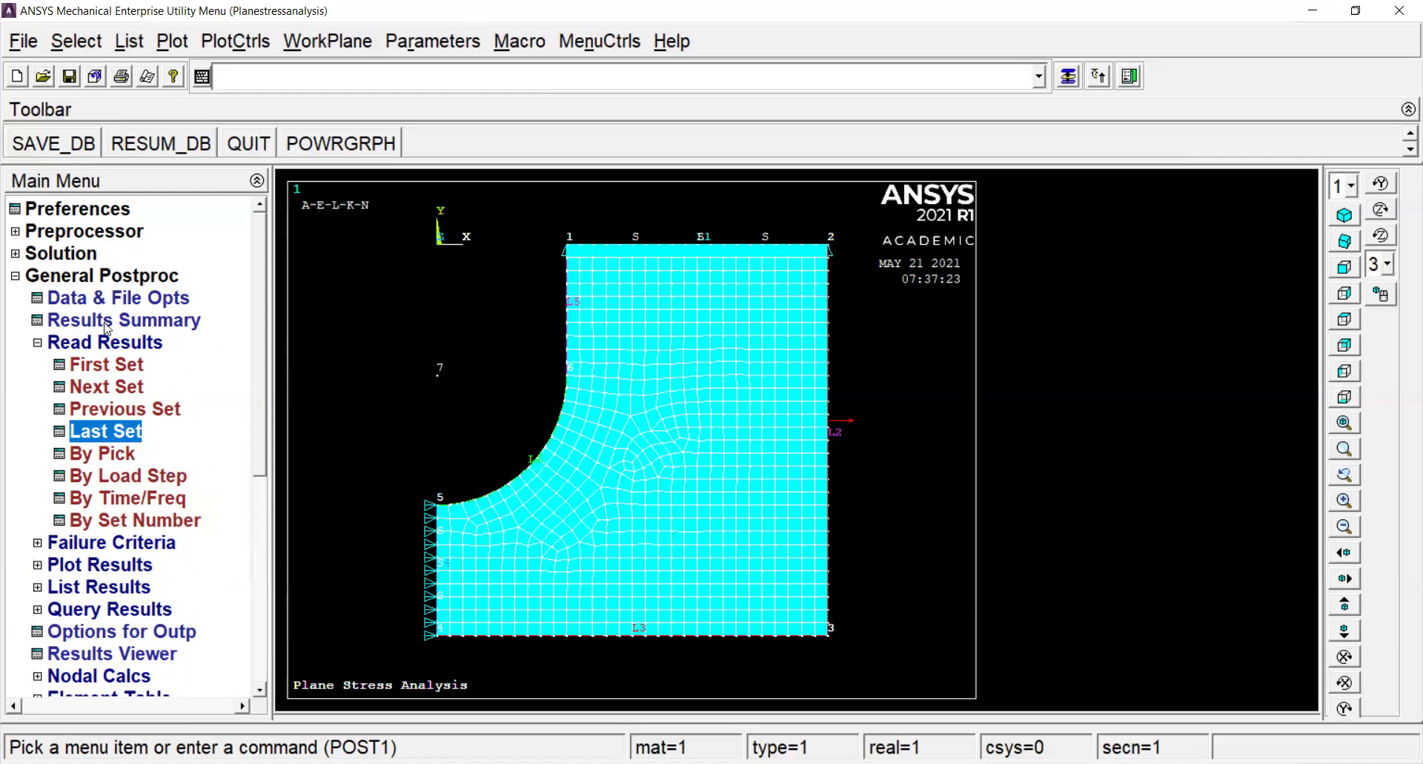
left_click(98, 343)
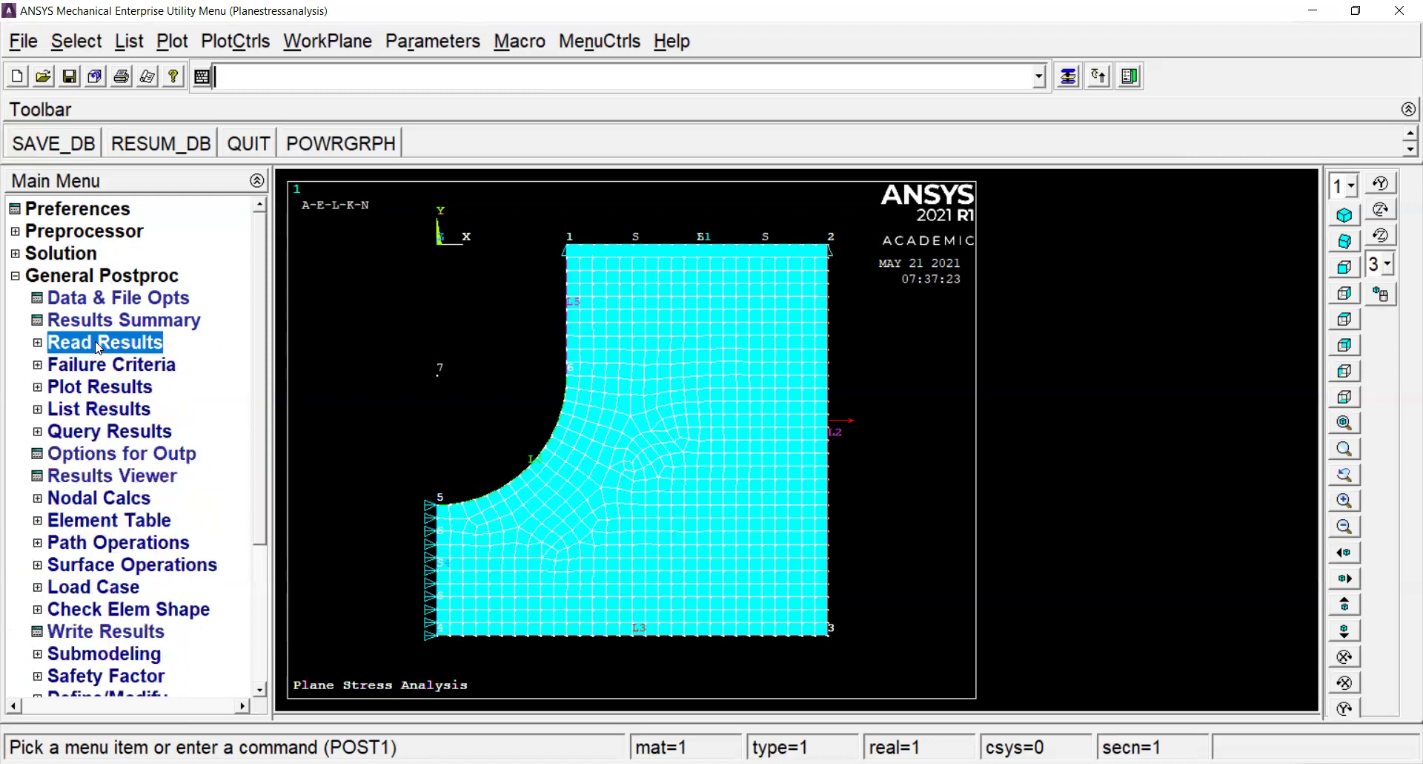
Plot the element solution contour of von Mises stress with the deformed shape only and auto-calculated scale factor.
left_click(98, 389)
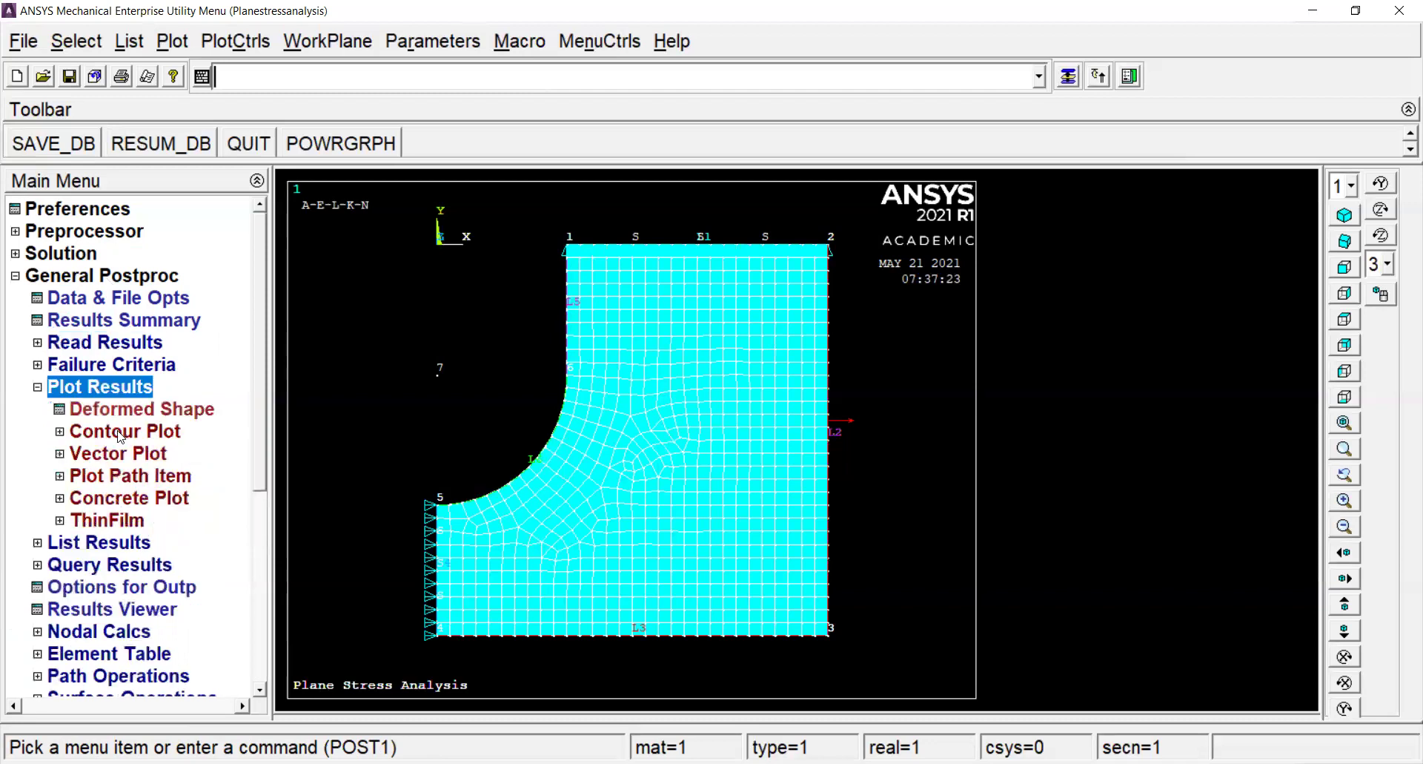
left_click(118, 434)
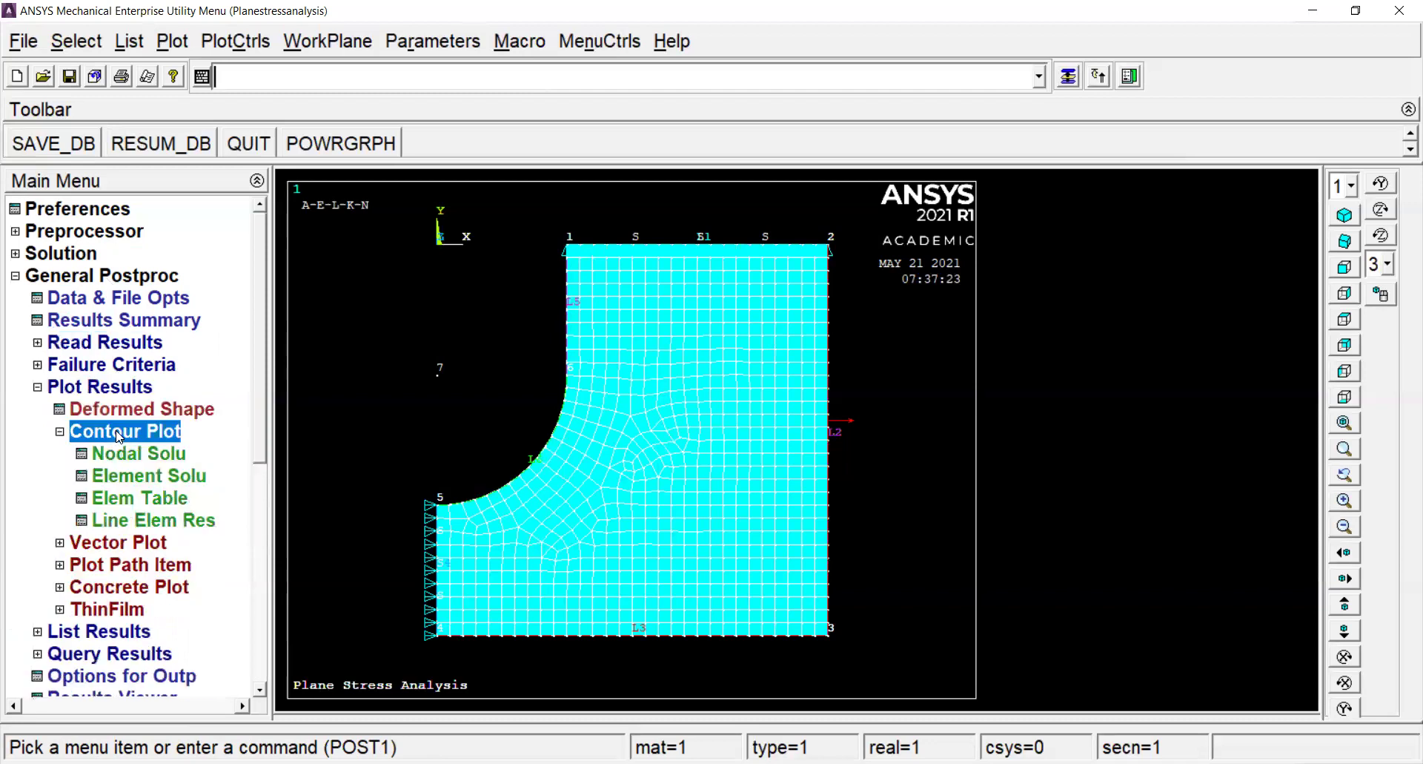
left_click(171, 483)
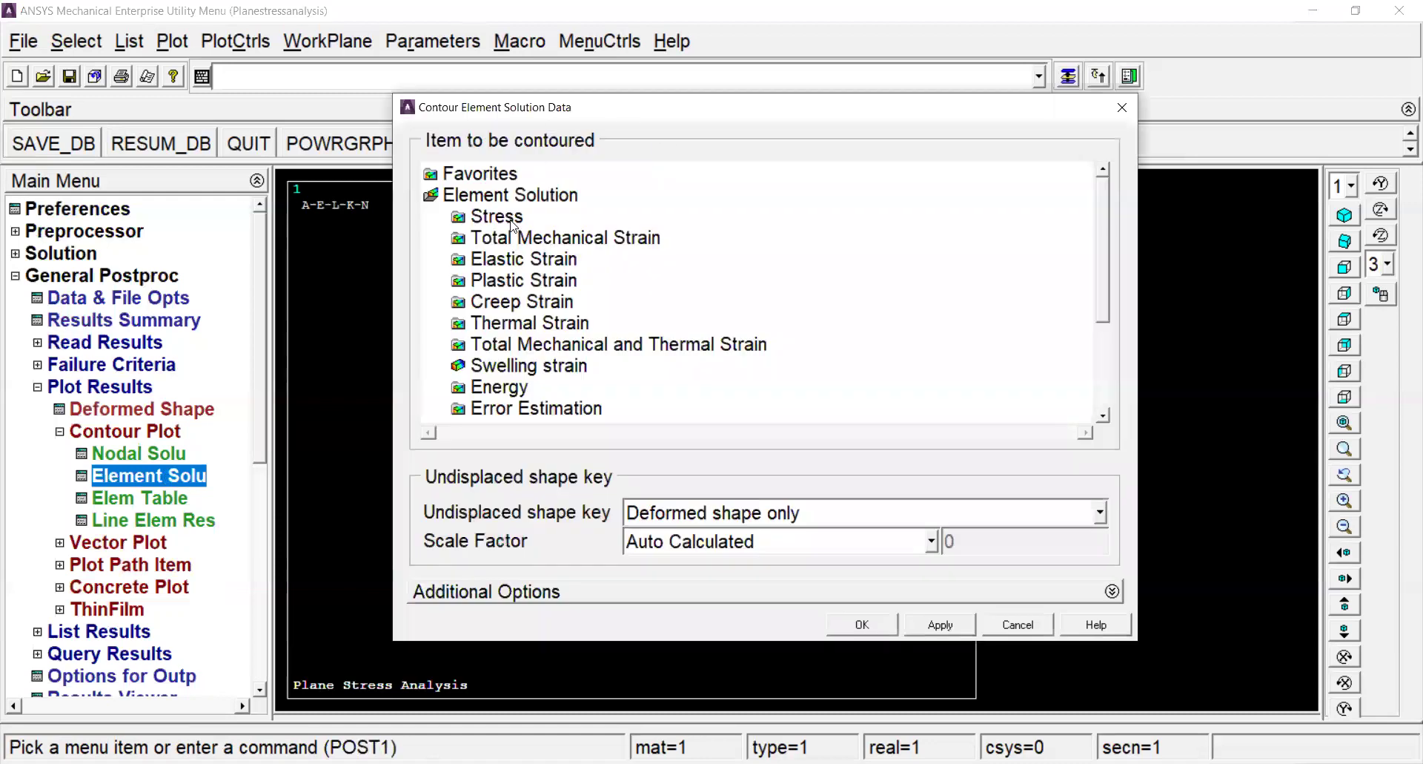
left_click(510, 219)
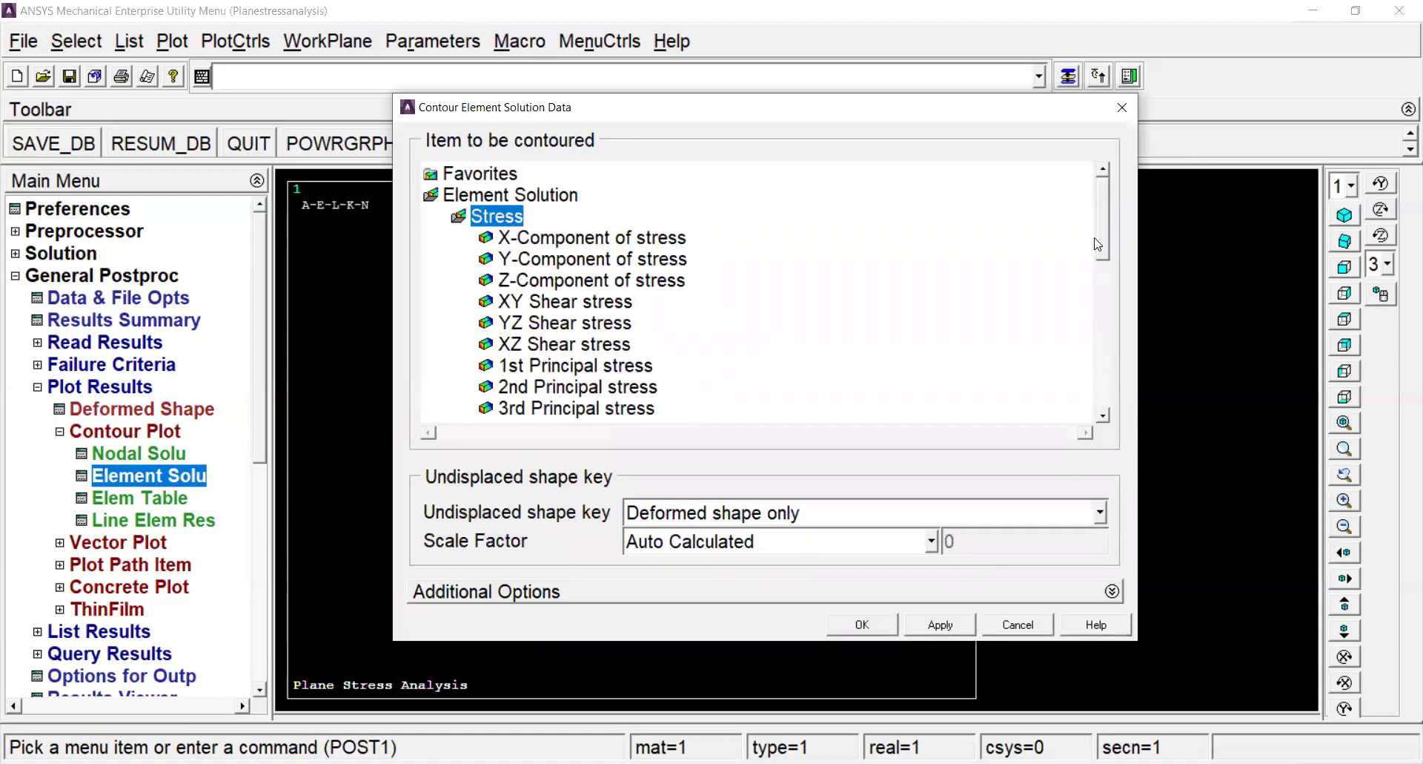
left_click_drag(1111, 221, 1111, 272)
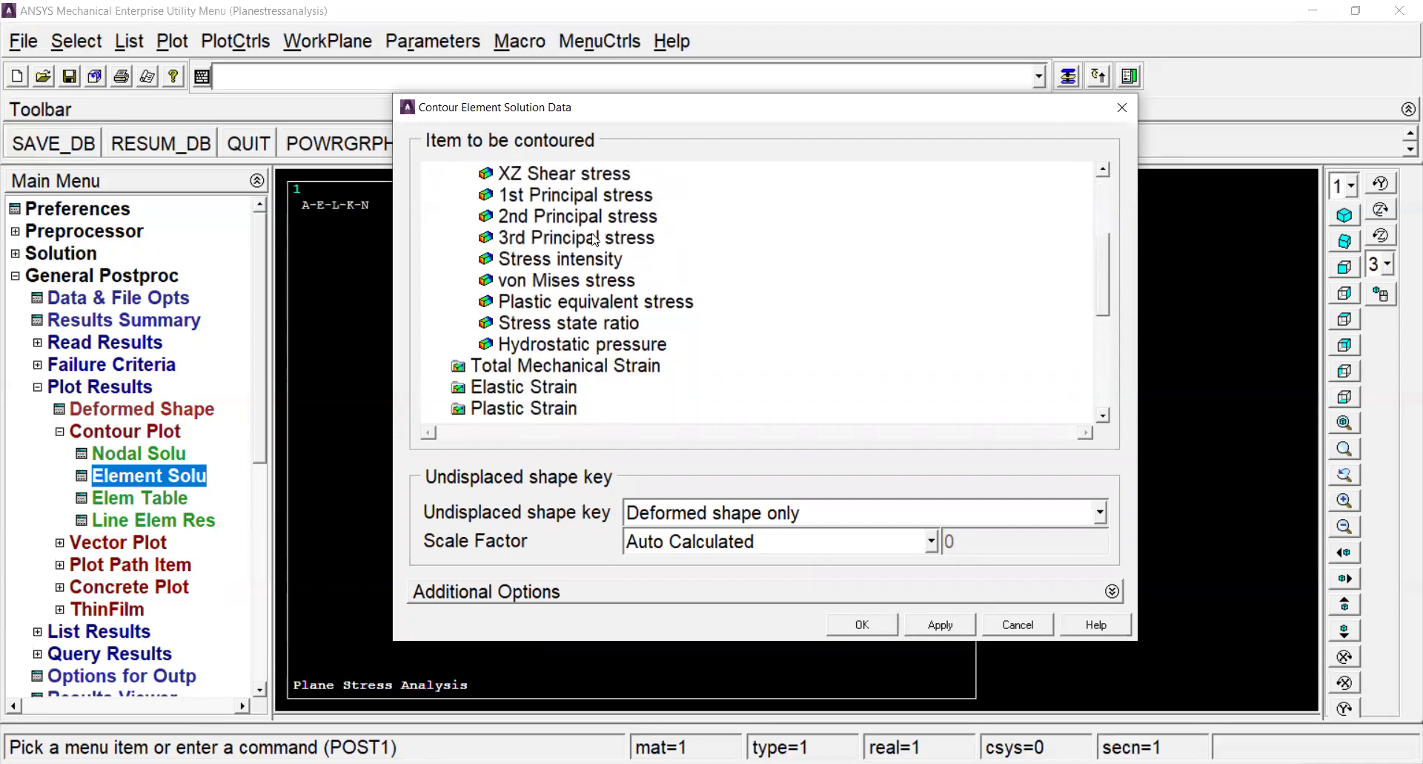
left_click(584, 286)
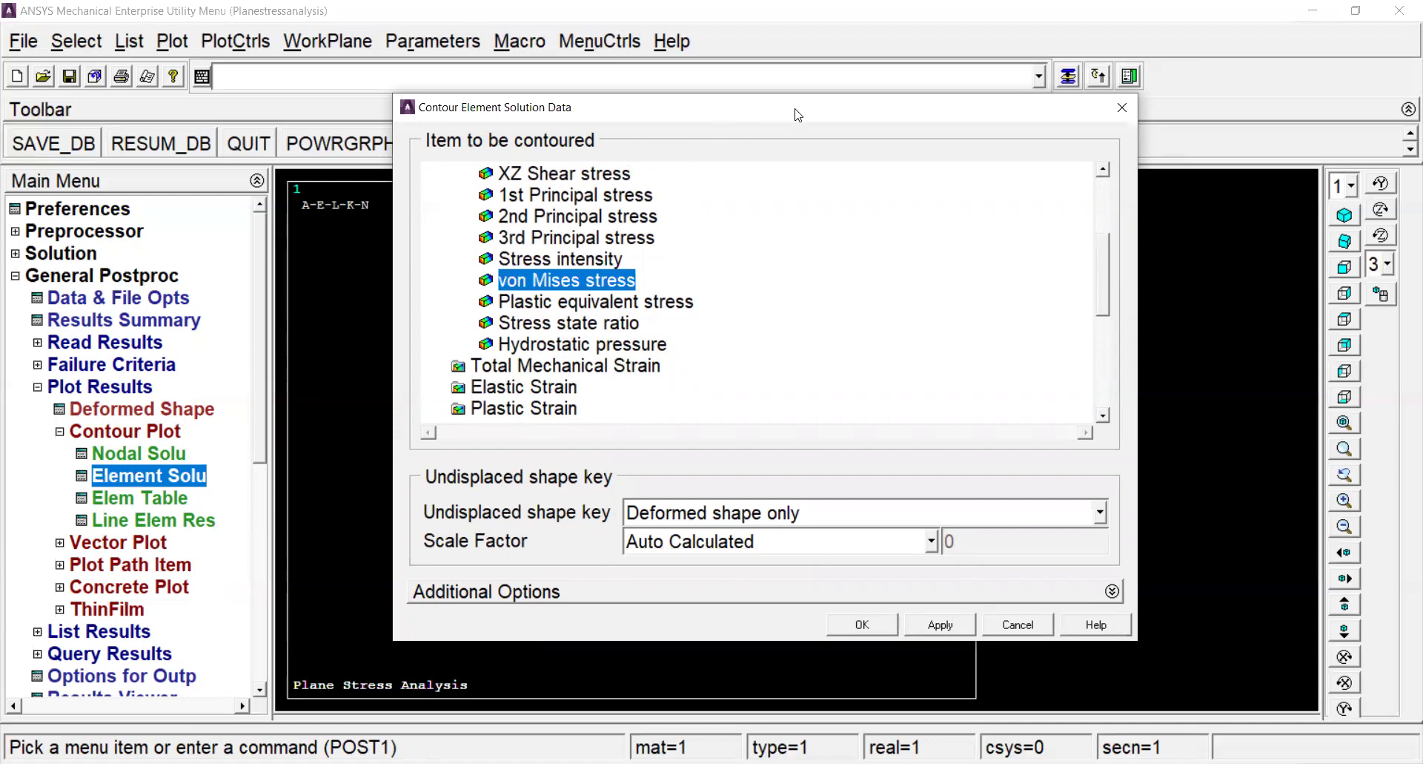
left_click_drag(798, 115, 1049, 153)
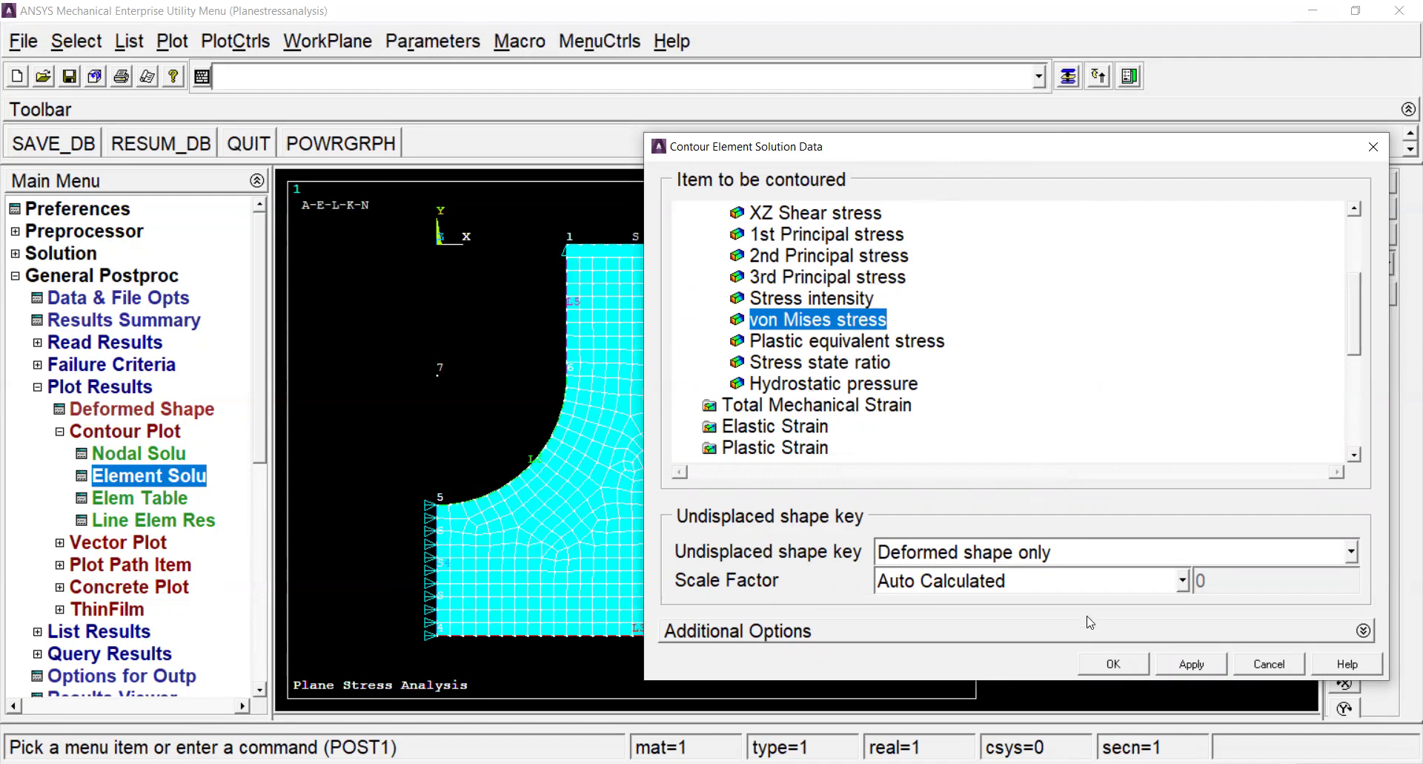
left_click(1113, 665)
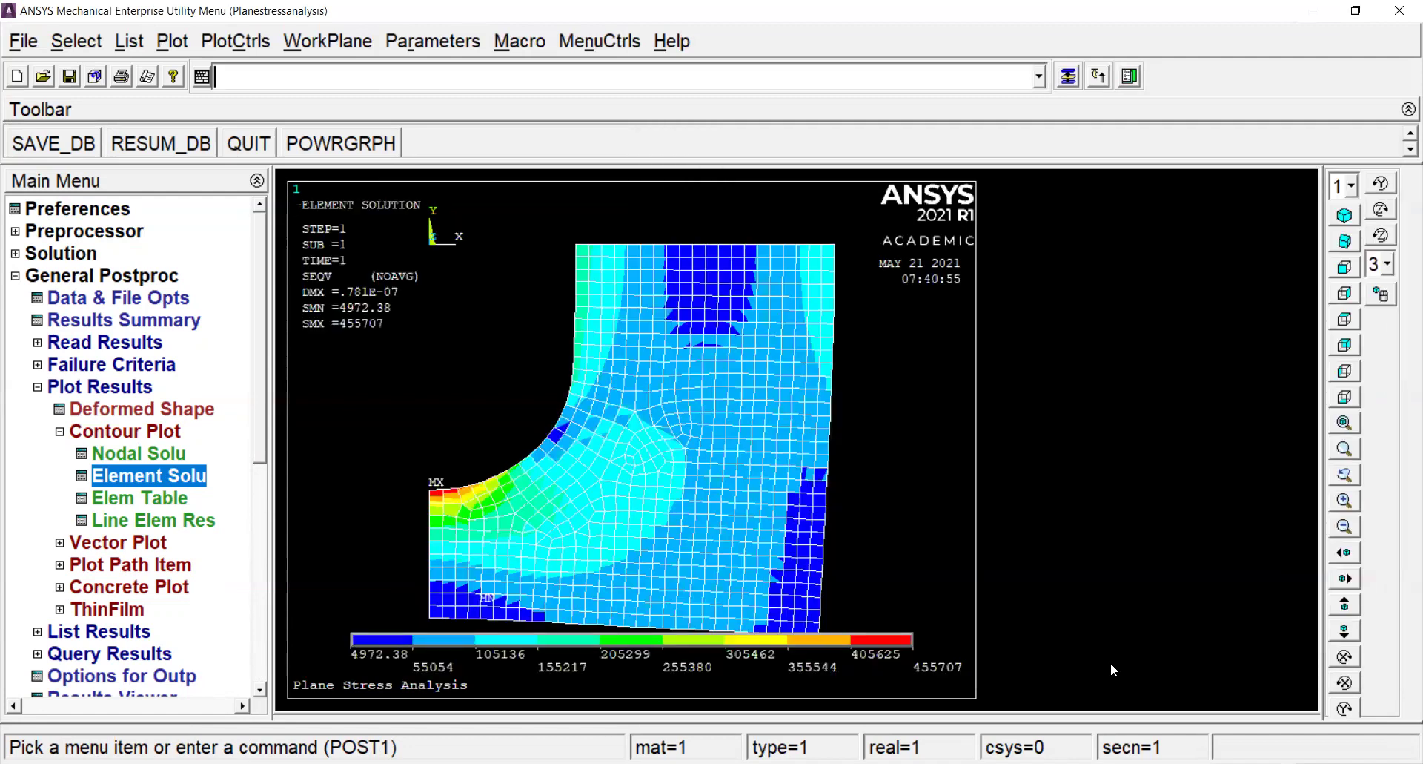